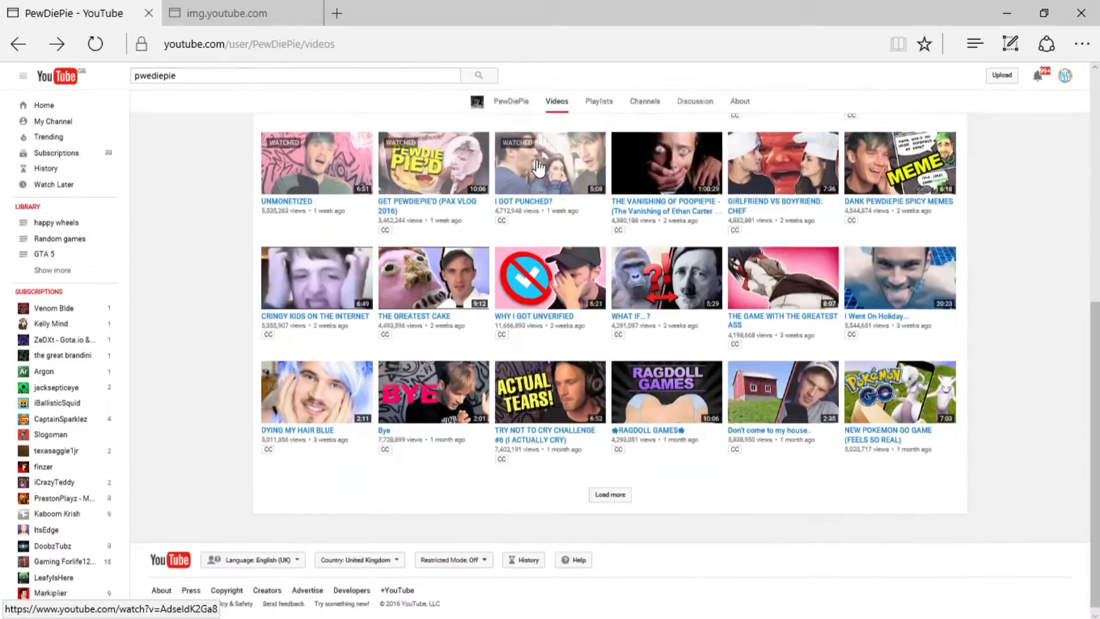
# - Load more PewDiePie videos, find MY DELETED TWEETS and bring up its full-size thumbnail image
pyautogui.click(608, 491)
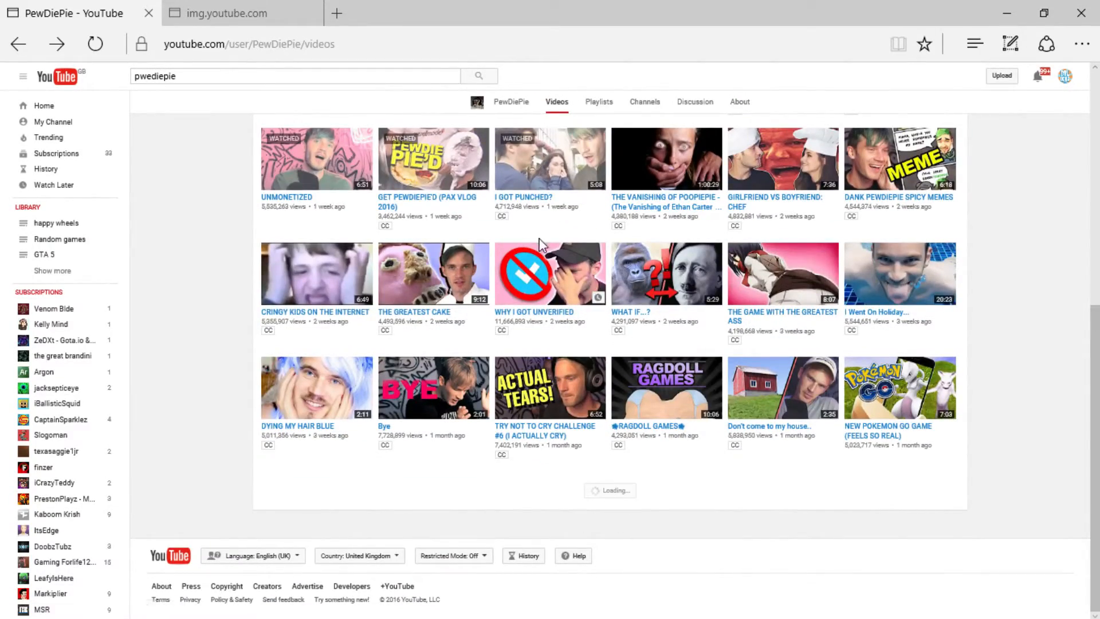
pyautogui.scroll(-10, 523, 247)
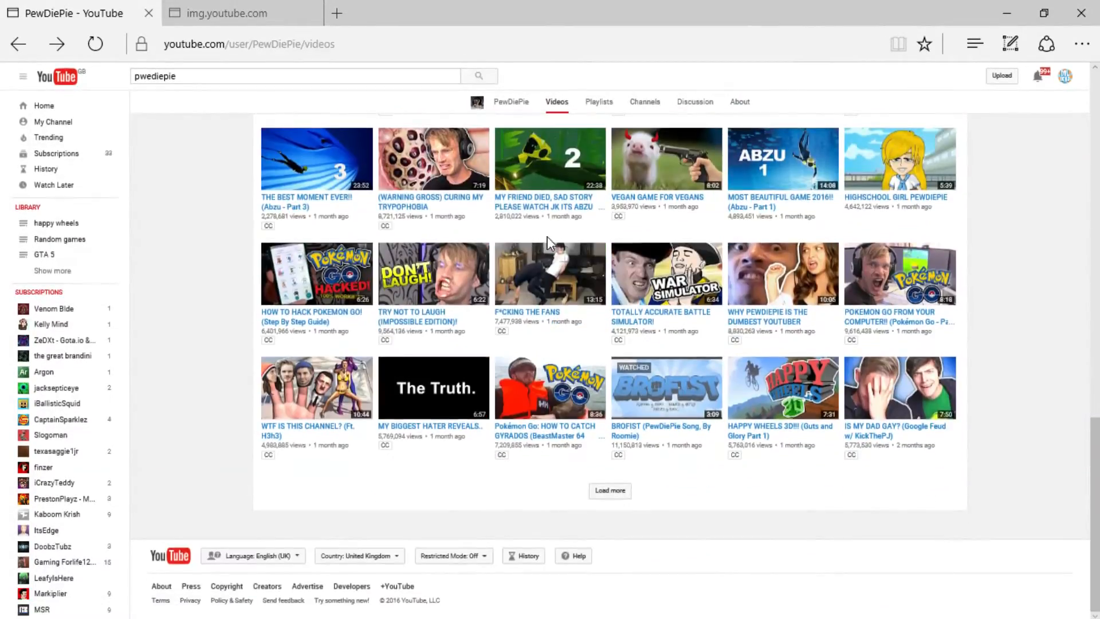
pyautogui.scroll(3, 744, 338)
pyautogui.scroll(6, 756, 344)
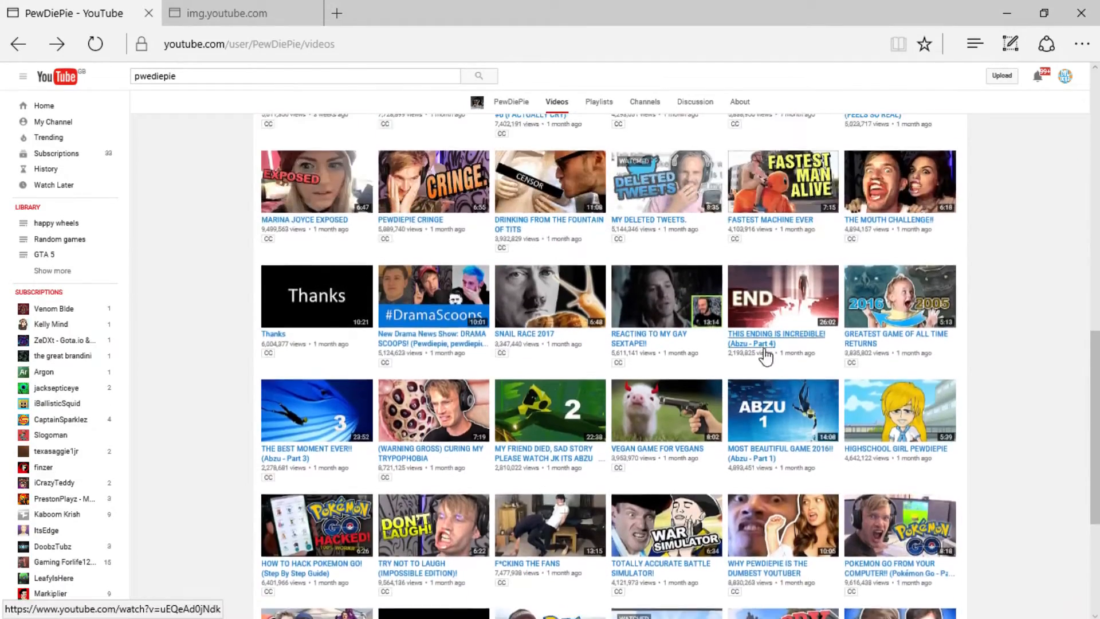
pyautogui.scroll(2, 739, 275)
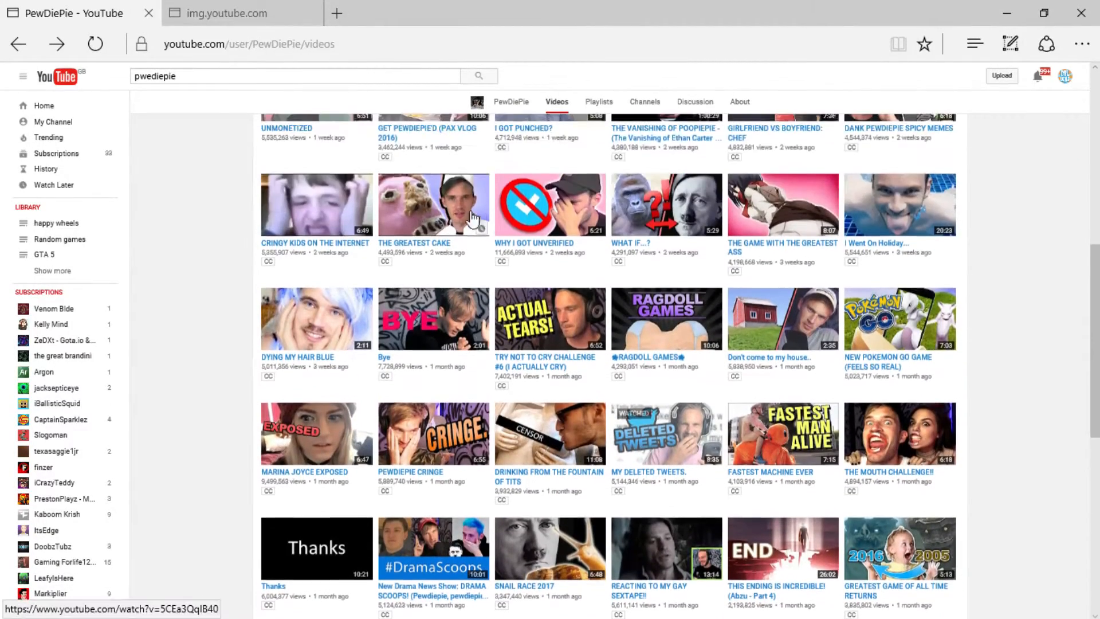
pyautogui.scroll(-2, 711, 321)
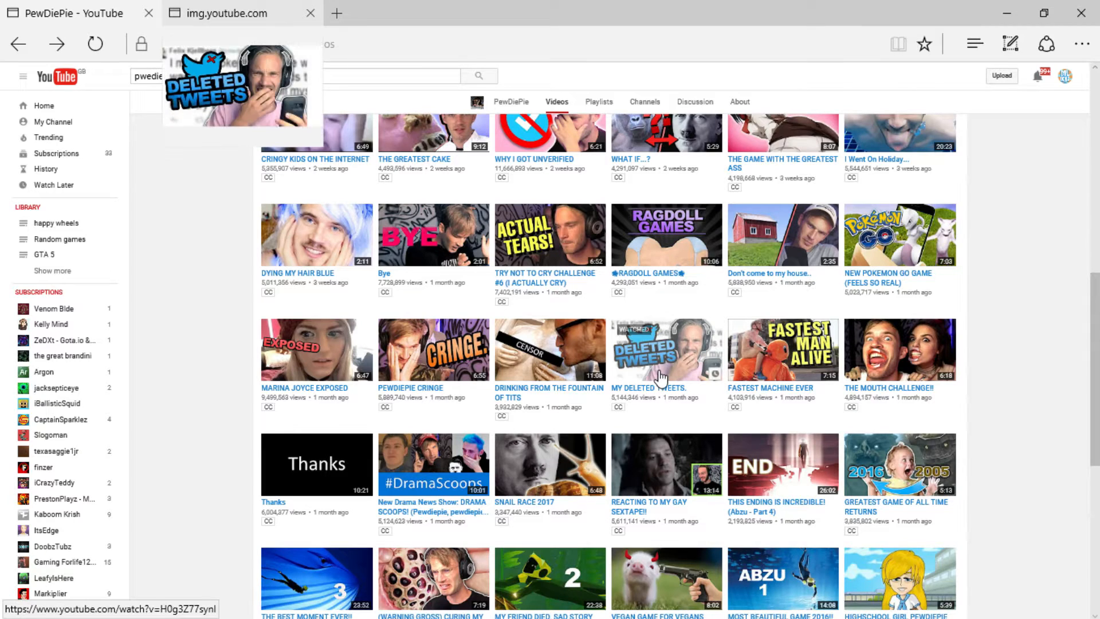
pyautogui.click(194, 9)
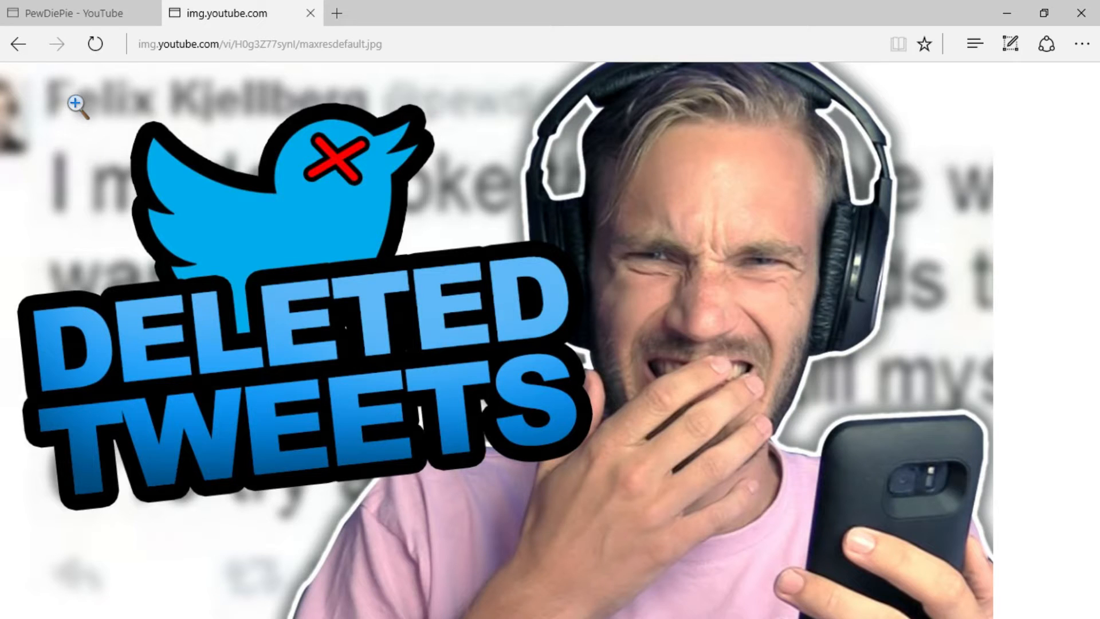
# - Switch to Photoshop and place the Twitter logo 2012 image in the copying pewdiepie document
pyautogui.moveTo(620, 613)
pyautogui.moveTo(559, 606)
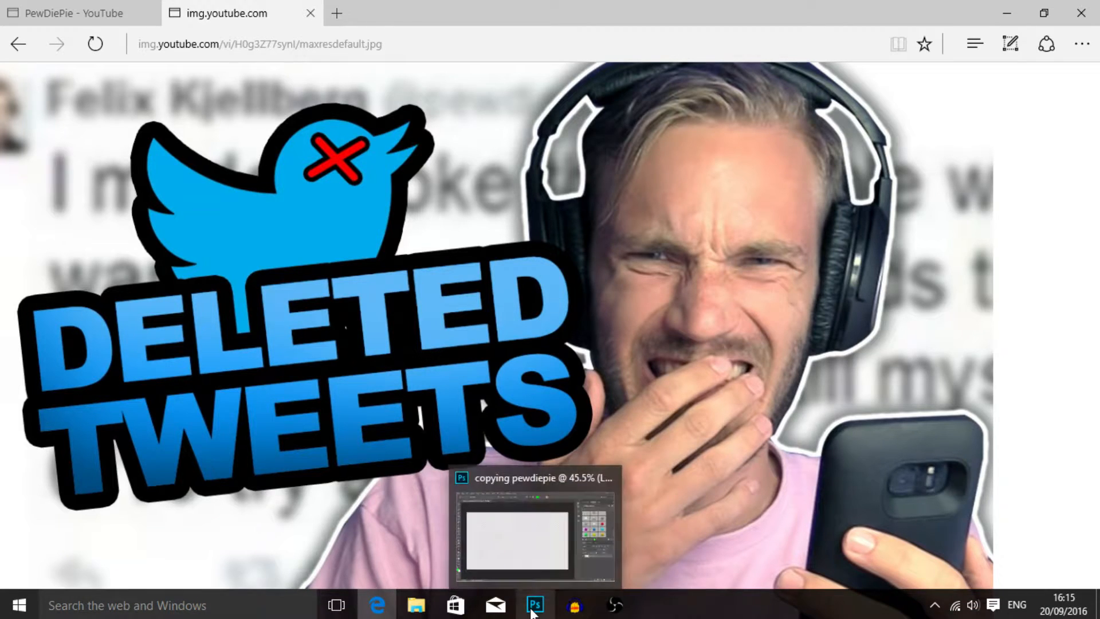
pyautogui.click(535, 605)
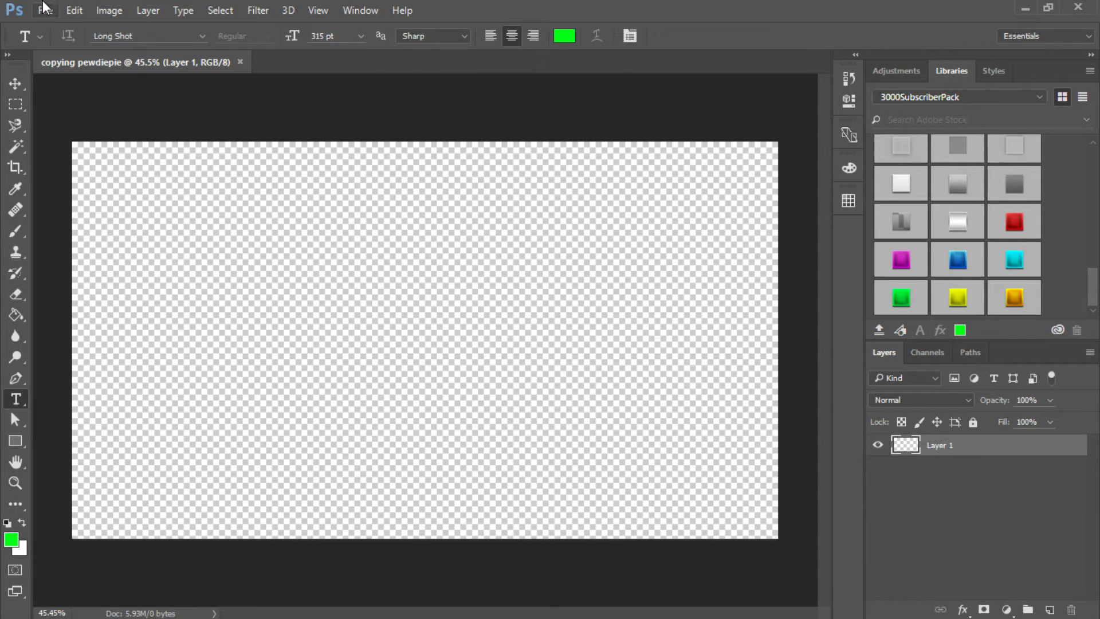
pyautogui.click(45, 9)
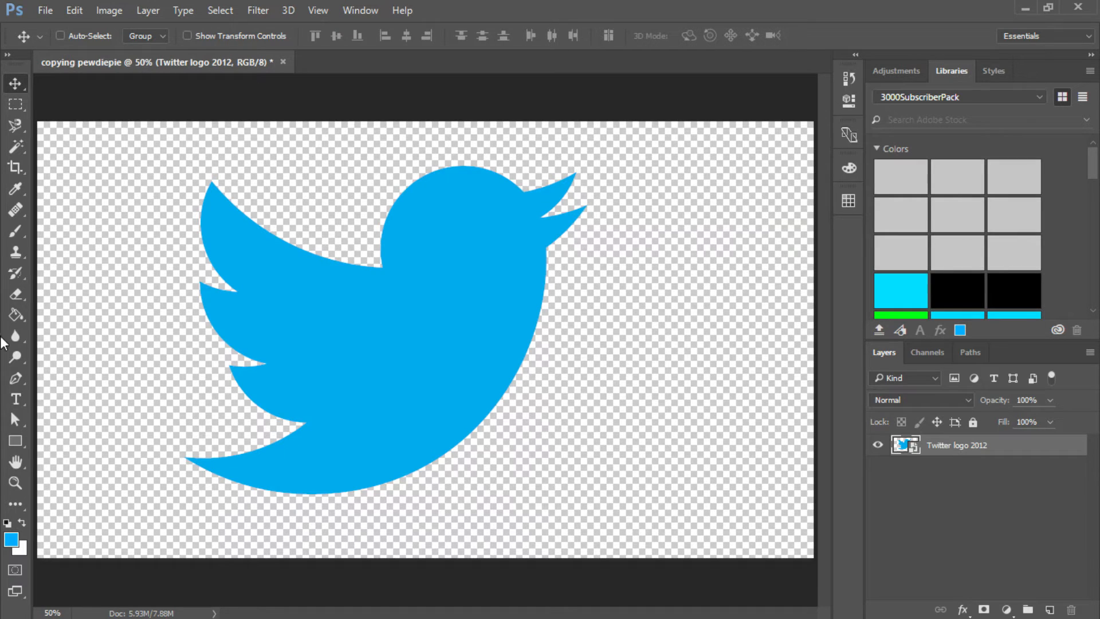
# - Scale the Twitter logo down and move it to the upper-left area of the canvas
pyautogui.hotkey('ctrl', 't')
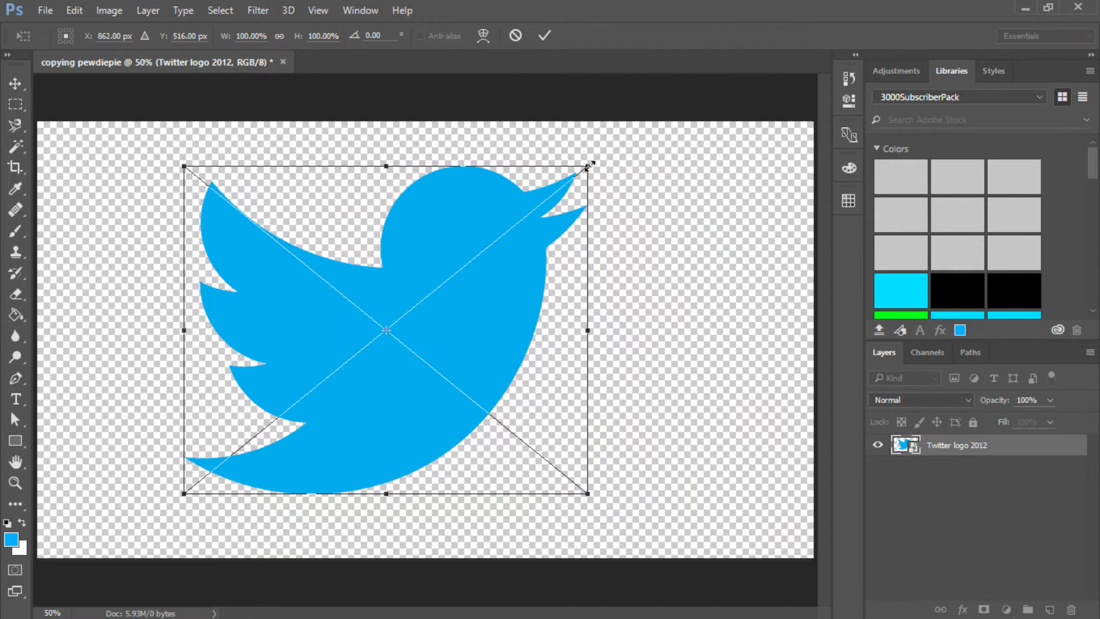
pyautogui.moveTo(590, 165); pyautogui.dragTo(473, 253)
pyautogui.press('Return')
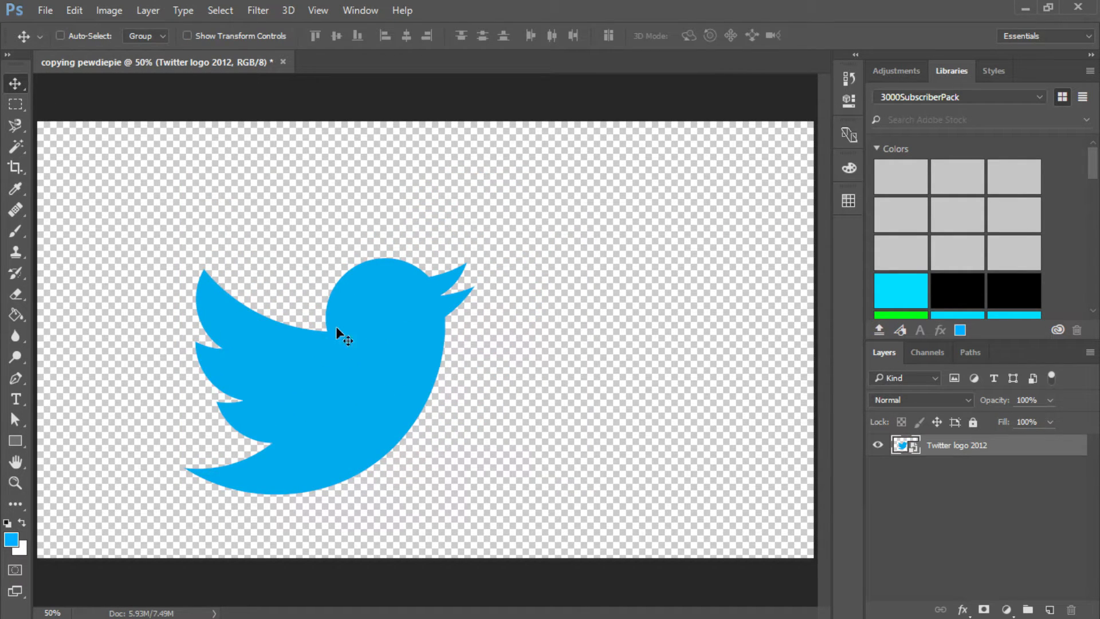
pyautogui.moveTo(337, 333); pyautogui.dragTo(232, 233)
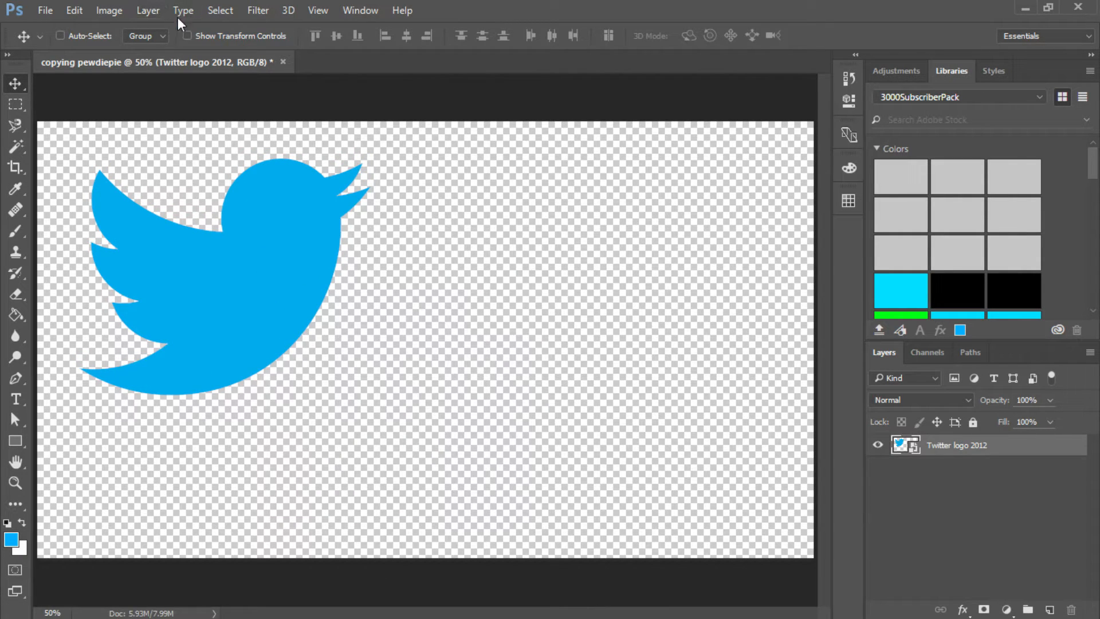
# - Add a text box in the canvas's lower-right area reading DELETED TWEETS on two lines at 85 pt
pyautogui.click(17, 418)
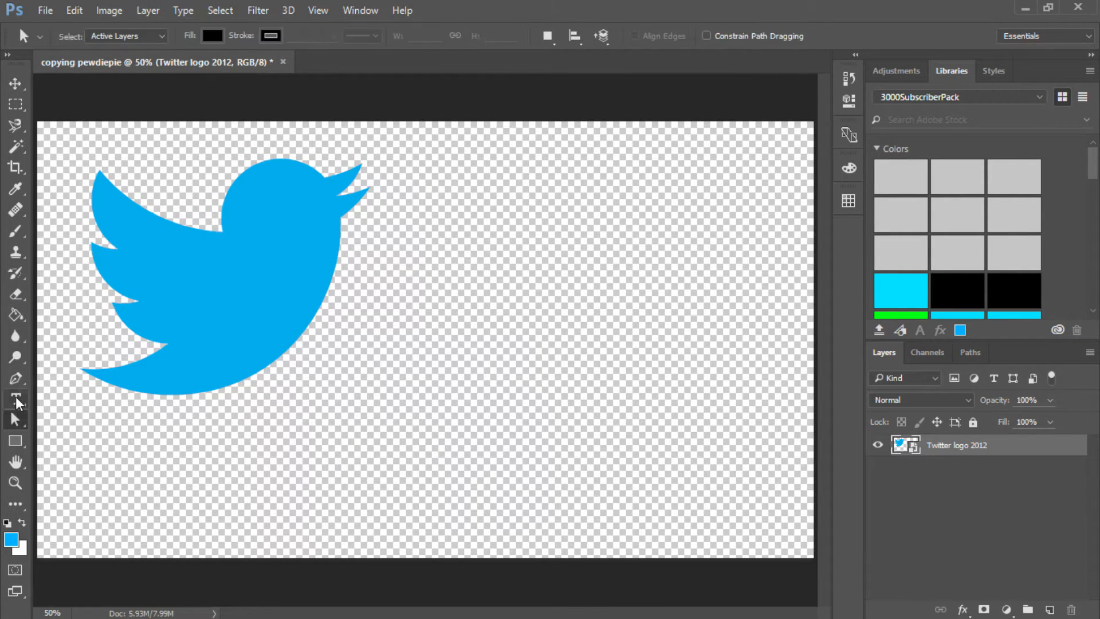
pyautogui.click(15, 398)
pyautogui.moveTo(342, 317); pyautogui.dragTo(712, 534)
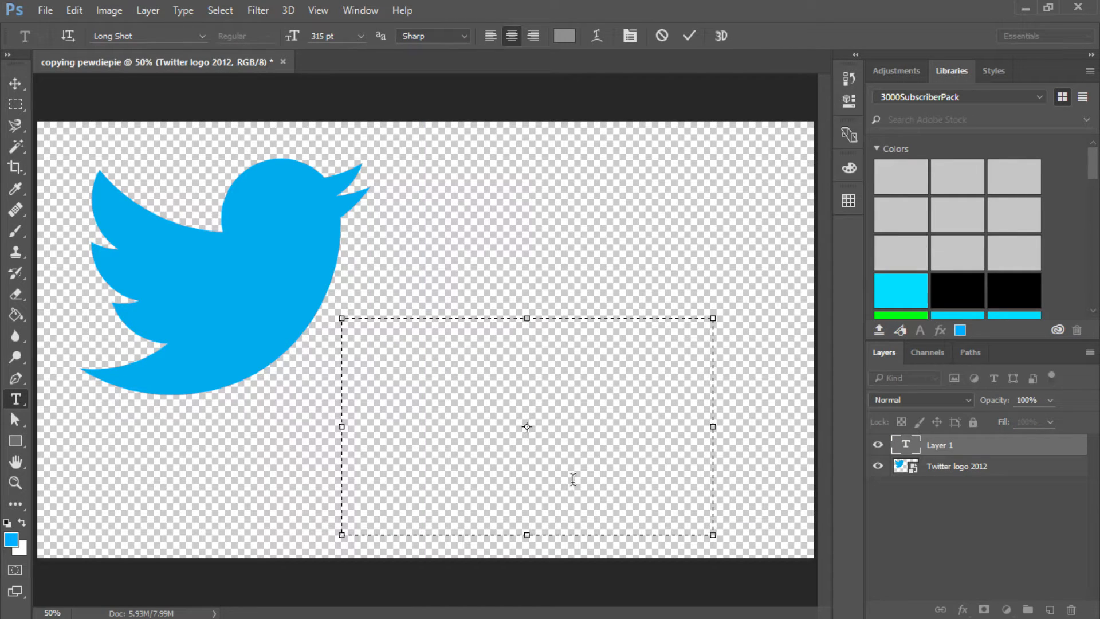
pyautogui.click(377, 610)
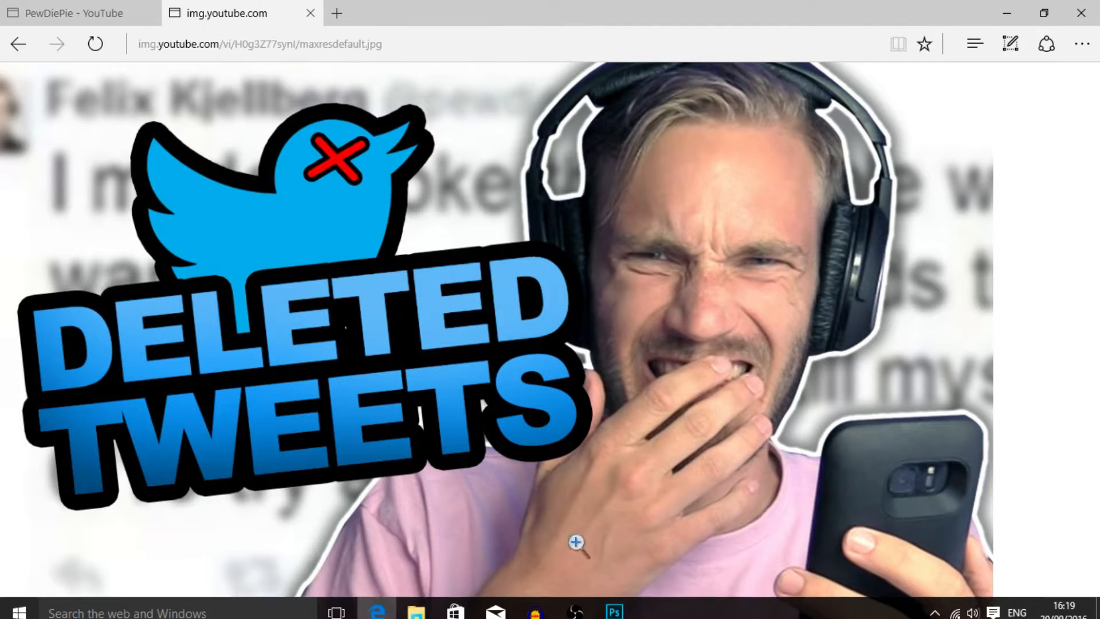
pyautogui.click(614, 611)
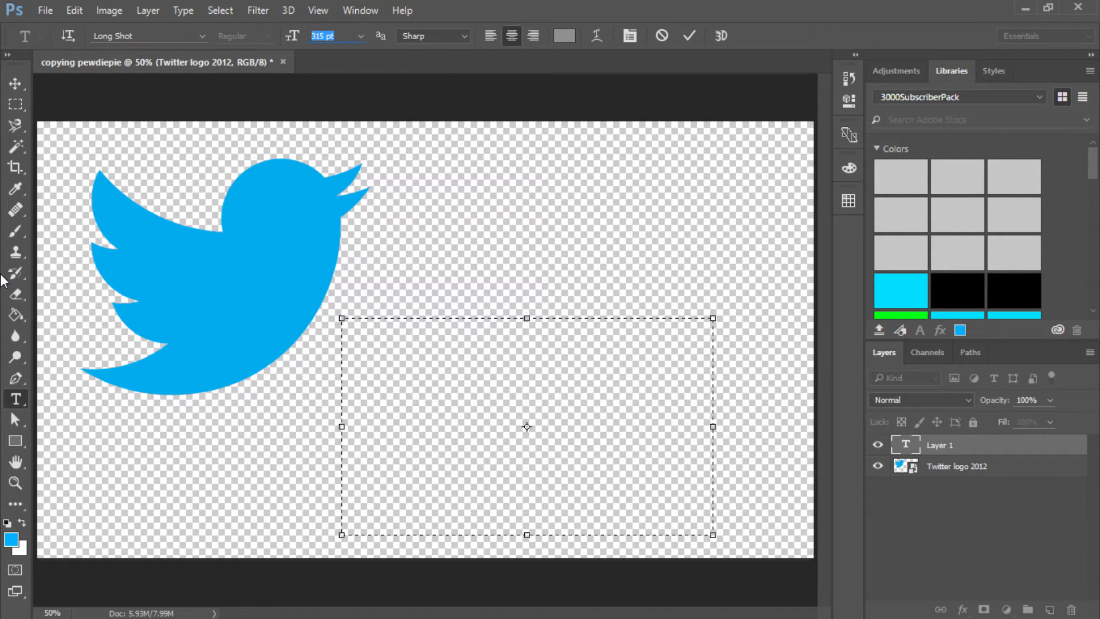
pyautogui.write('85')
# - Try the Berlin Sans FB Demi font on the DELETED TWEETS text and compare it with the thumbnail in Edge
pyautogui.click(202, 36)
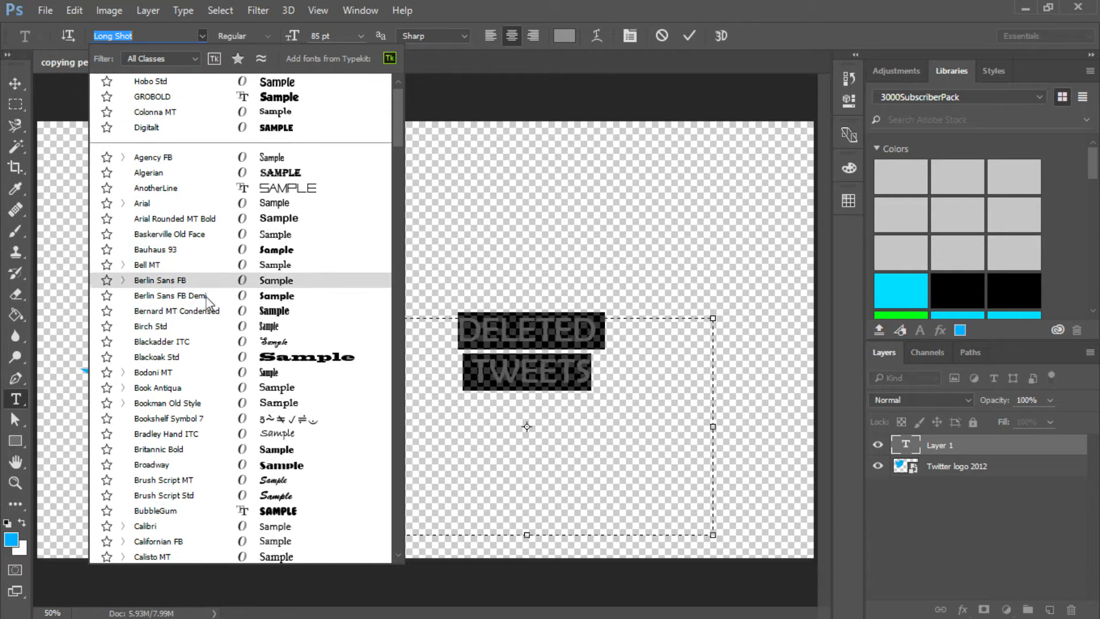
pyautogui.scroll(-1, 224, 342)
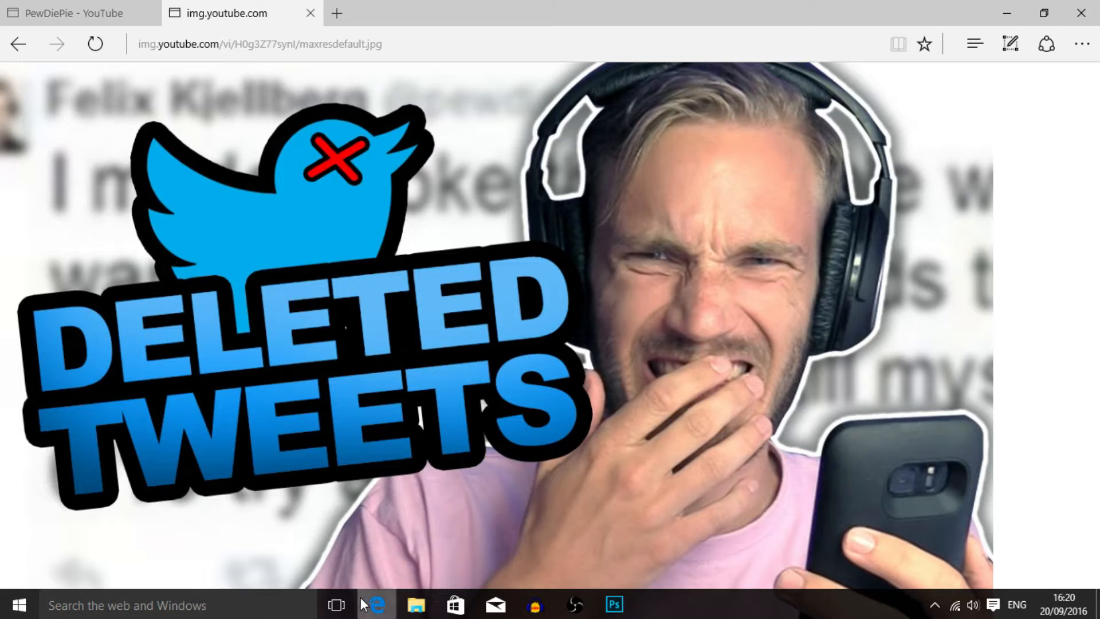
pyautogui.click(376, 604)
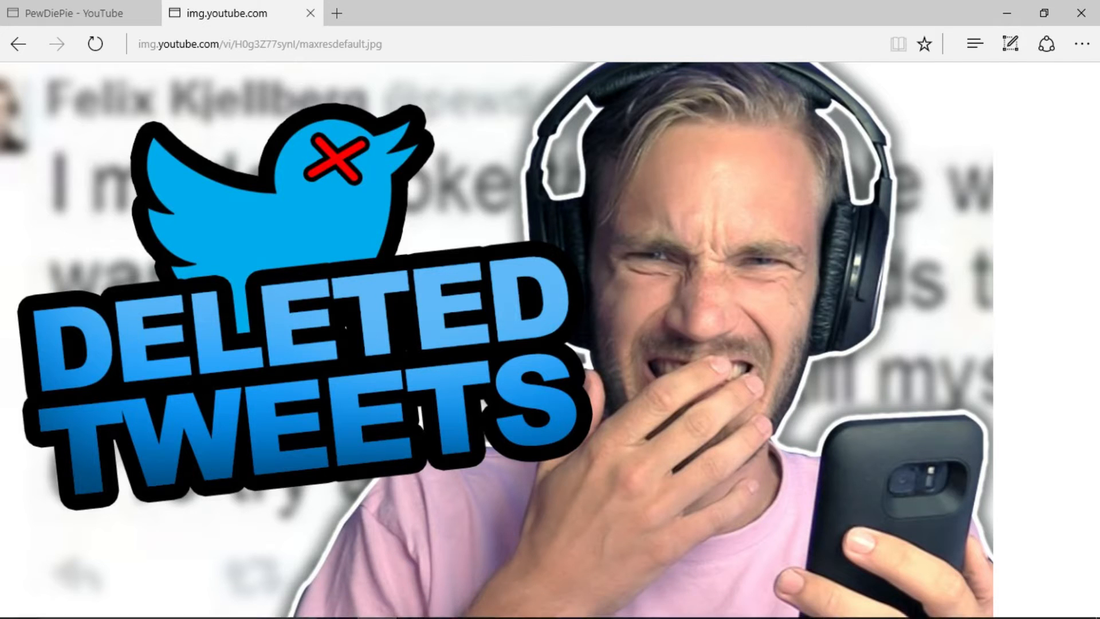
pyautogui.moveTo(573, 616)
pyautogui.click(614, 604)
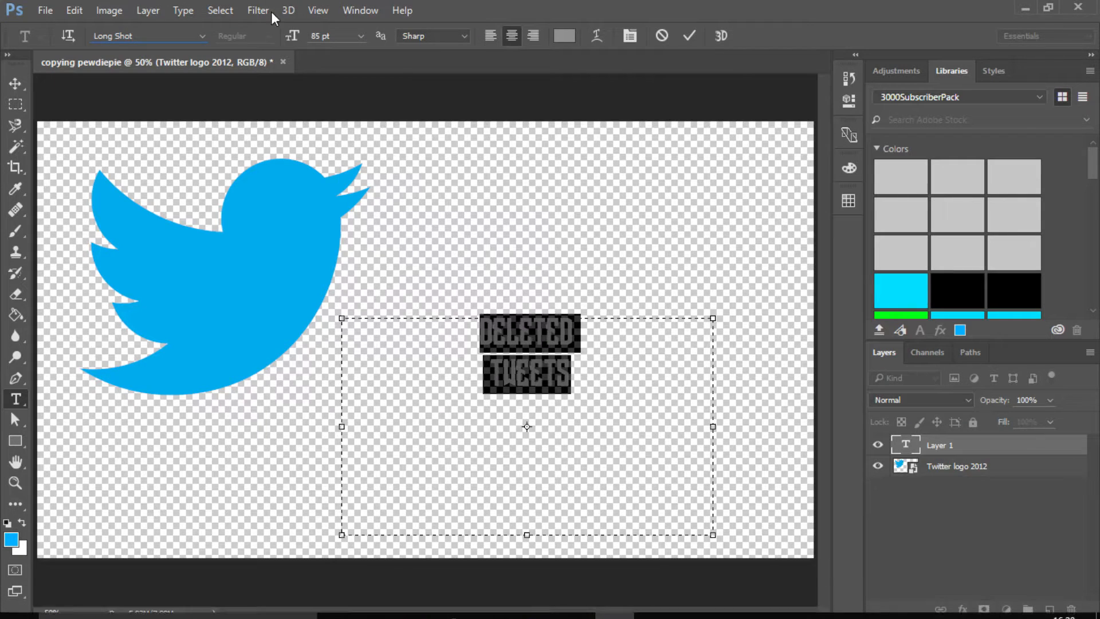
pyautogui.click(201, 37)
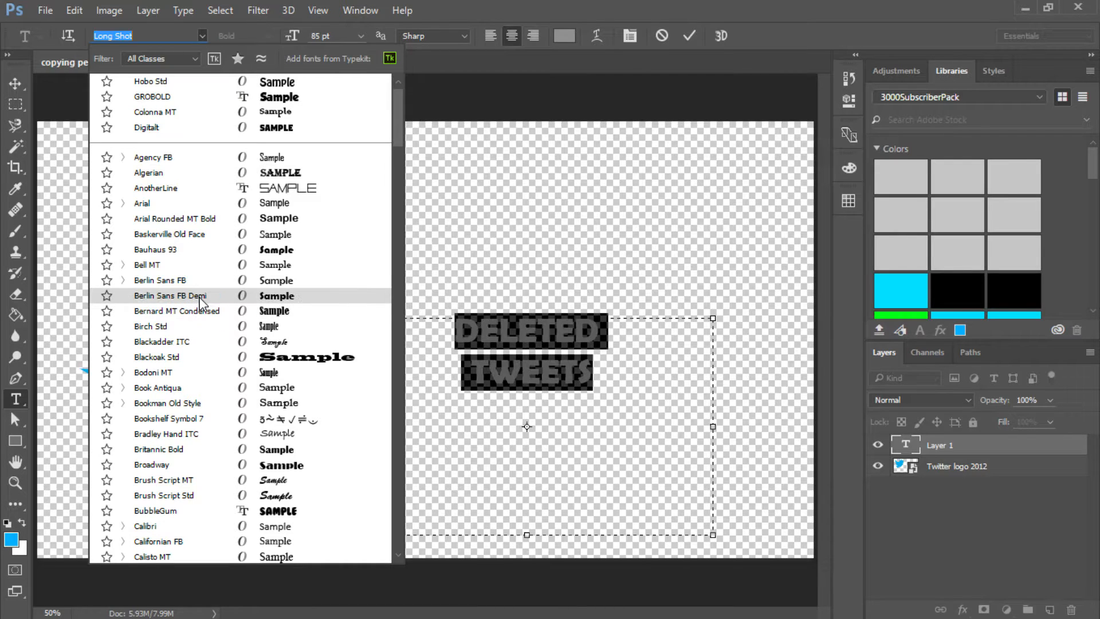
pyautogui.click(172, 295)
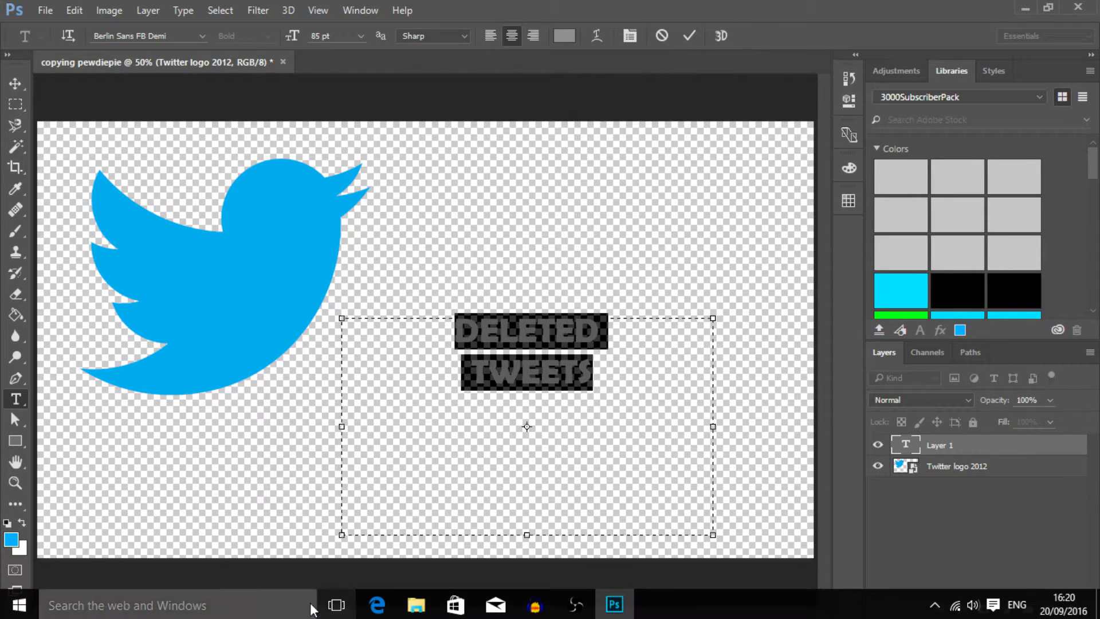
pyautogui.click(376, 604)
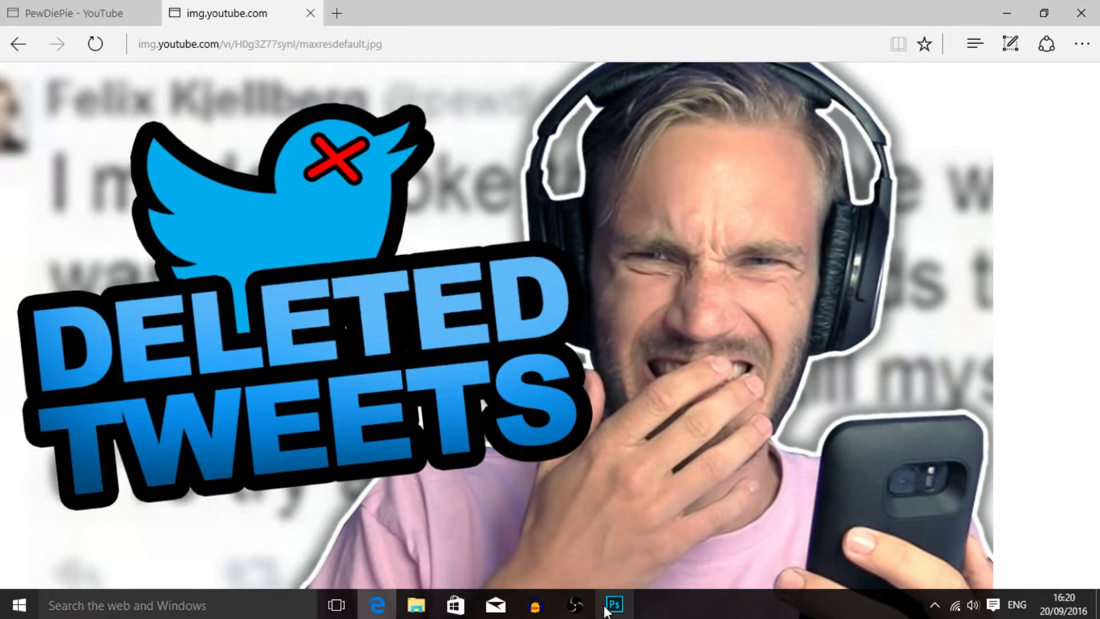
pyautogui.click(614, 604)
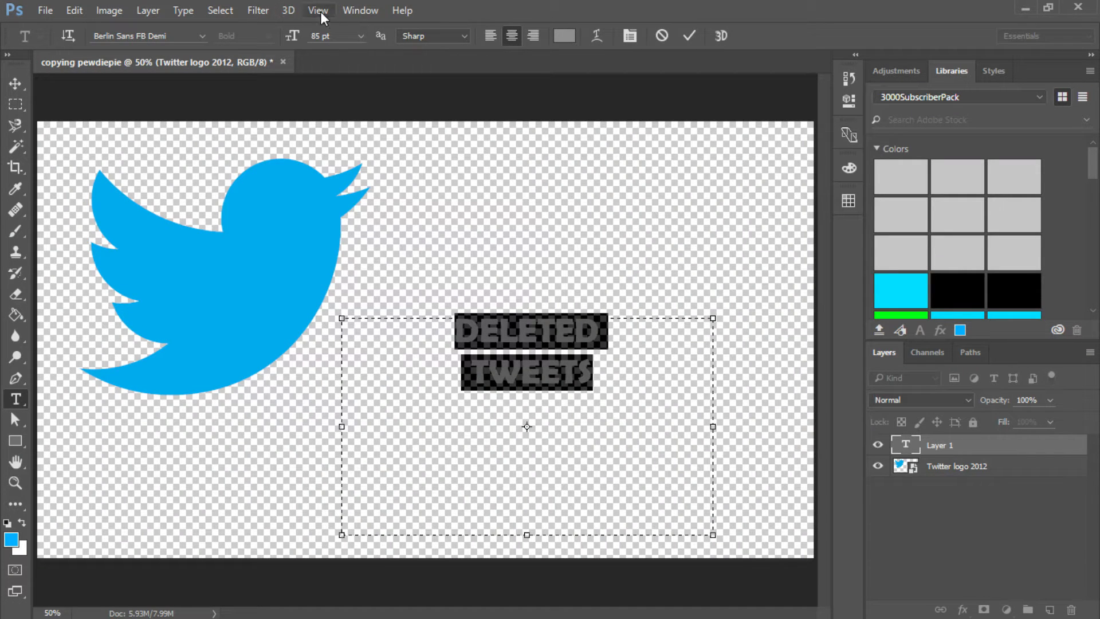
# - Set the DELETED TWEETS text to Arial Bold and enlarge it to 195 pt
pyautogui.click(200, 37)
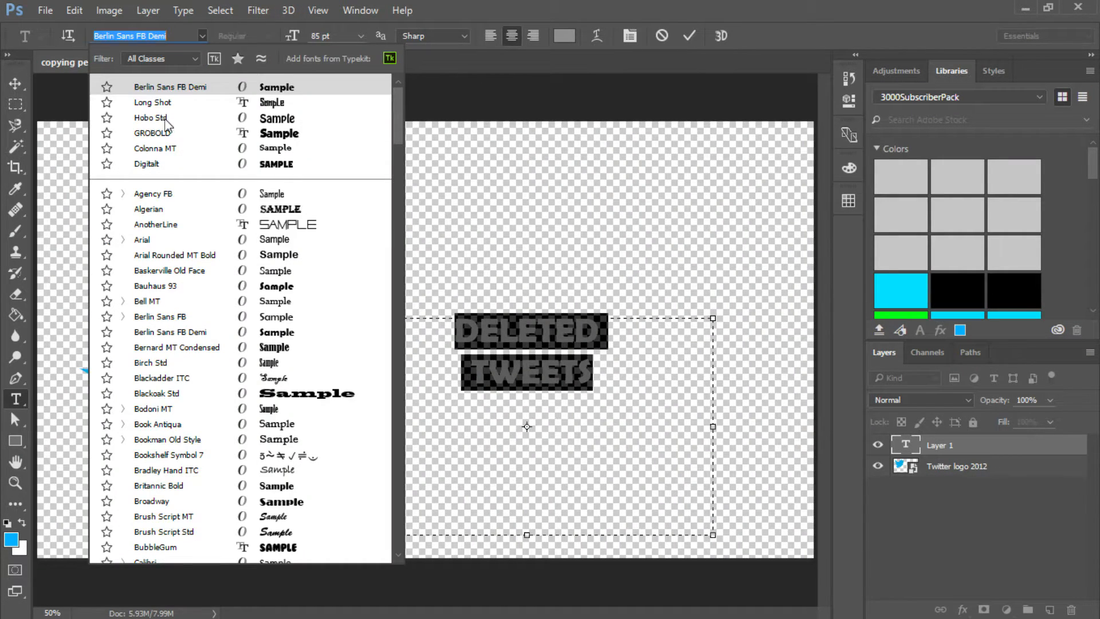
pyautogui.click(165, 245)
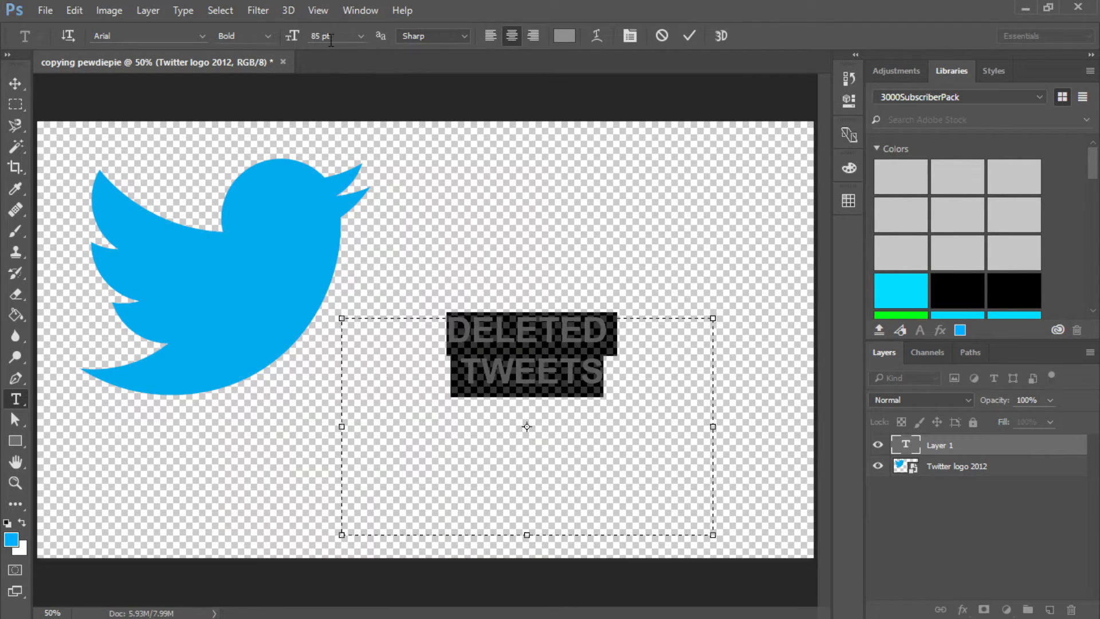
pyautogui.hotkey('shift', 'Up')
pyautogui.hotkey('shift', 'Up')
pyautogui.hotkey('shift', 'Up')
pyautogui.hotkey('shift', 'Up')
pyautogui.hotkey('shift', 'Up')
pyautogui.hotkey('shift', 'Up')
pyautogui.hotkey('shift', 'Up')
pyautogui.hotkey('shift', 'Up')
pyautogui.hotkey('shift', 'Up')
pyautogui.hotkey('shift', 'Up')
pyautogui.hotkey('shift', 'Up')
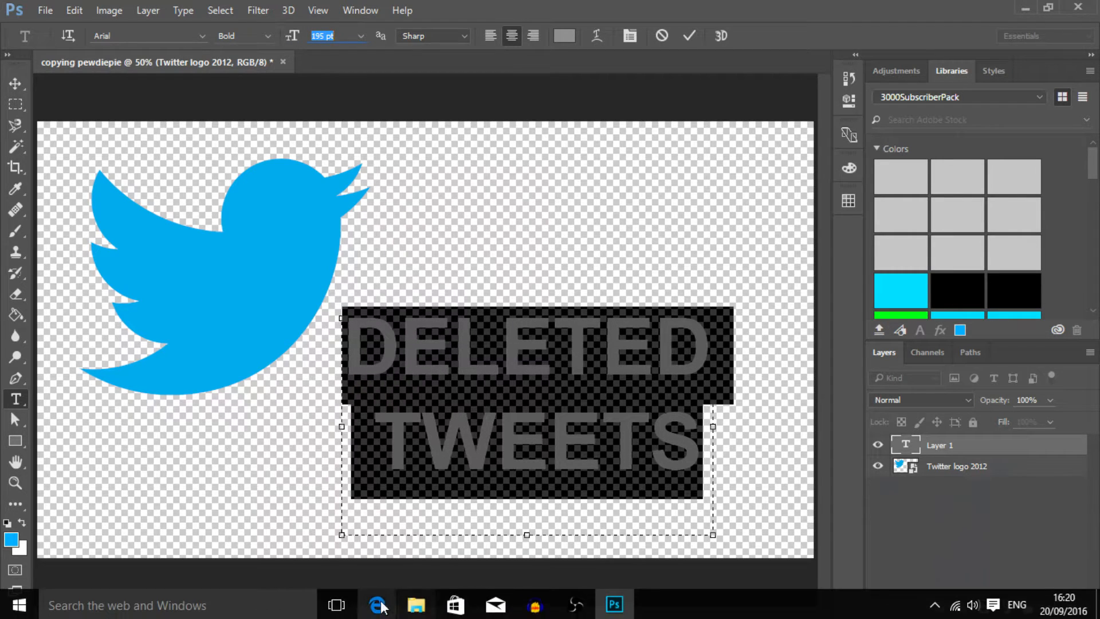
# - Check the thumbnail in Edge, return to Photoshop and recolour the DELETED TWEETS text to the Twitter logo's blue
pyautogui.click(379, 605)
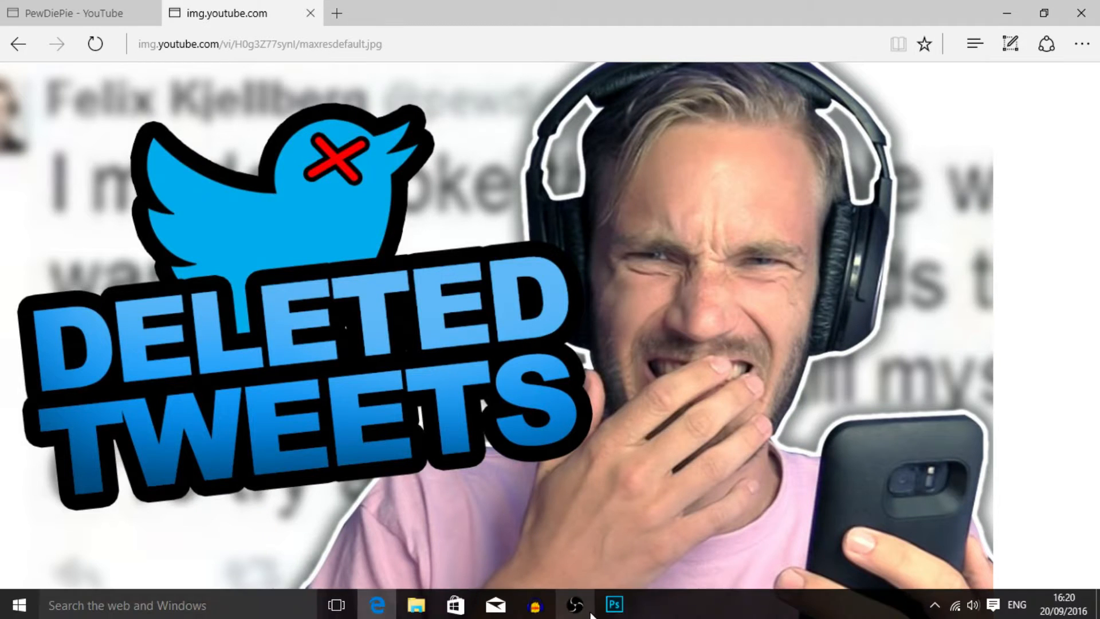
pyautogui.click(614, 604)
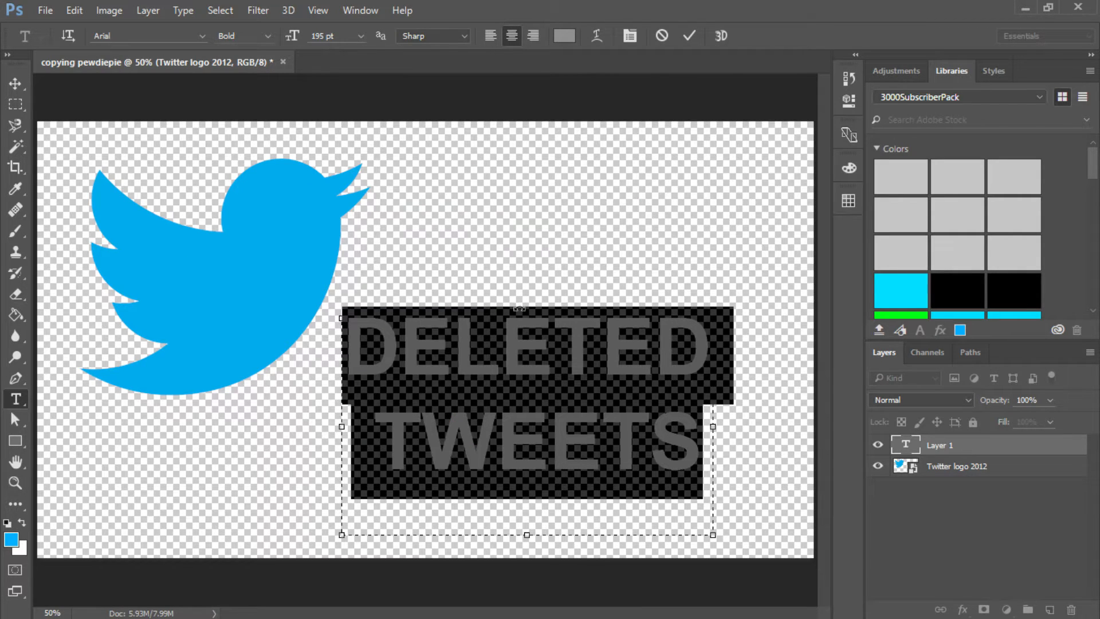
pyautogui.click(690, 36)
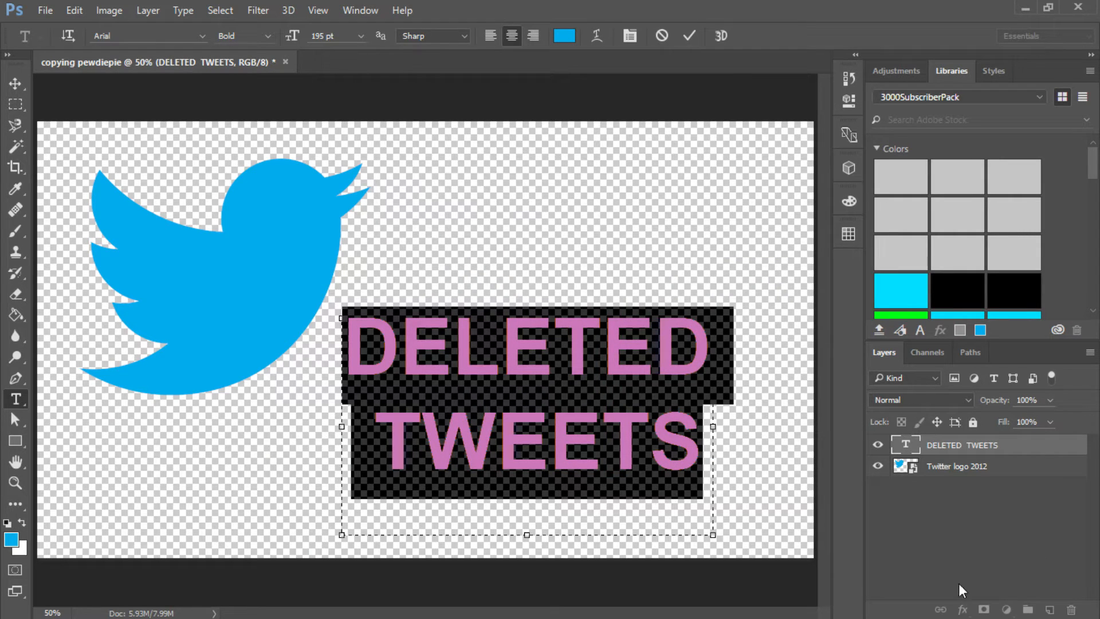
pyautogui.click(689, 36)
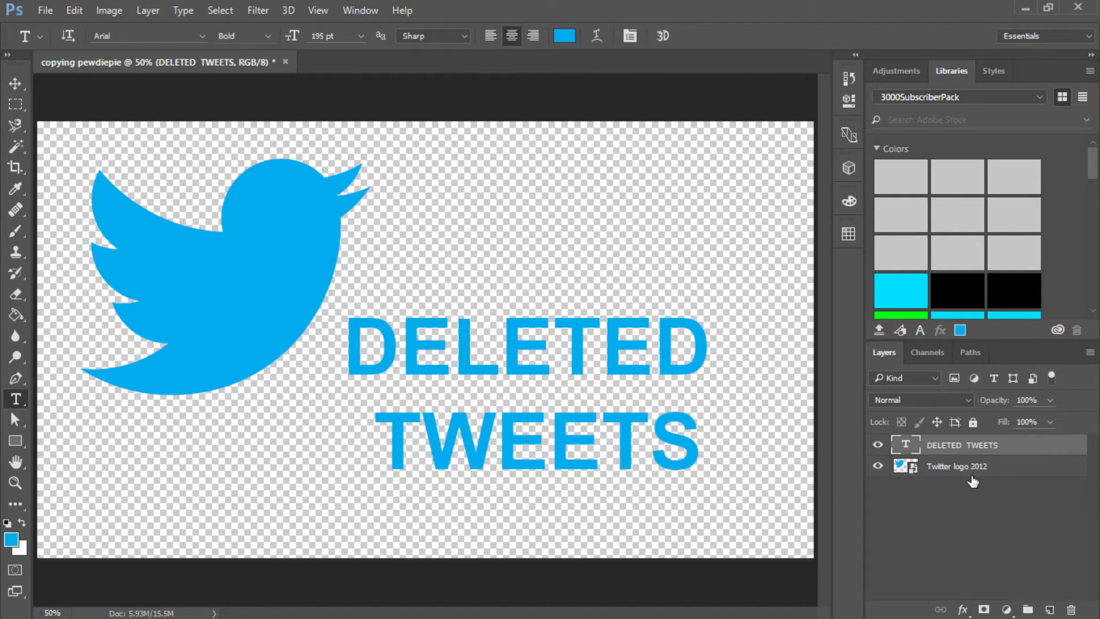
# - Add a black stroke to the DELETED TWEETS text, positioned outside and sized 12 px
pyautogui.click(962, 610)
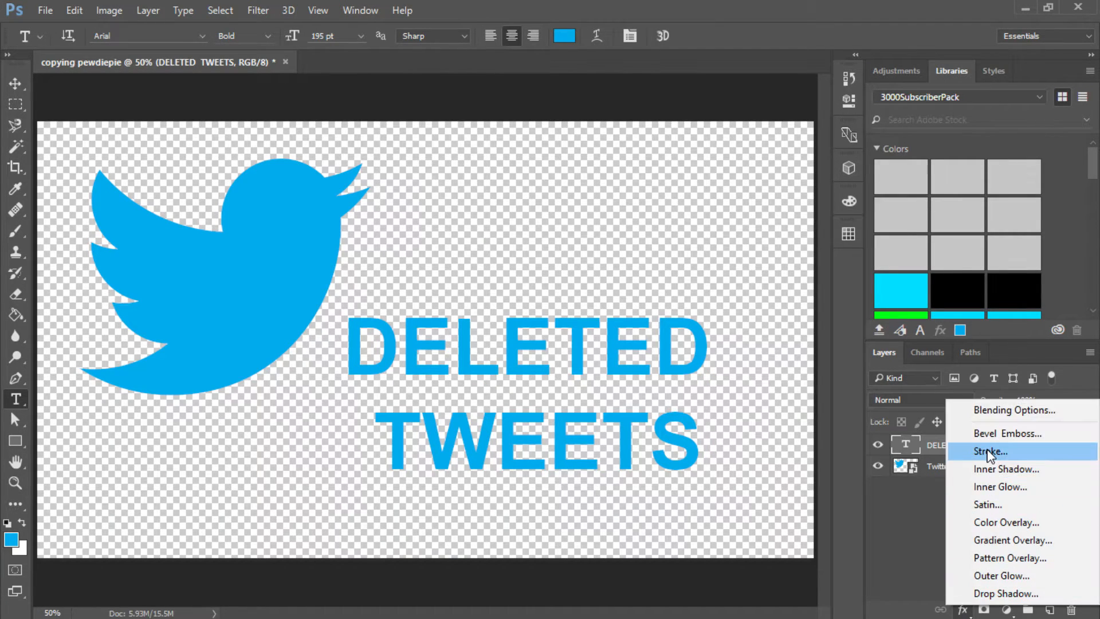
pyautogui.click(989, 451)
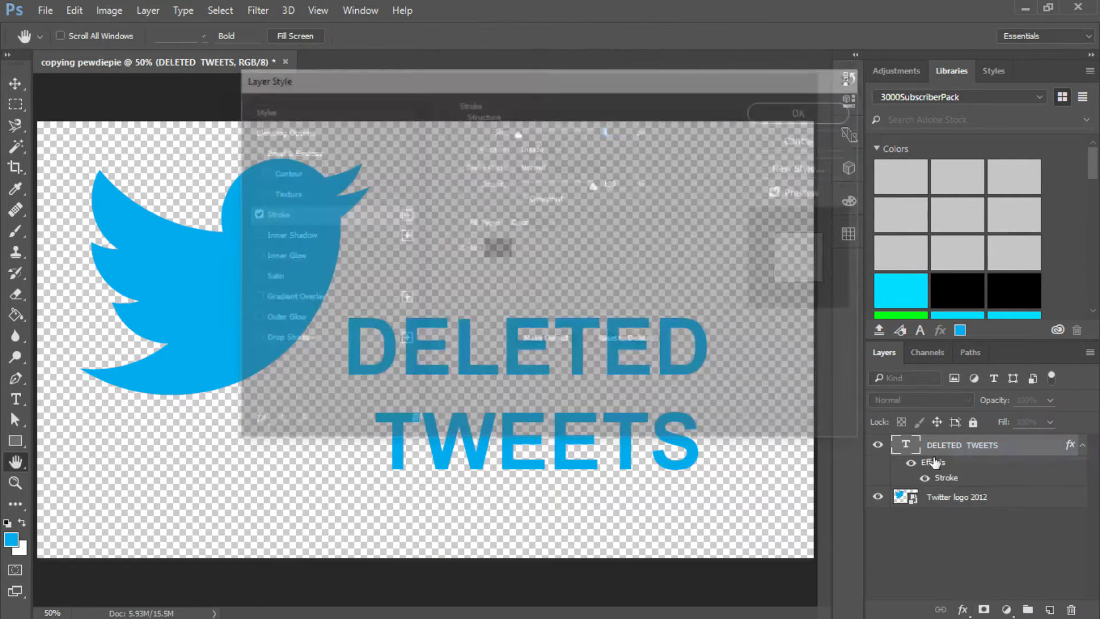
pyautogui.click(531, 147)
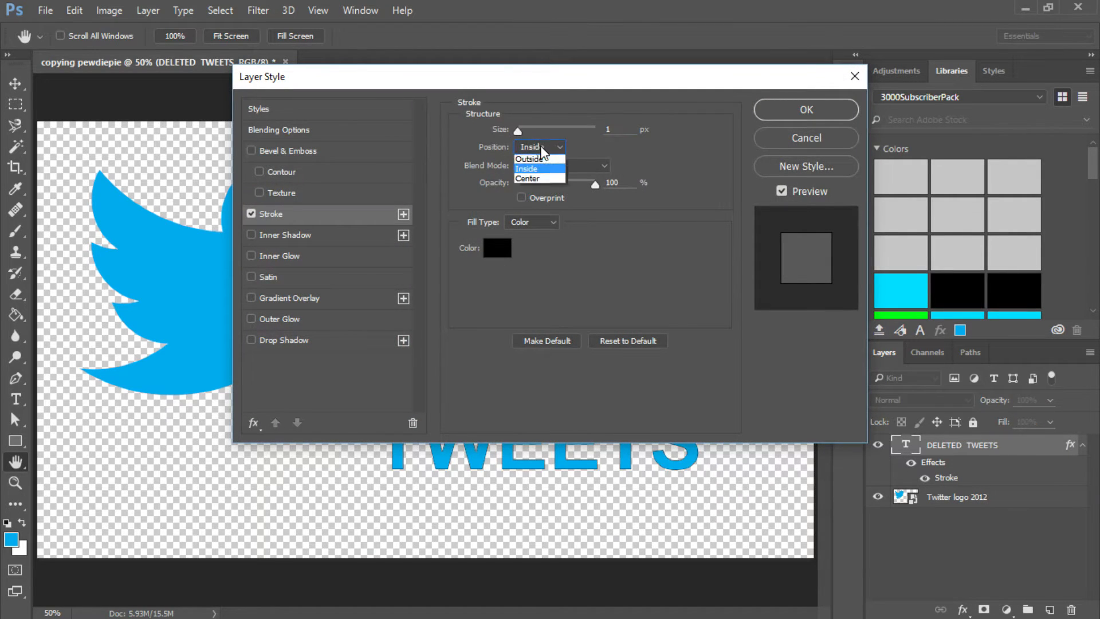
pyautogui.click(538, 148)
pyautogui.moveTo(578, 87); pyautogui.dragTo(190, 137)
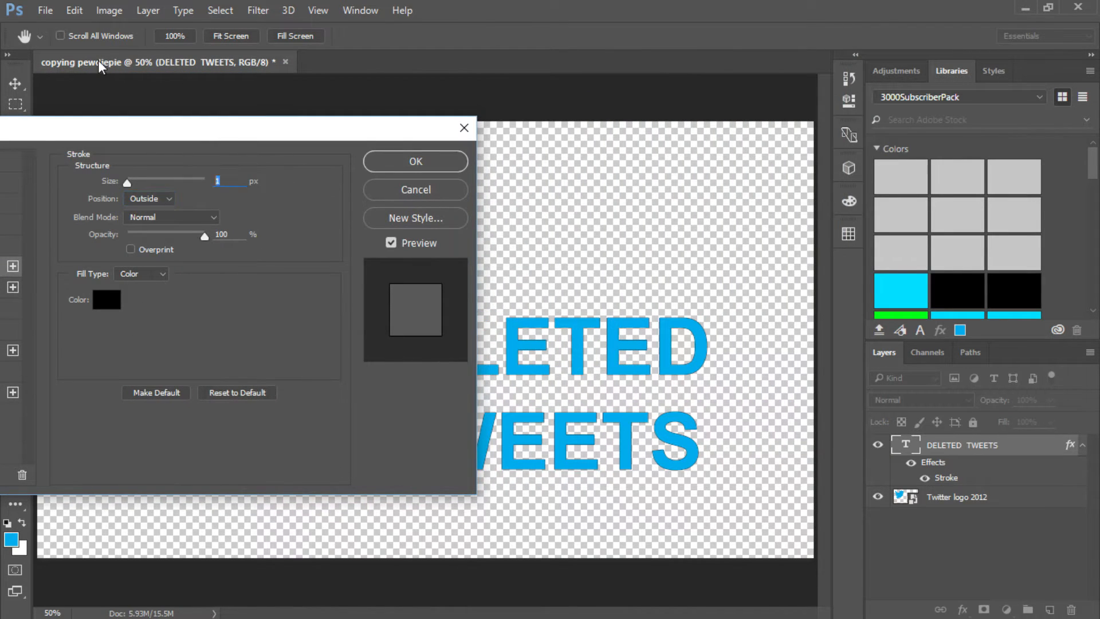
pyautogui.press('Up')
pyautogui.press('Up')
pyautogui.press('Up')
pyautogui.press('Up')
pyautogui.press('Up')
pyautogui.press('Up')
pyautogui.press('Up')
pyautogui.press('Up')
pyautogui.press('Up')
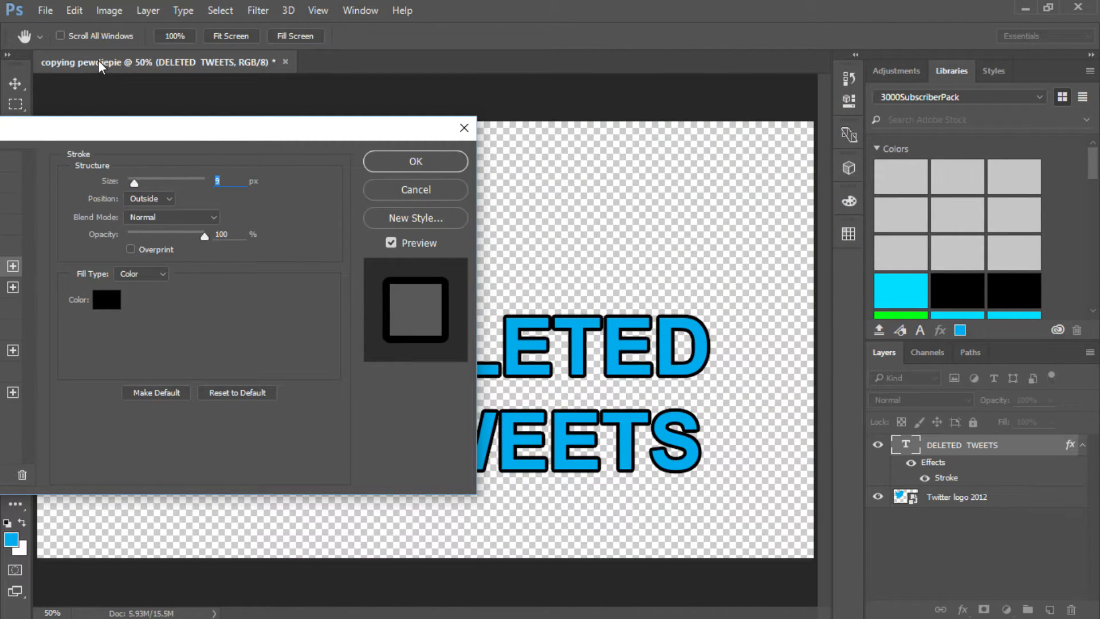
pyautogui.press('Up')
pyautogui.press('Up')
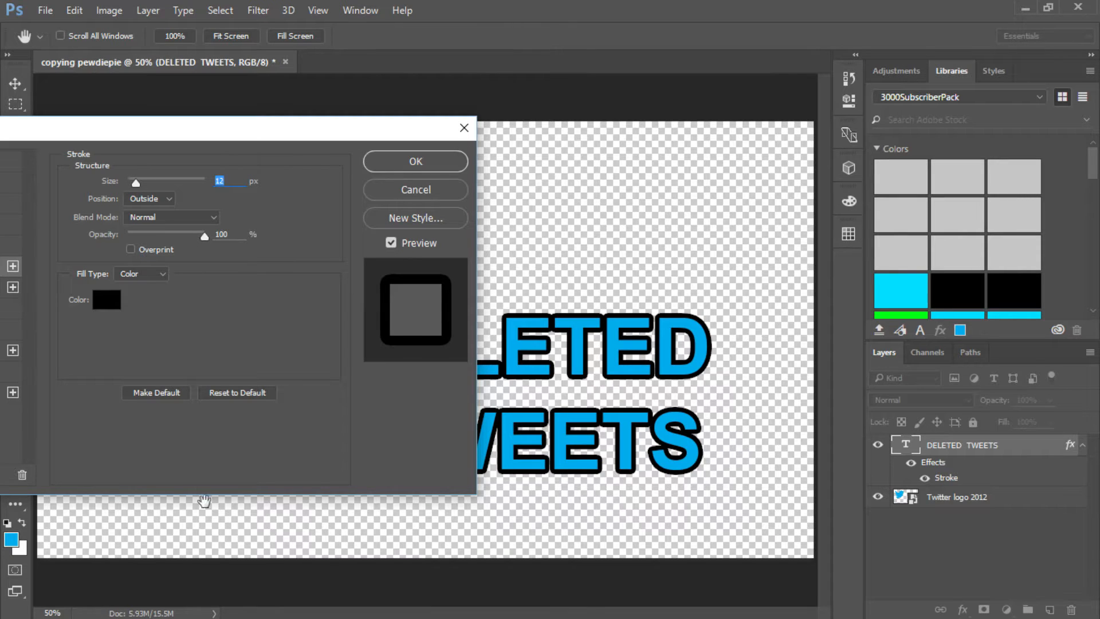
# - Compare the text outline with the thumbnail in Edge and thicken the stroke to 24 px in Photoshop
pyautogui.click(377, 605)
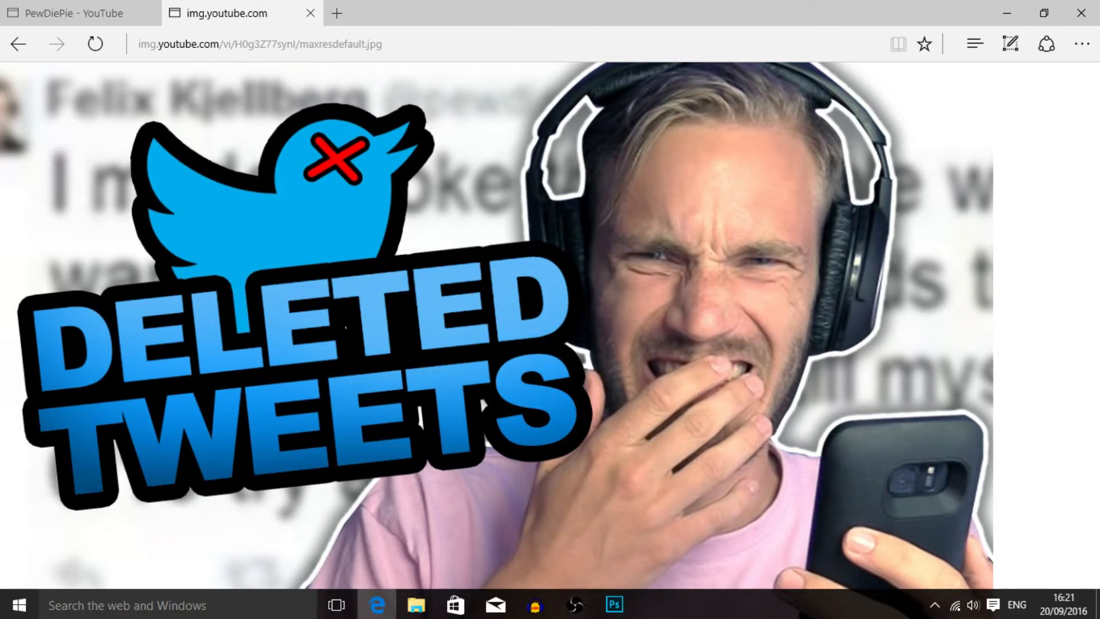
pyautogui.click(614, 605)
pyautogui.press('Up')
pyautogui.press('Up')
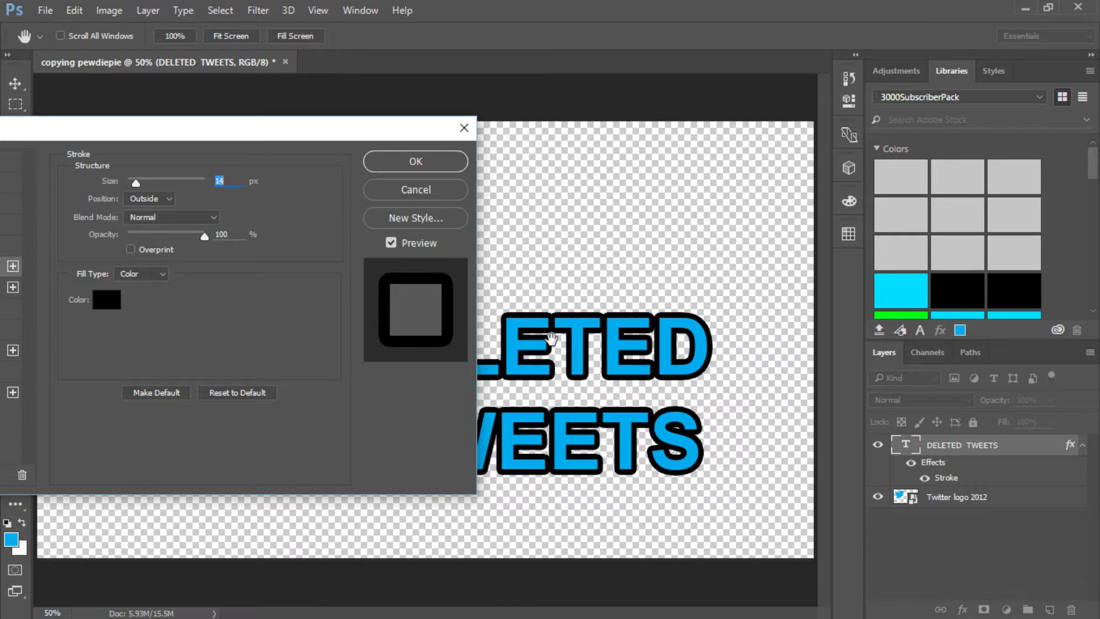
pyautogui.press('Up')
pyautogui.press('Up')
pyautogui.press('Up')
pyautogui.press('Up')
pyautogui.press('Up')
pyautogui.press('Up')
pyautogui.press('Up')
pyautogui.press('Up')
pyautogui.press('Up')
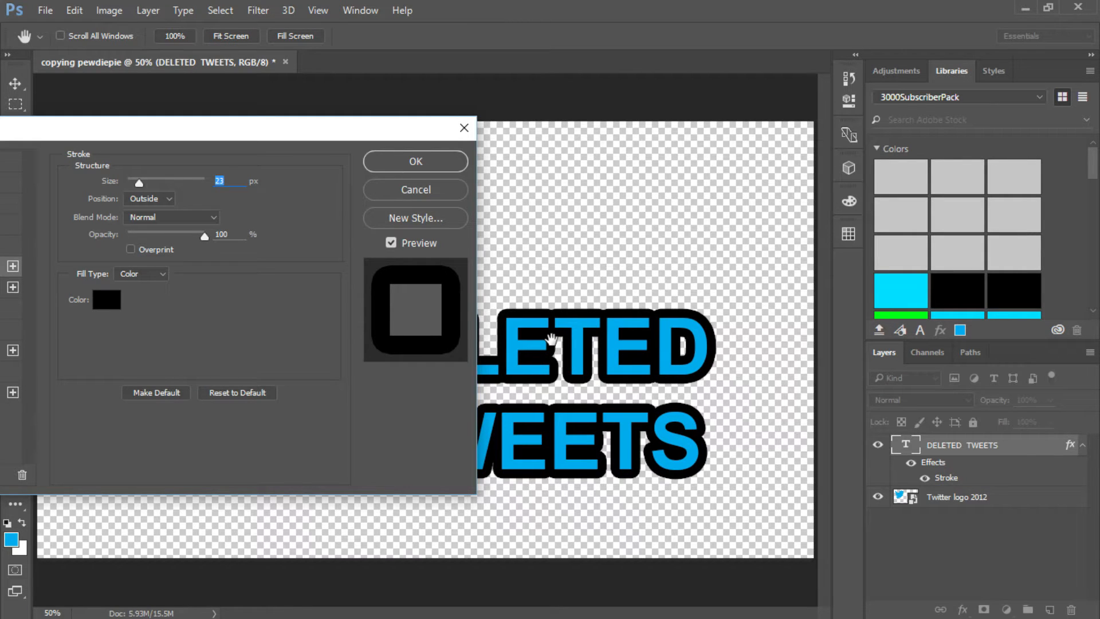
pyautogui.click(377, 604)
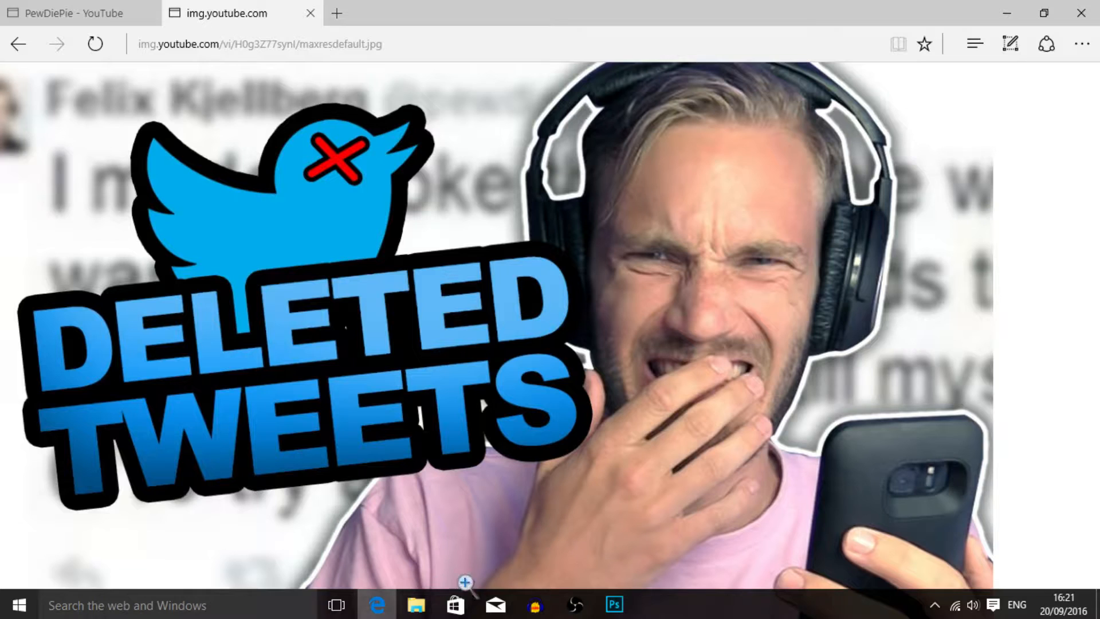
pyautogui.click(614, 605)
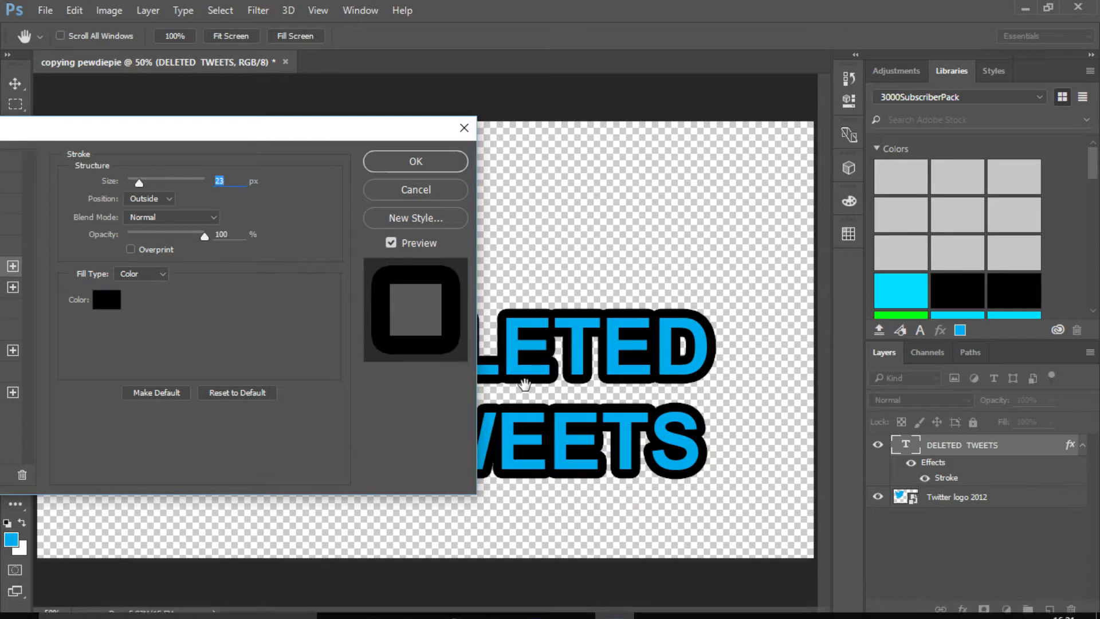
pyautogui.press('Up')
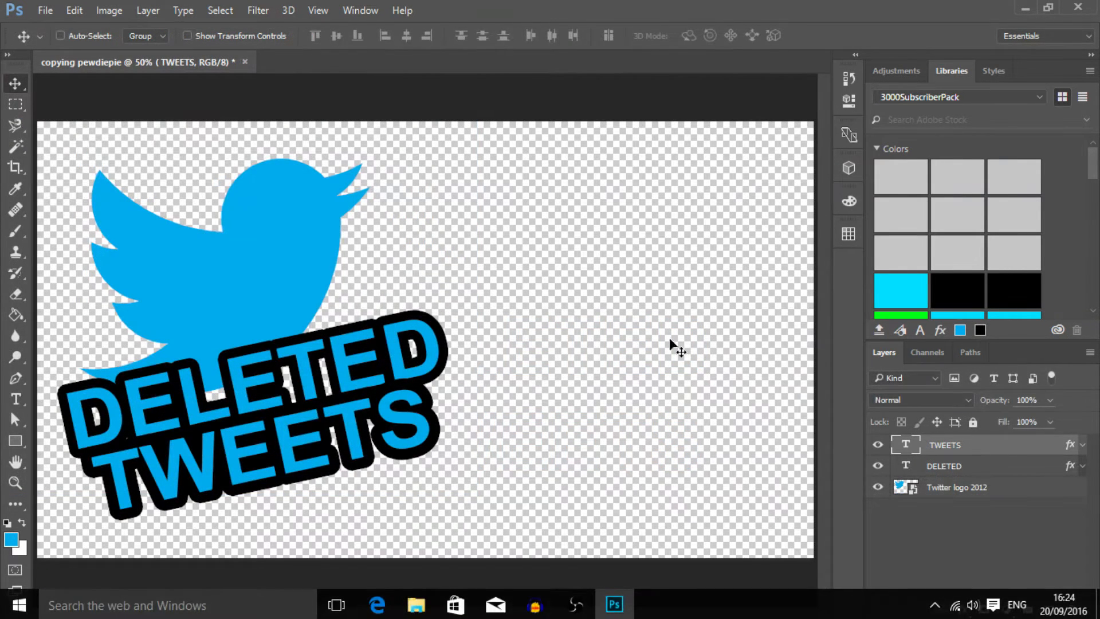
# - Add a black outside stroke of 38 px to the Twitter logo 2012 layer
pyautogui.click(1006, 492)
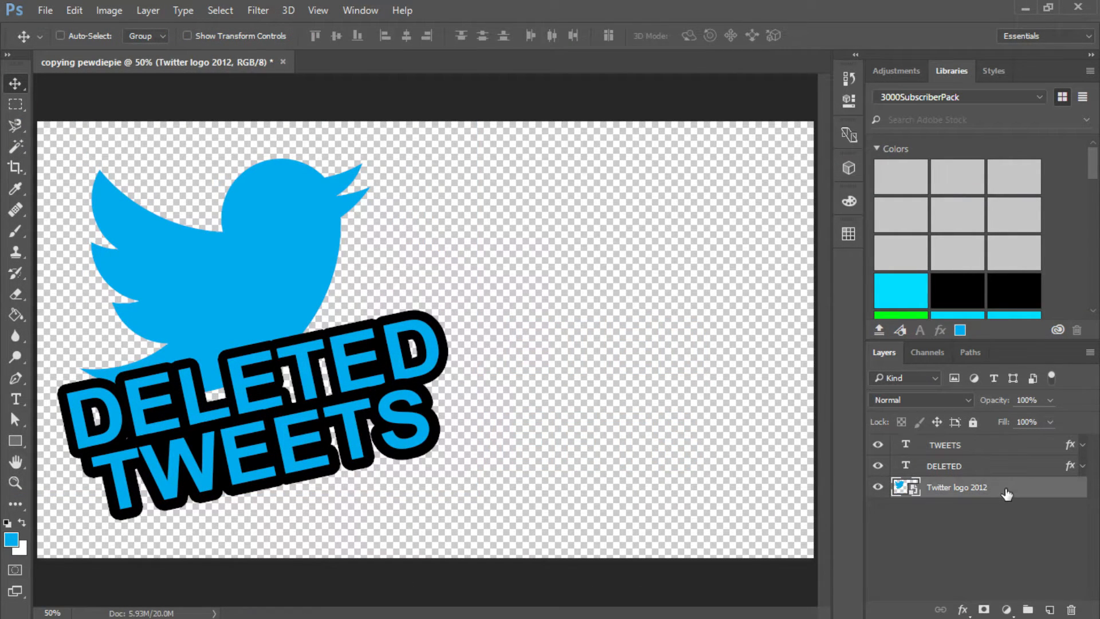
pyautogui.click(985, 607)
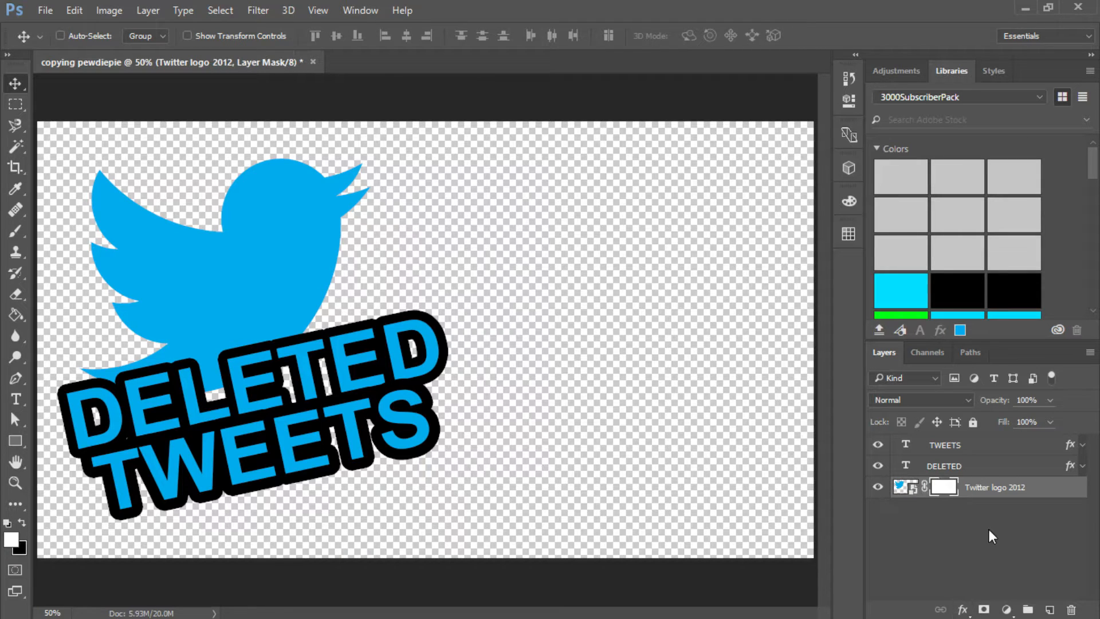
pyautogui.hotkey('ctrl', 'z')
pyautogui.click(966, 607)
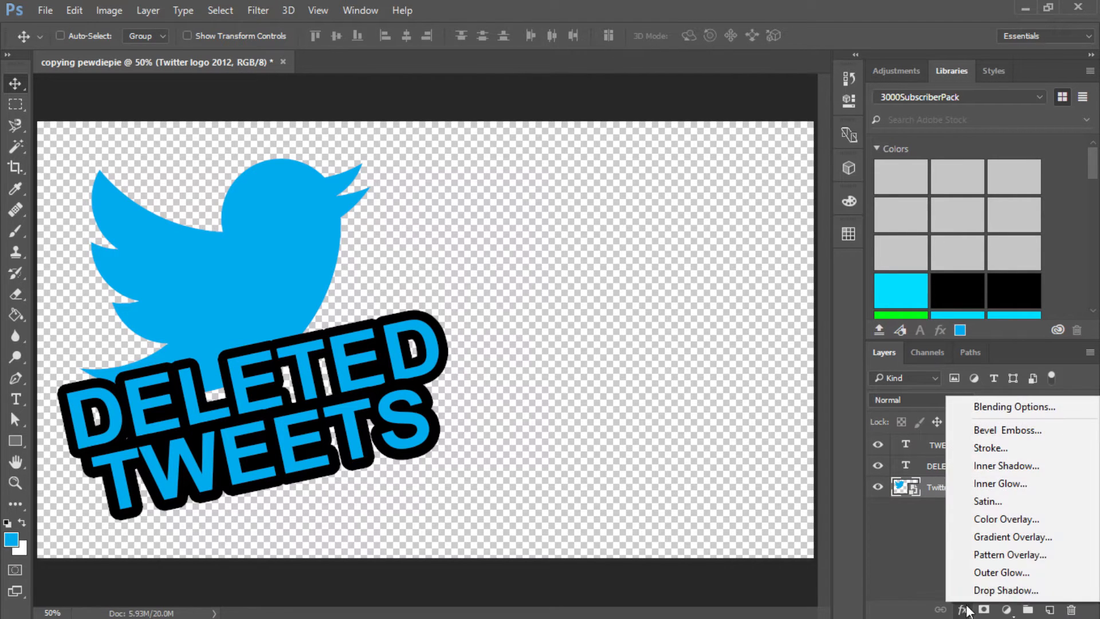
pyautogui.click(1011, 447)
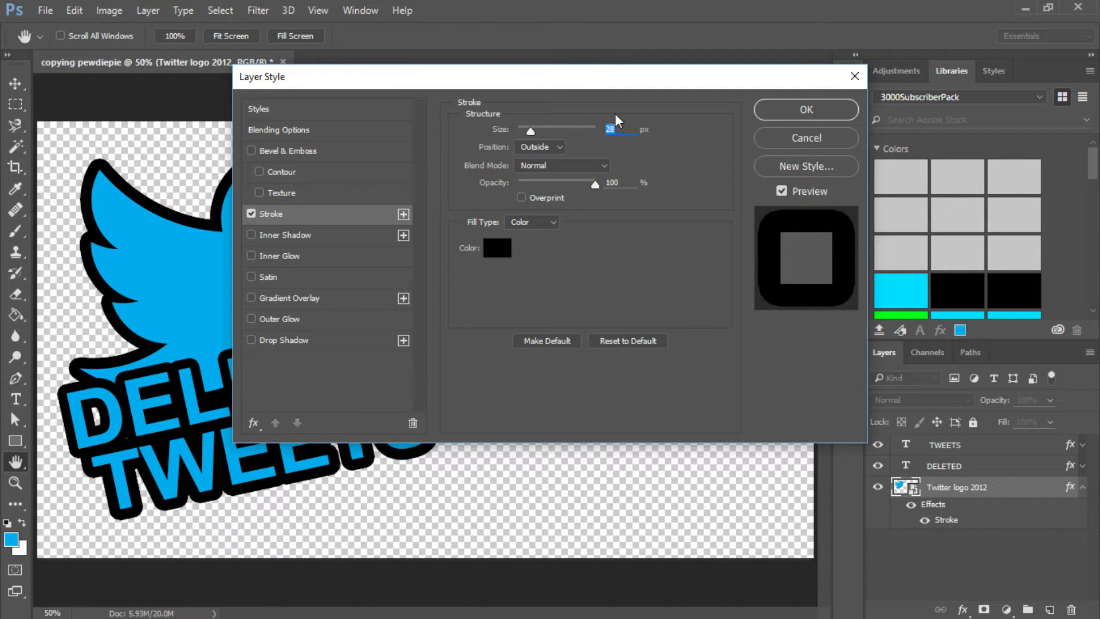
pyautogui.hotkey('shift', 'Up')
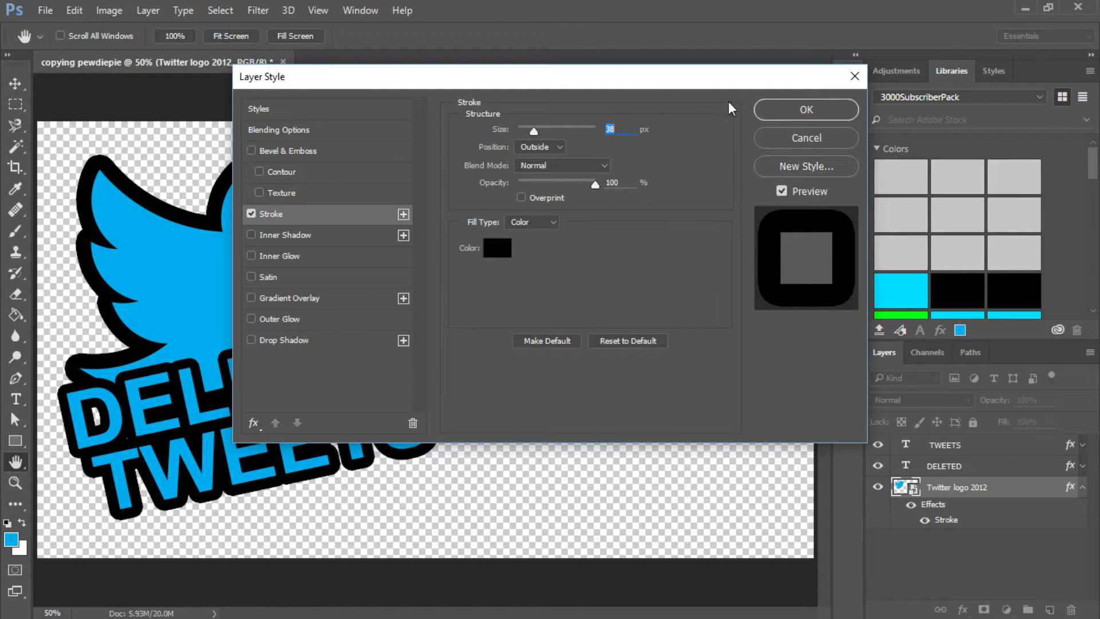
pyautogui.click(804, 111)
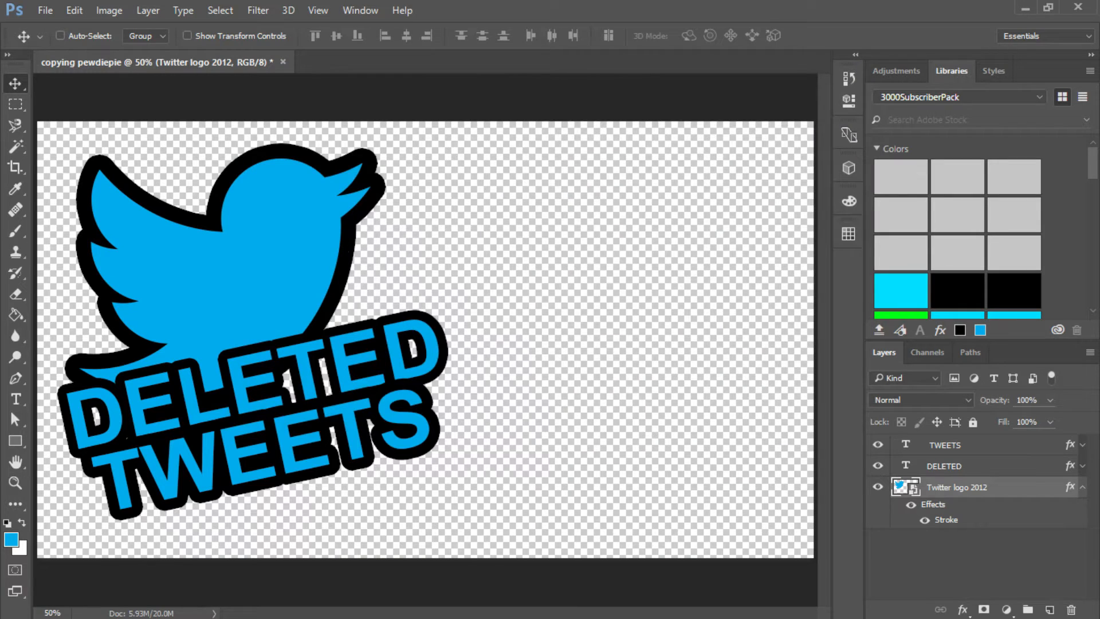
# - Switch to Edge, check the thumbnail and search Bing Images for "red cross" in a new tab
pyautogui.click(377, 605)
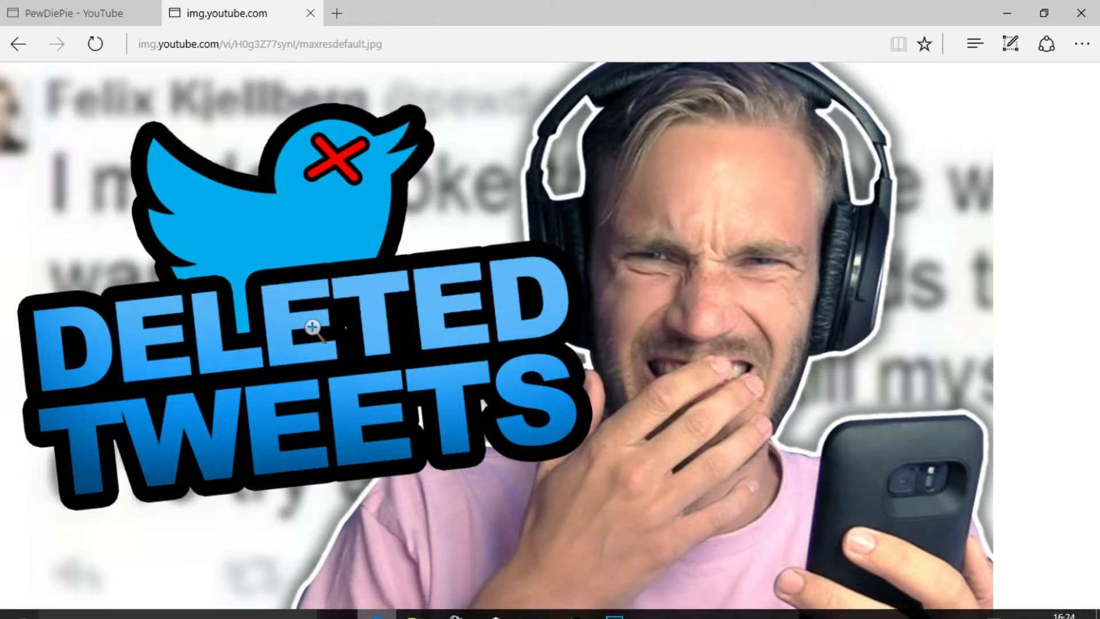
pyautogui.moveTo(344, 618)
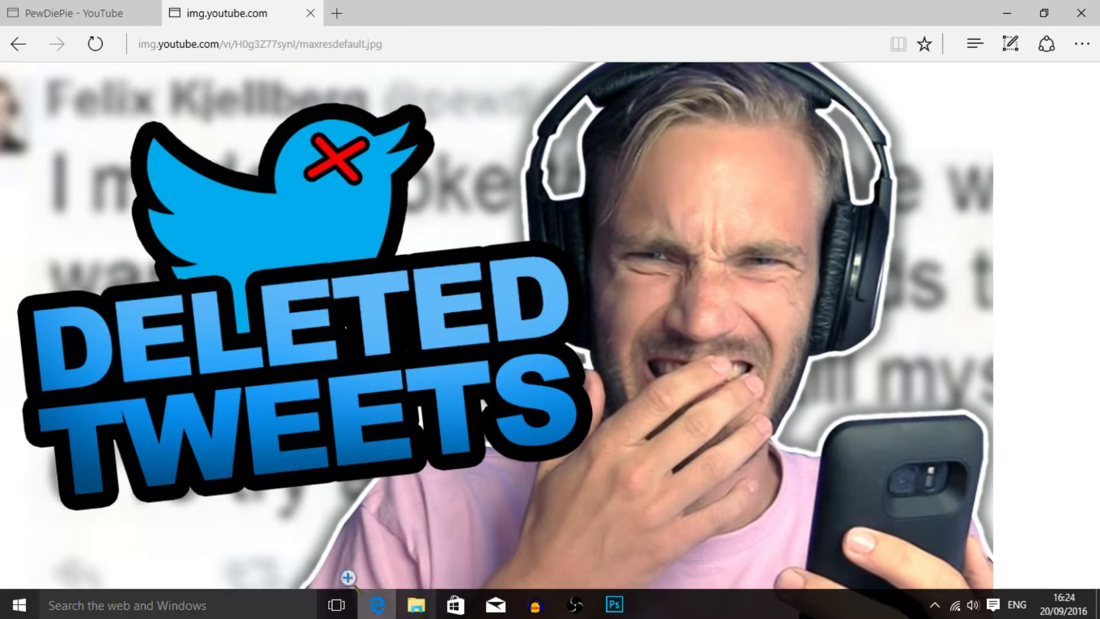
pyautogui.click(172, 605)
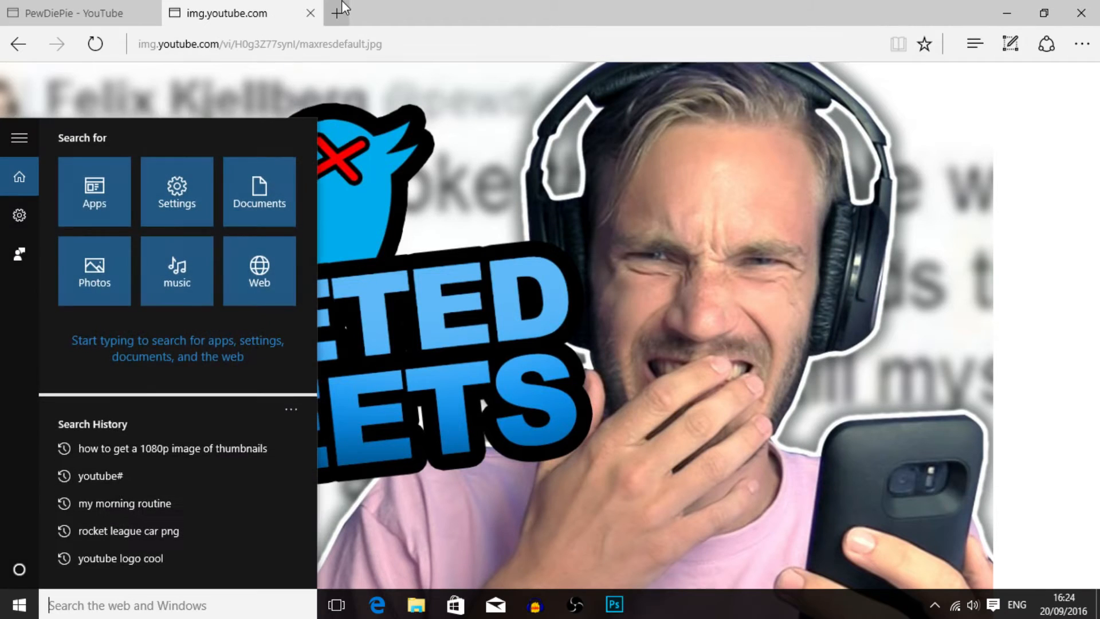
pyautogui.click(337, 14)
pyautogui.write('RED CRO')
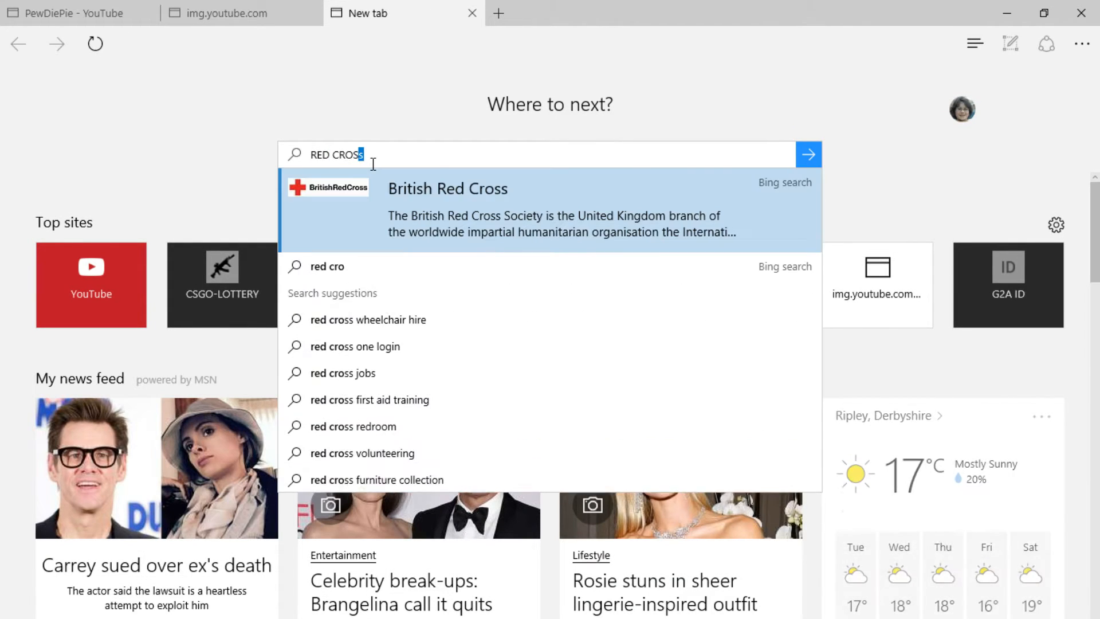
pyautogui.press('Return')
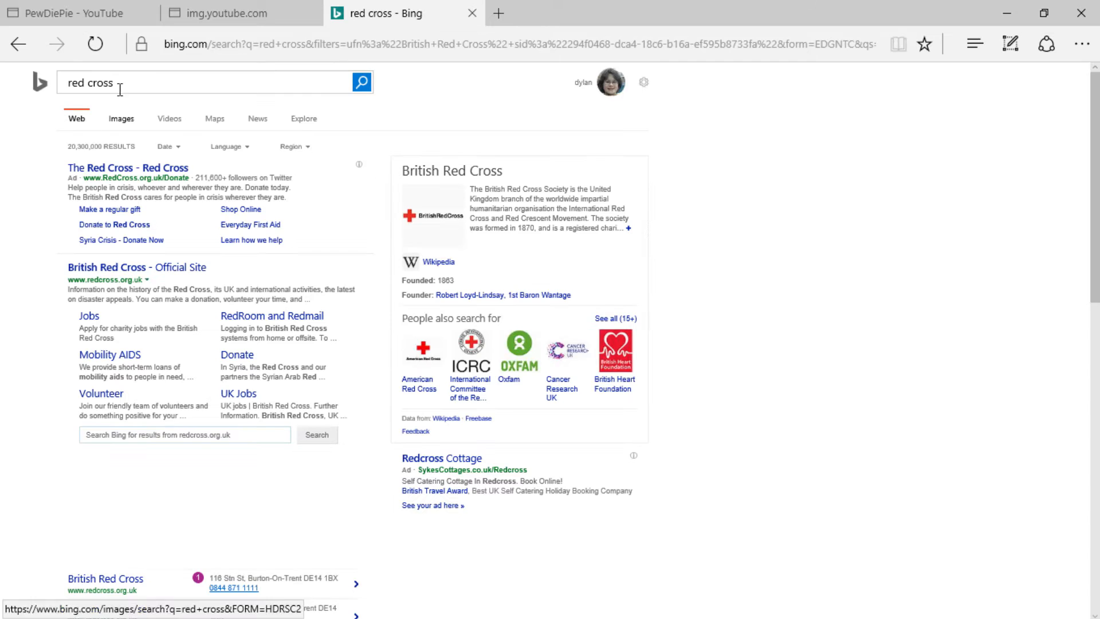
pyautogui.click(119, 118)
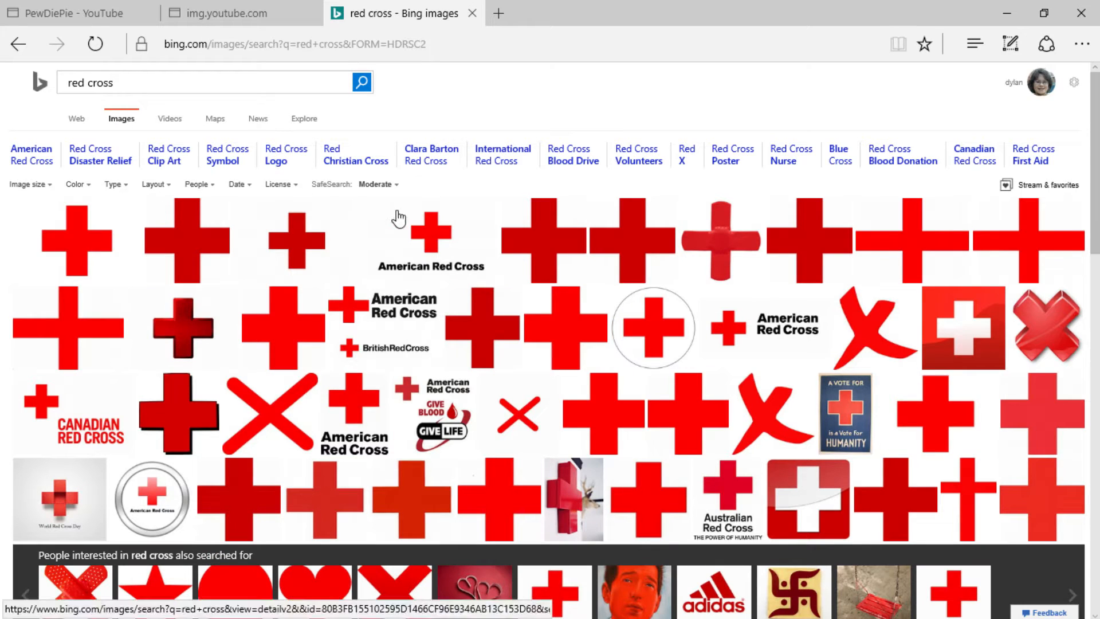
# - Open the diagonal red cross with rounded ends, compare it with the thumbnail and save it as Red-Cross PNG in Saved Pictures
pyautogui.click(286, 406)
pyautogui.click(235, 12)
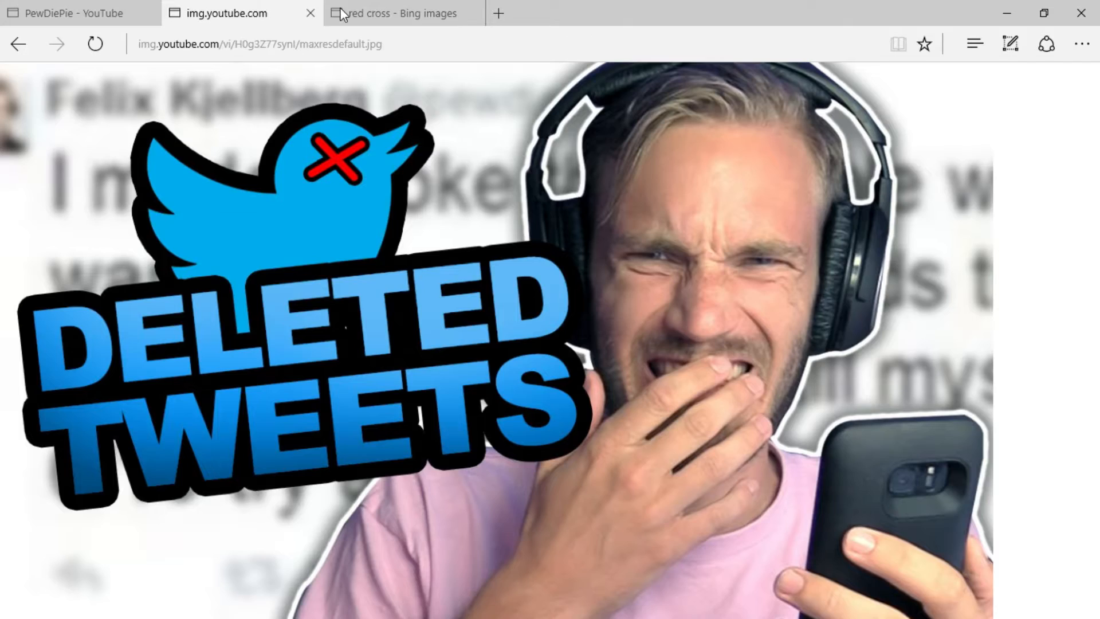
pyautogui.click(433, 8)
pyautogui.rightClick(580, 300)
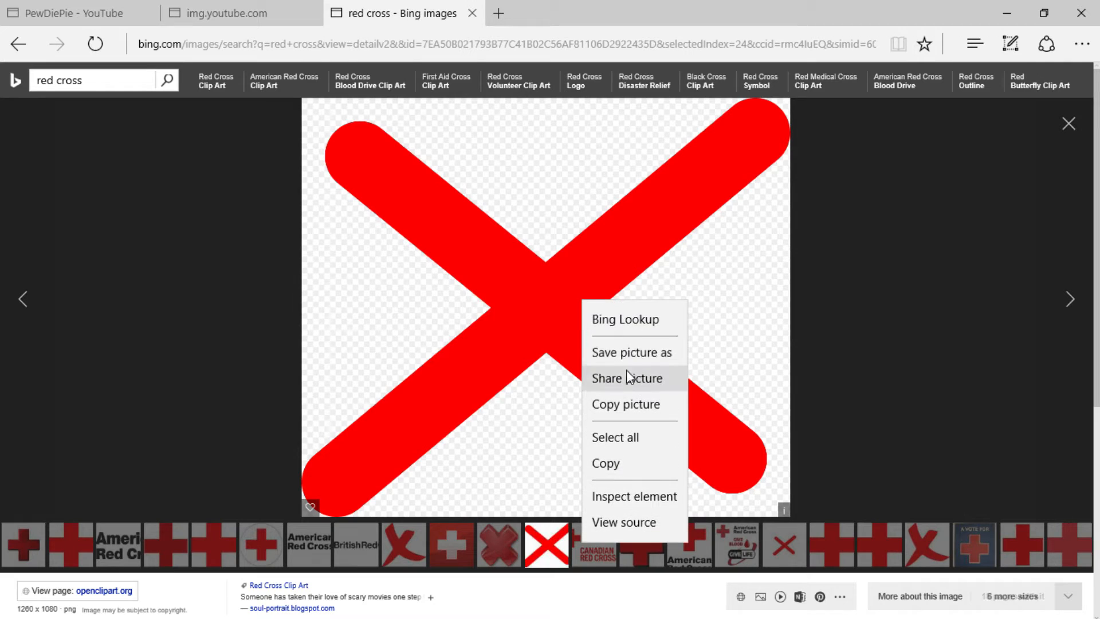
pyautogui.click(626, 352)
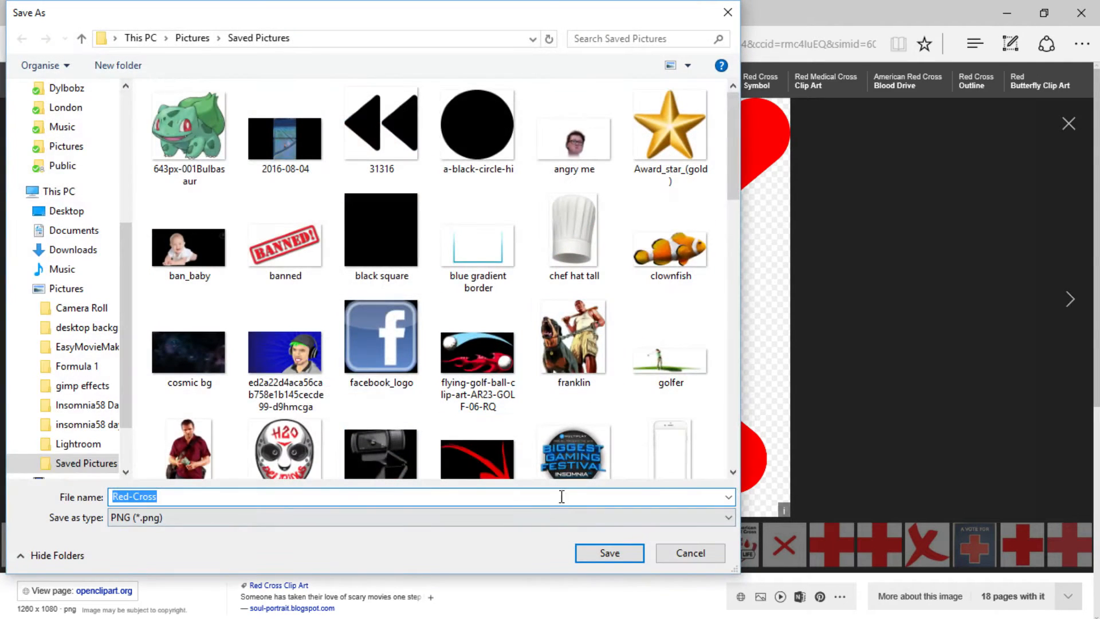
pyautogui.click(575, 551)
# - Switch back to Photoshop and place Red-Cross.png as an embedded image above the Twitter logo layer
pyautogui.click(614, 602)
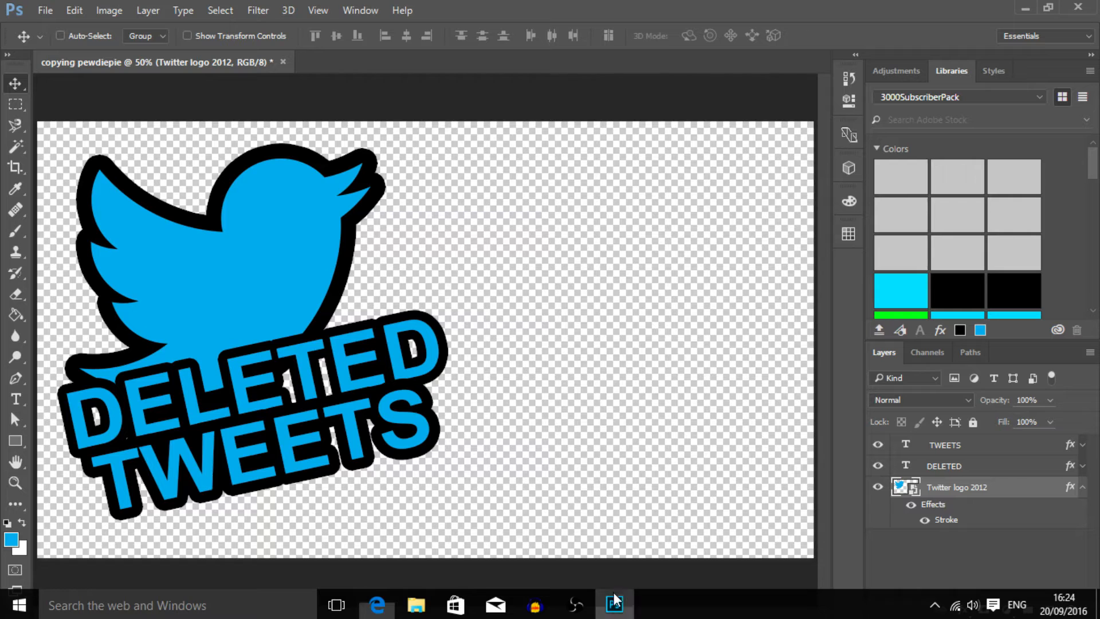
pyautogui.click(45, 9)
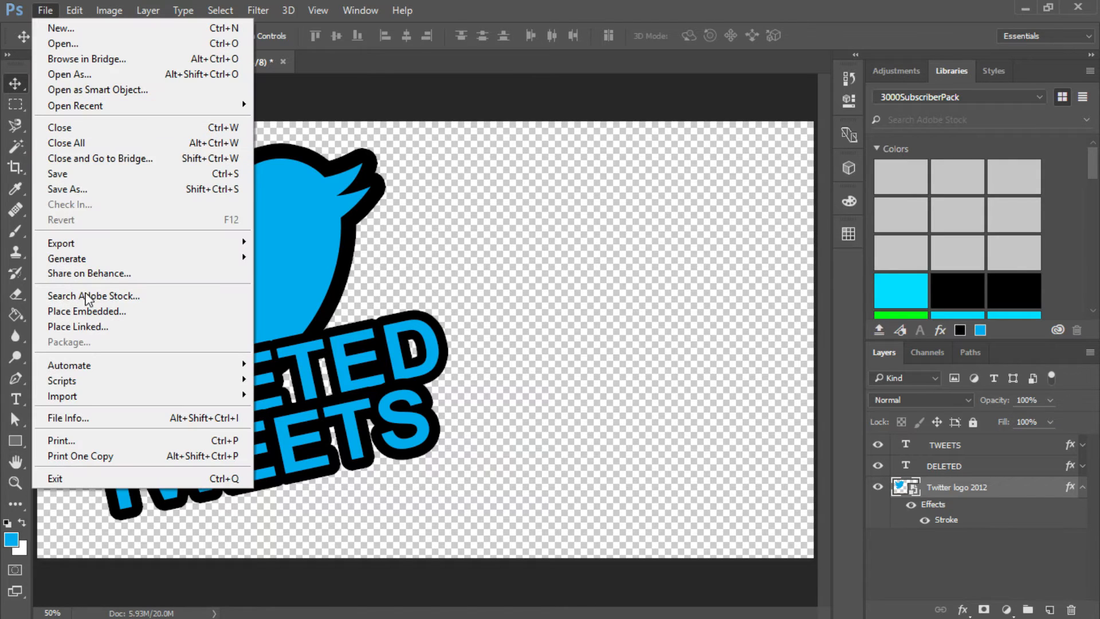
pyautogui.click(84, 312)
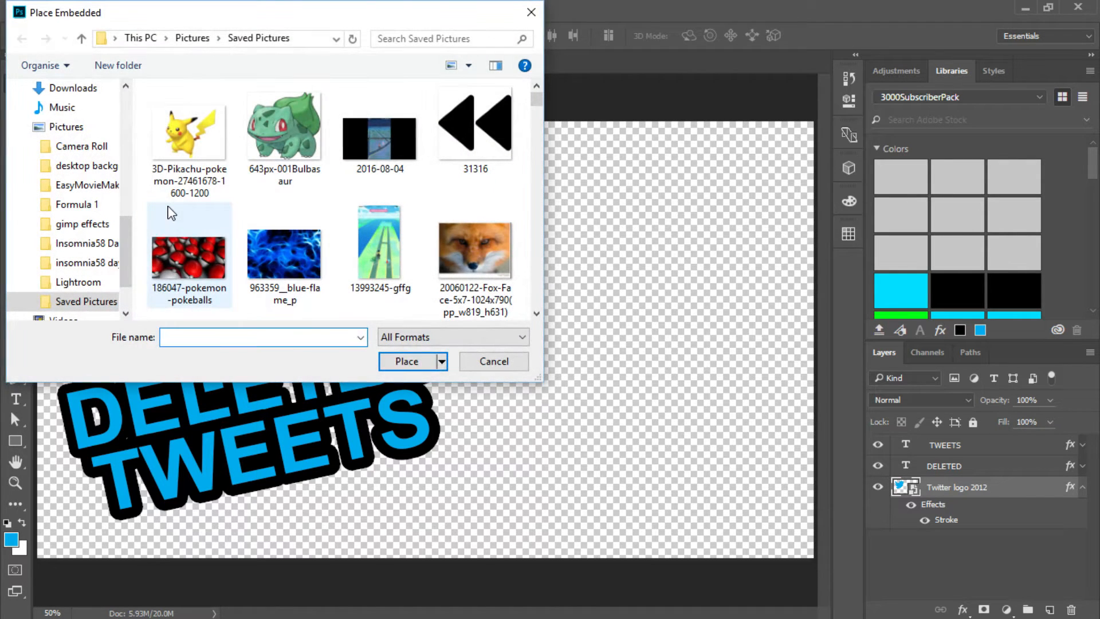
pyautogui.write('RED CR')
pyautogui.write('red')
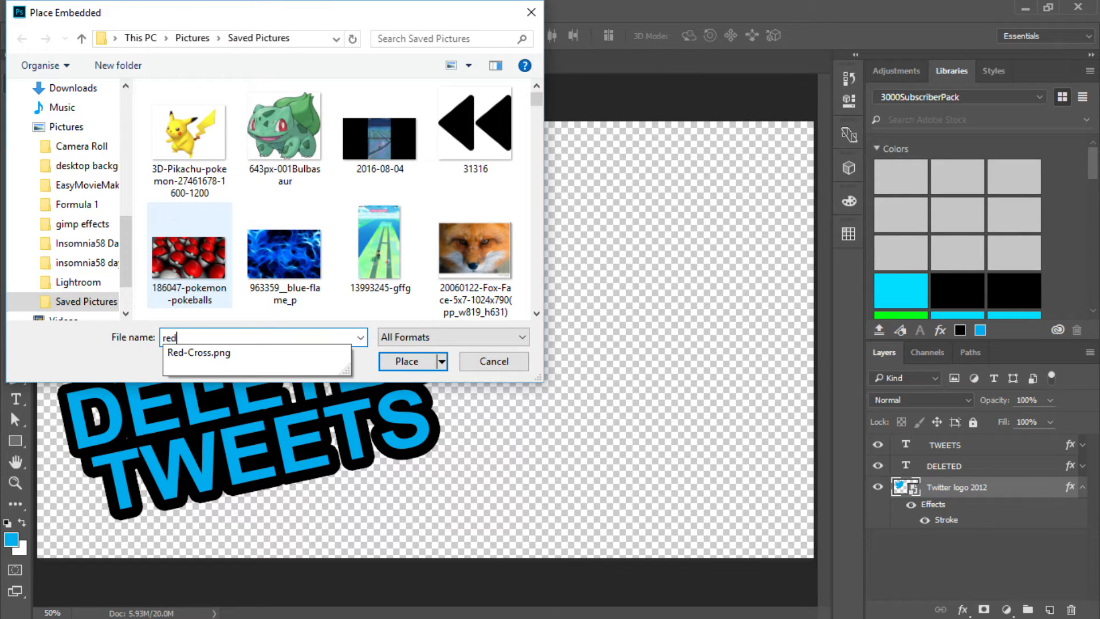
pyautogui.press('Down')
pyautogui.press('Return')
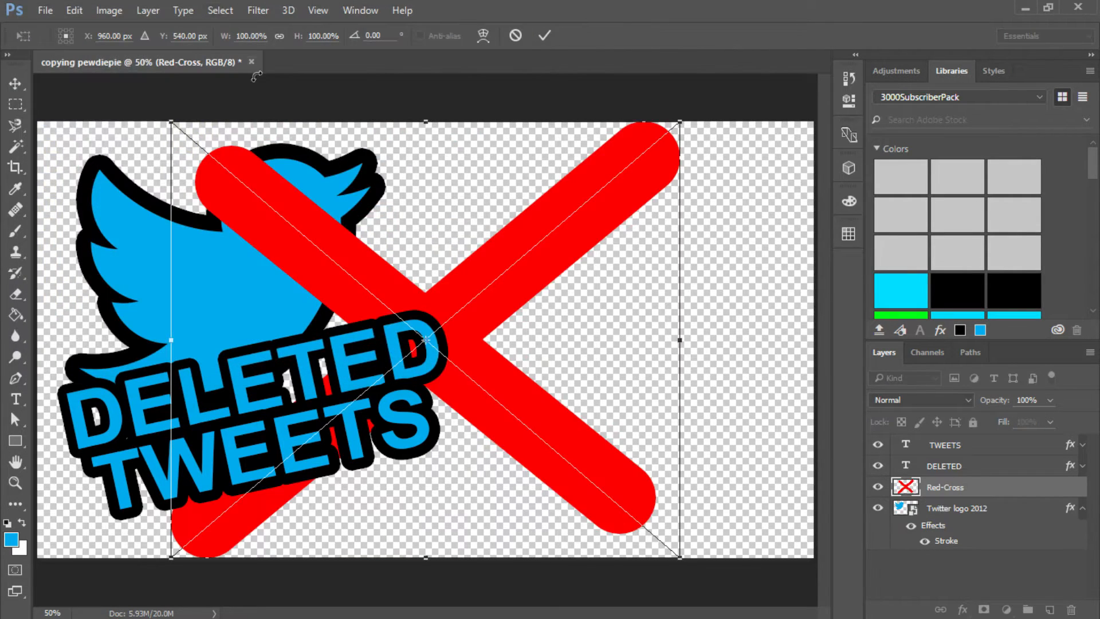
pyautogui.press('Return')
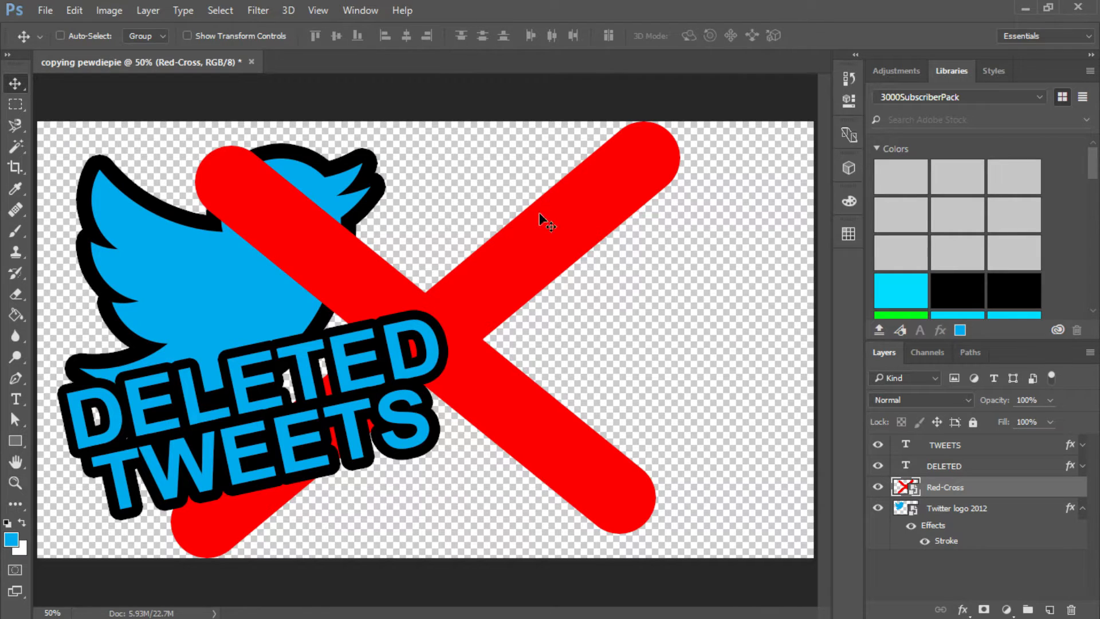
# - Scale the red cross down to a small X and move it over the Twitter bird's eye area
pyautogui.hotkey('ctrl', 't')
pyautogui.moveTo(680, 123); pyautogui.dragTo(170, 427)
pyautogui.press('Return')
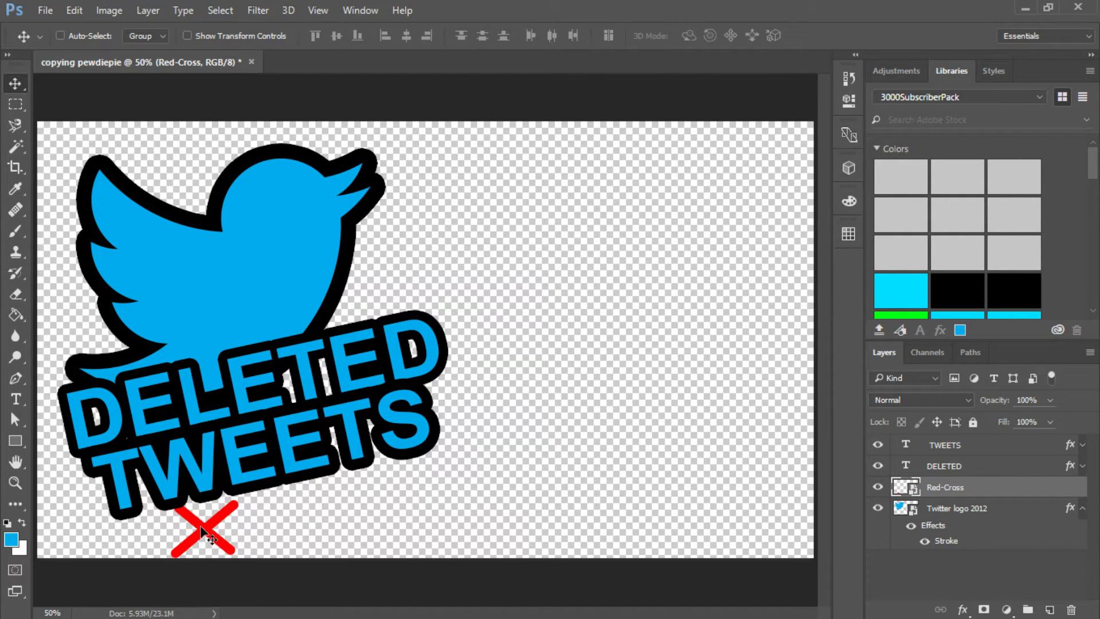
pyautogui.moveTo(200, 528); pyautogui.dragTo(277, 211)
# - Add a 16 px black outside stroke to the Red-Cross layer
pyautogui.click(961, 610)
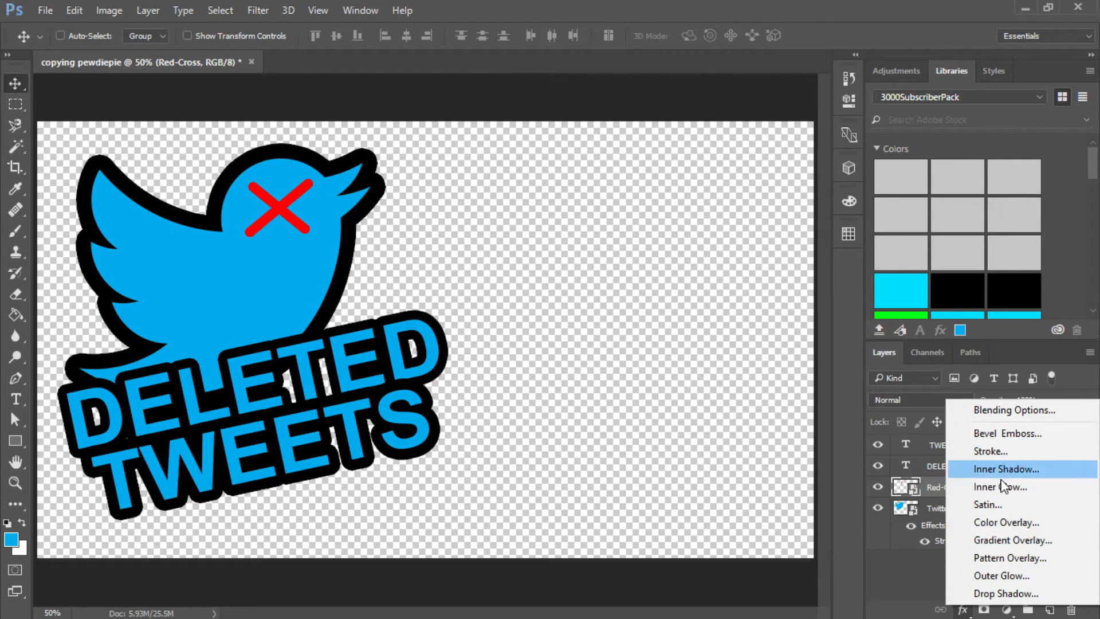
pyautogui.click(993, 451)
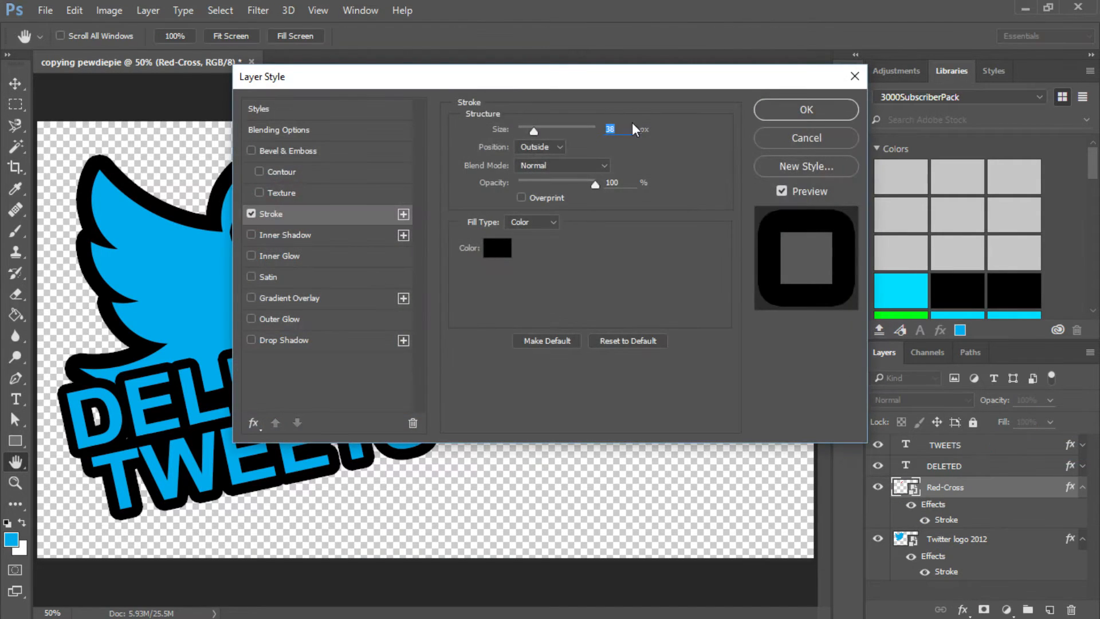
pyautogui.moveTo(641, 80); pyautogui.dragTo(770, 167)
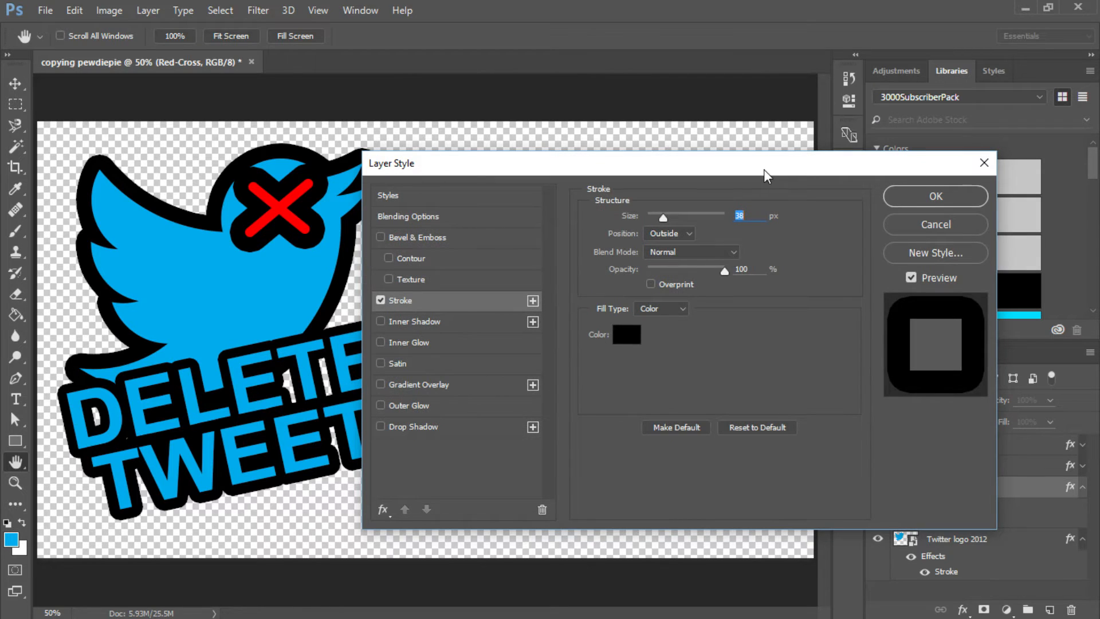
pyautogui.hotkey('shift', 'Down')
pyautogui.hotkey('shift', 'Down')
pyautogui.press('Down')
pyautogui.press('Down')
pyautogui.press('Down')
pyautogui.press('Down')
pyautogui.press('Down')
pyautogui.press('Down')
pyautogui.press('Down')
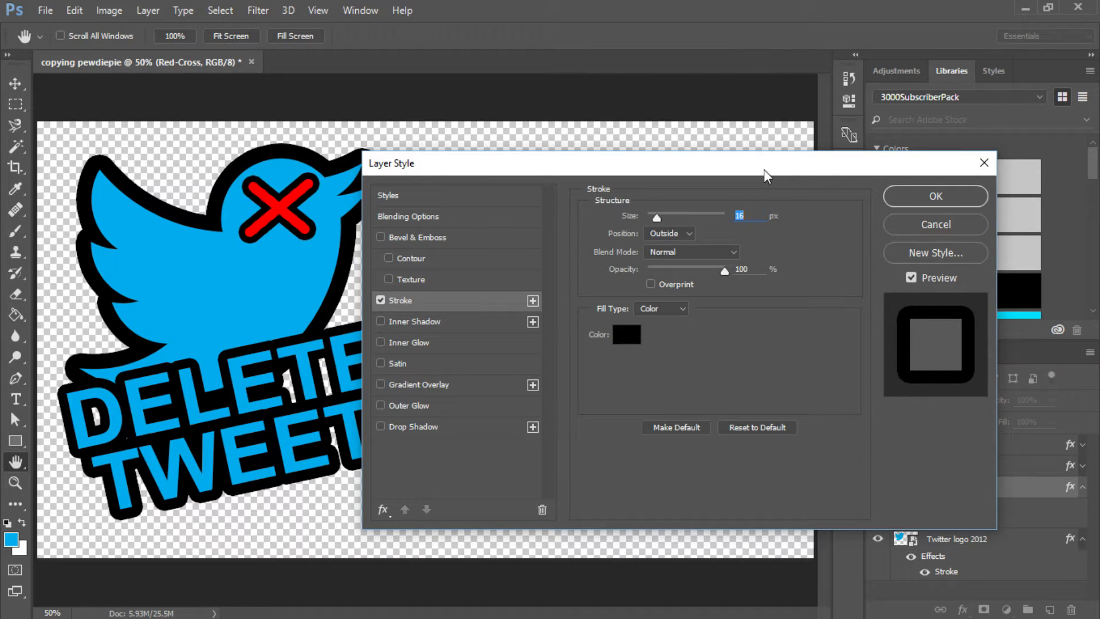
pyautogui.press('Return')
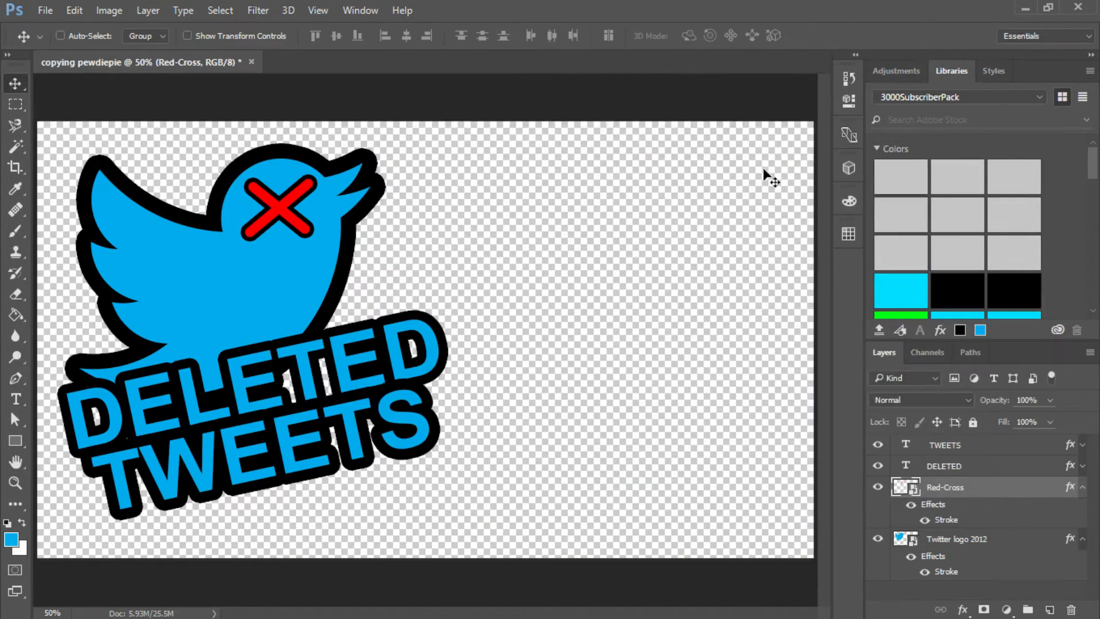
# - Switch to Edge, close the red cross image search tab, view the thumbnail and return to Photoshop
pyautogui.click(385, 601)
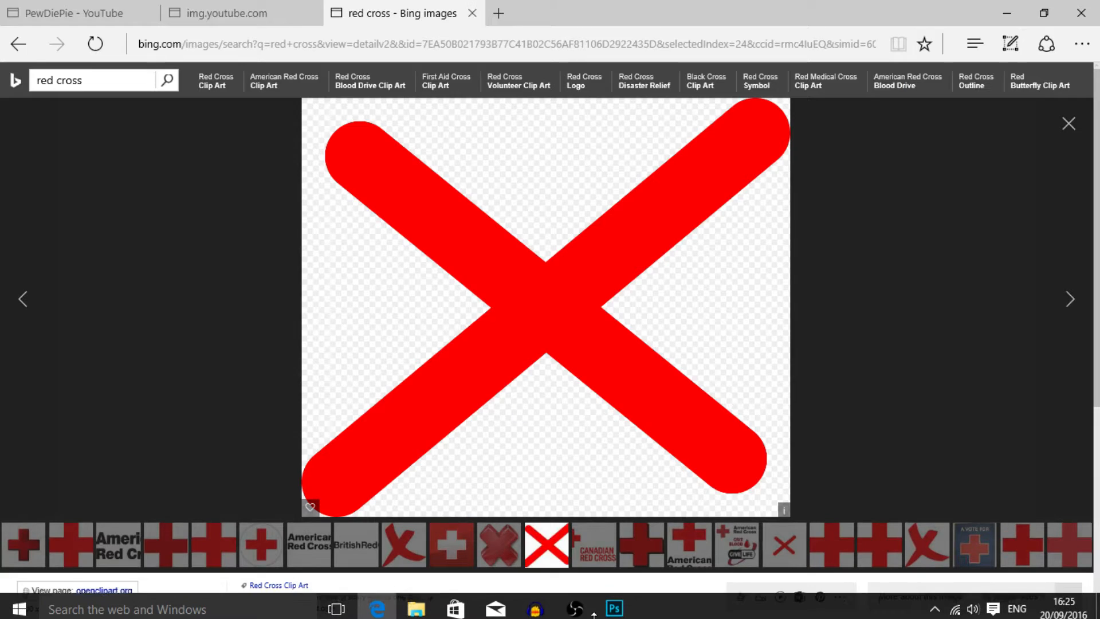
pyautogui.click(225, 14)
pyautogui.click(461, 14)
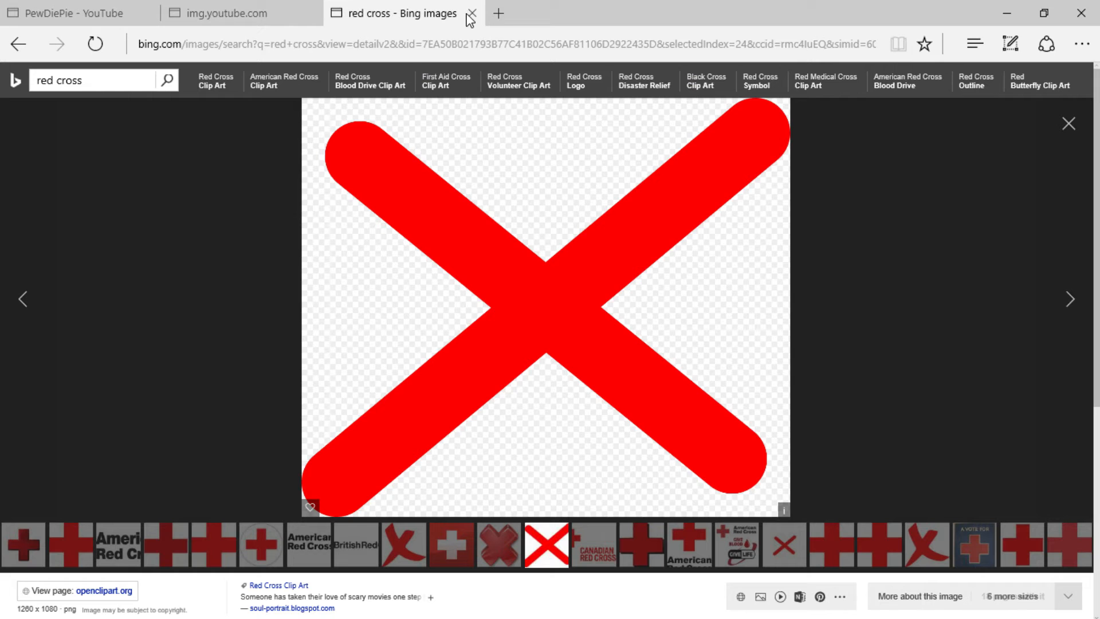
pyautogui.click(472, 13)
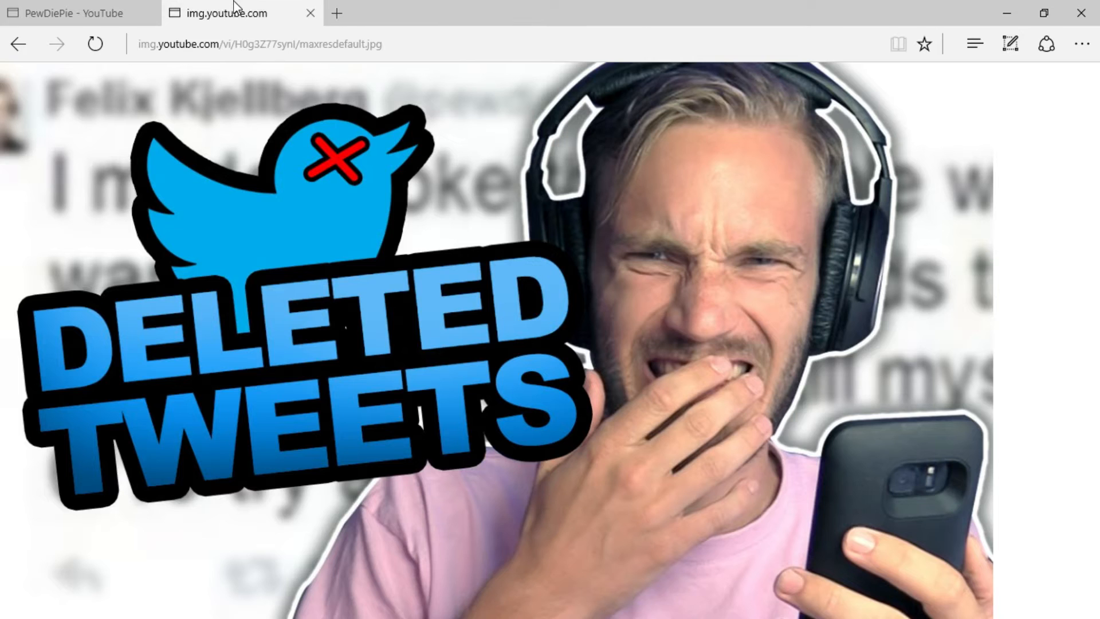
pyautogui.click(614, 604)
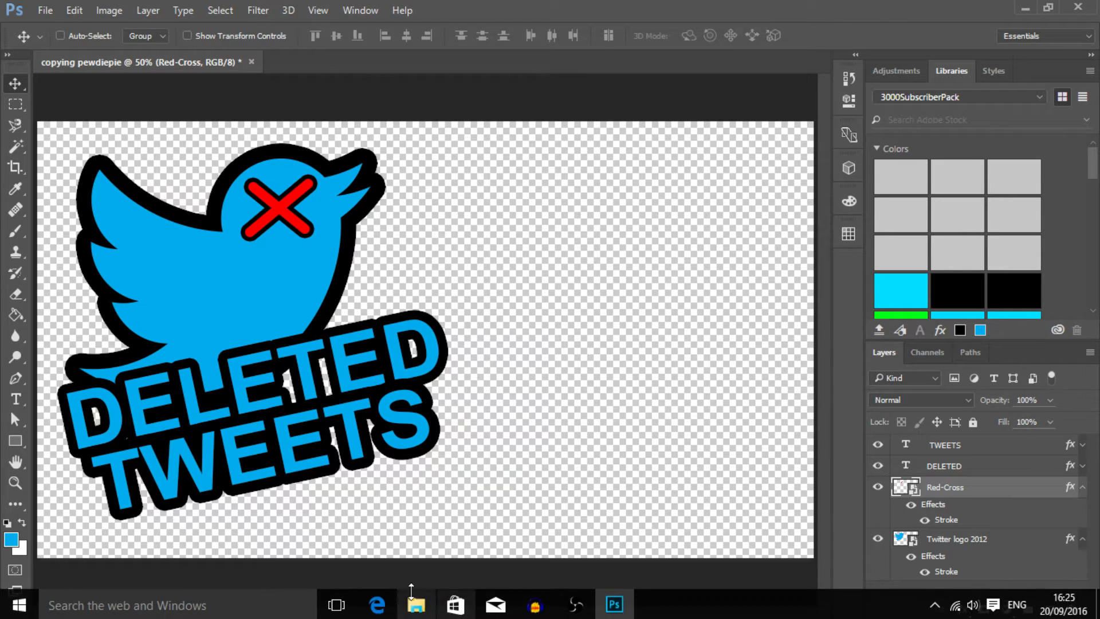
# - Compare the tilt and placement of the lettering in the Edge thumbnail with the Photoshop design
pyautogui.click(384, 605)
pyautogui.click(614, 604)
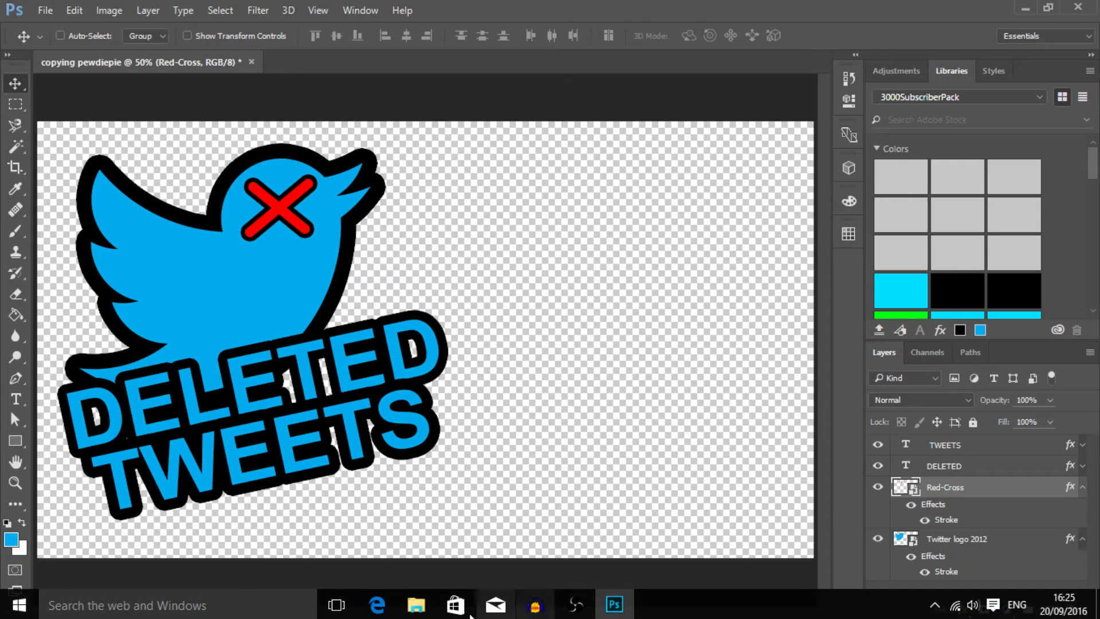
pyautogui.click(377, 605)
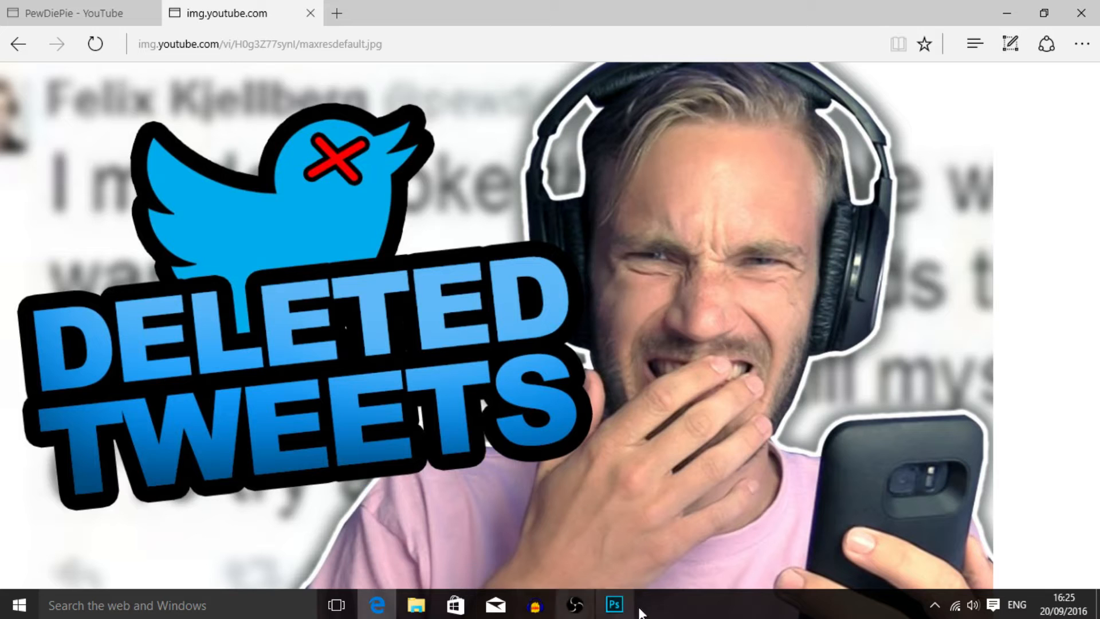
pyautogui.click(613, 605)
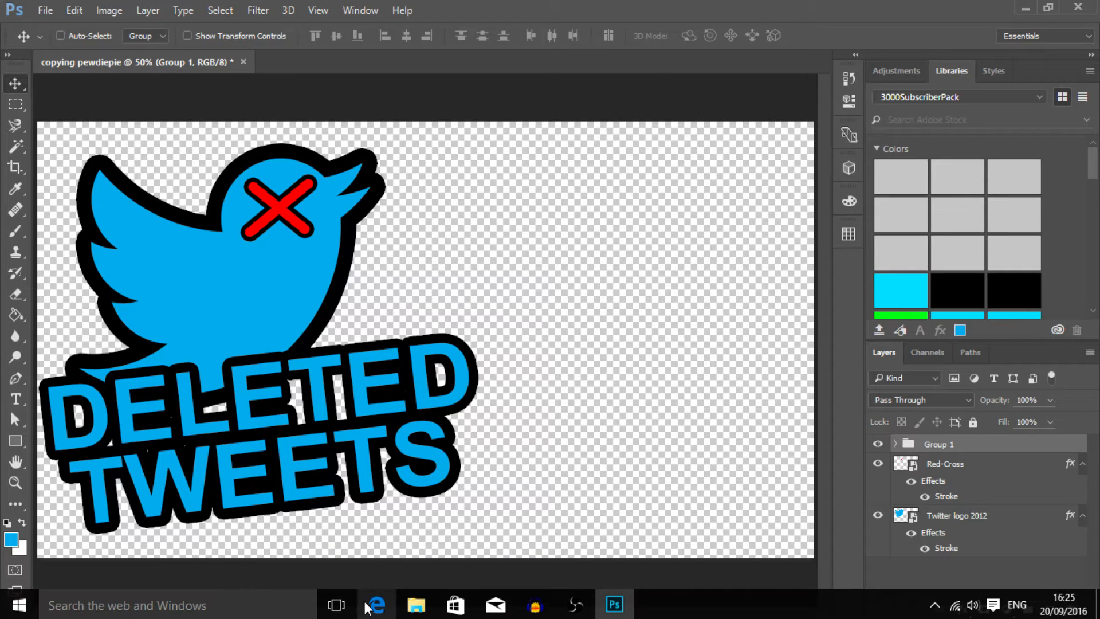
# - Switch to Edge and search the web for "twitter tweet" in a new tab
pyautogui.click(312, 606)
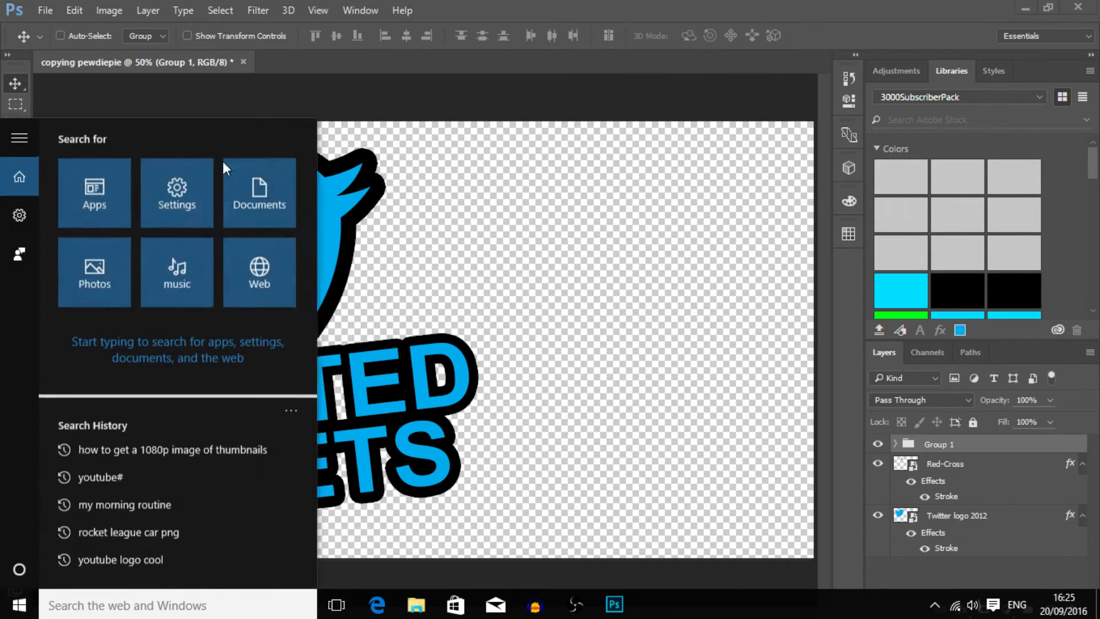
pyautogui.click(377, 604)
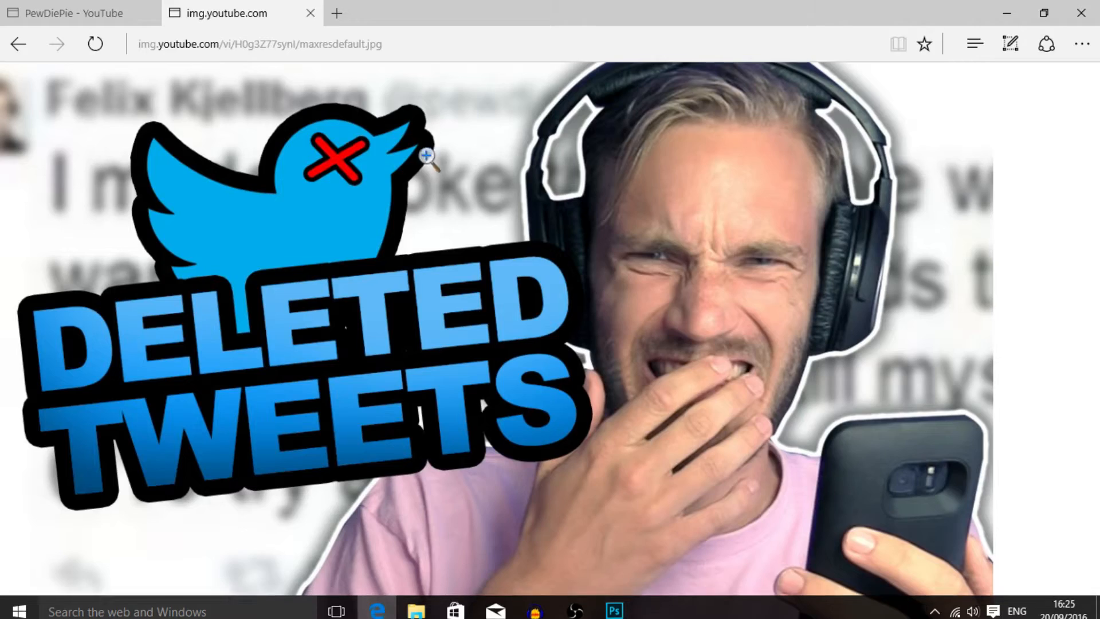
pyautogui.click(345, 18)
pyautogui.write('t')
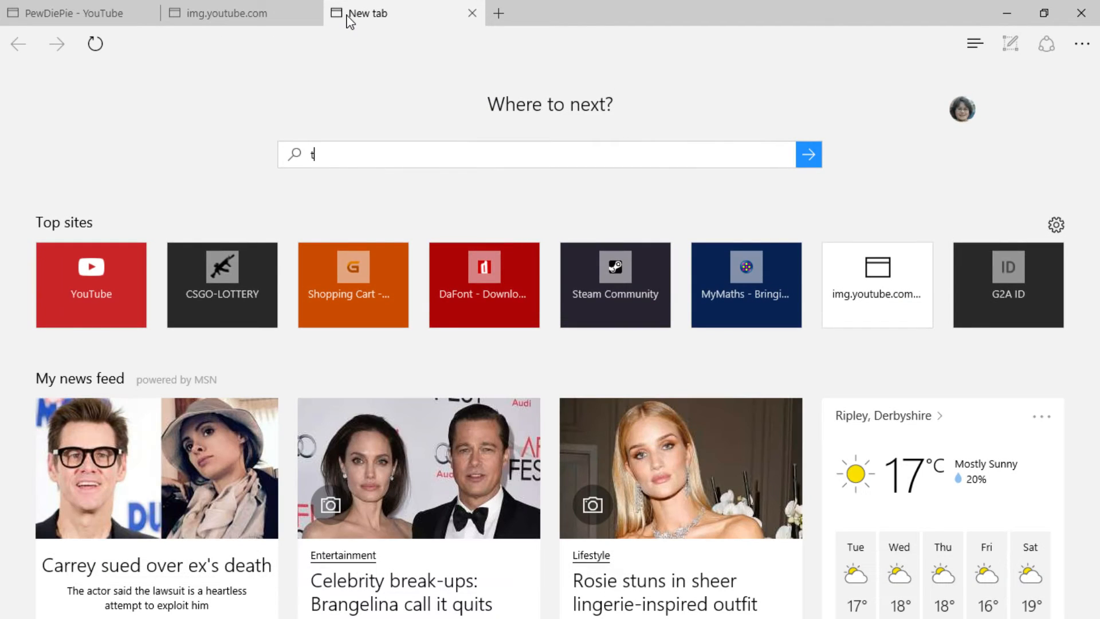
pyautogui.write('witter tweet')
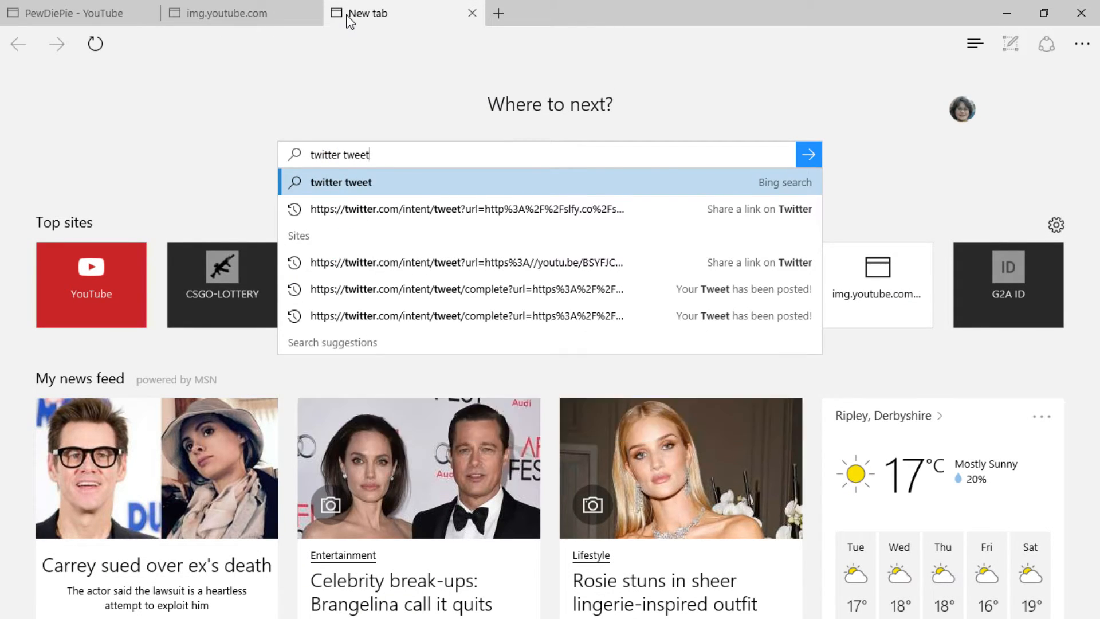
pyautogui.press('Return')
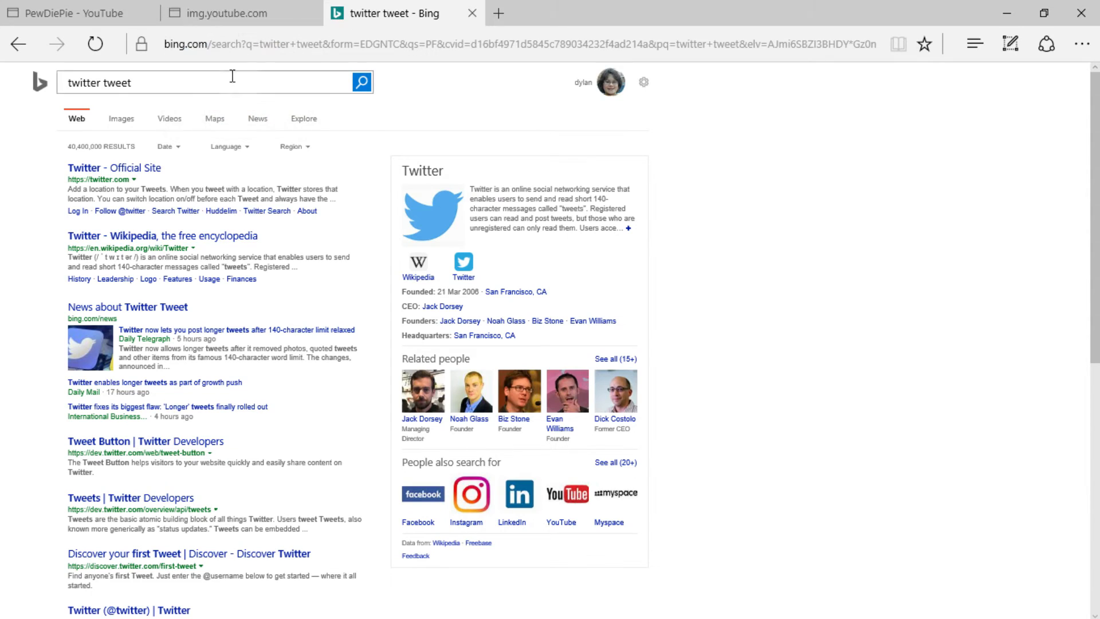
# - Refine the search to "twitter tweet pewdiepie" and show the image results
pyautogui.click(215, 77)
pyautogui.write('pewds')
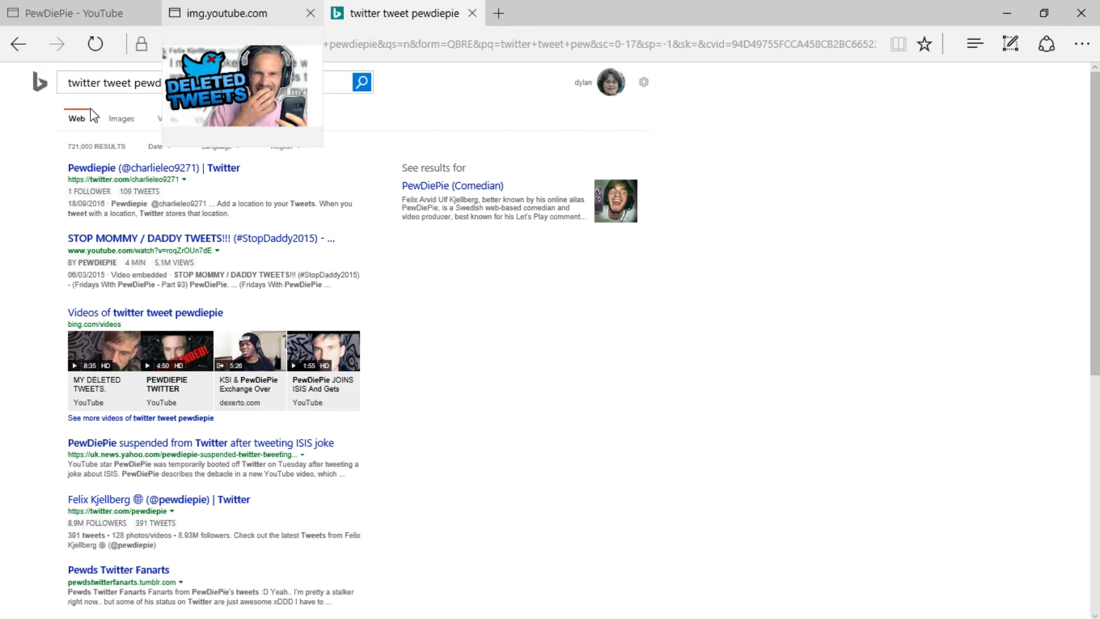
pyautogui.click(118, 130)
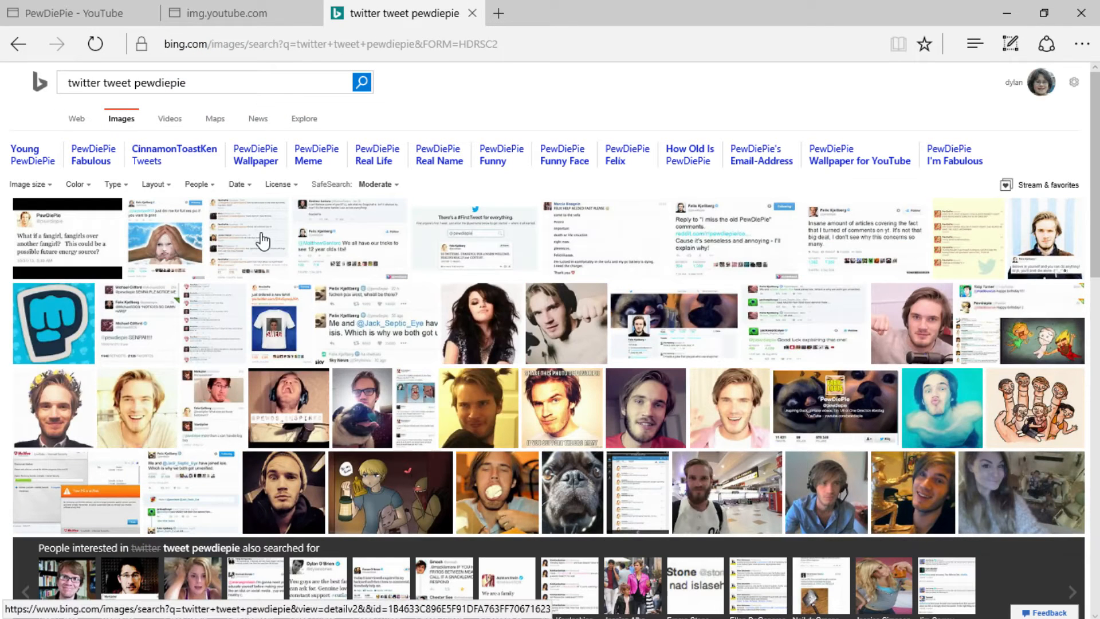
pyautogui.moveTo(276, 238)
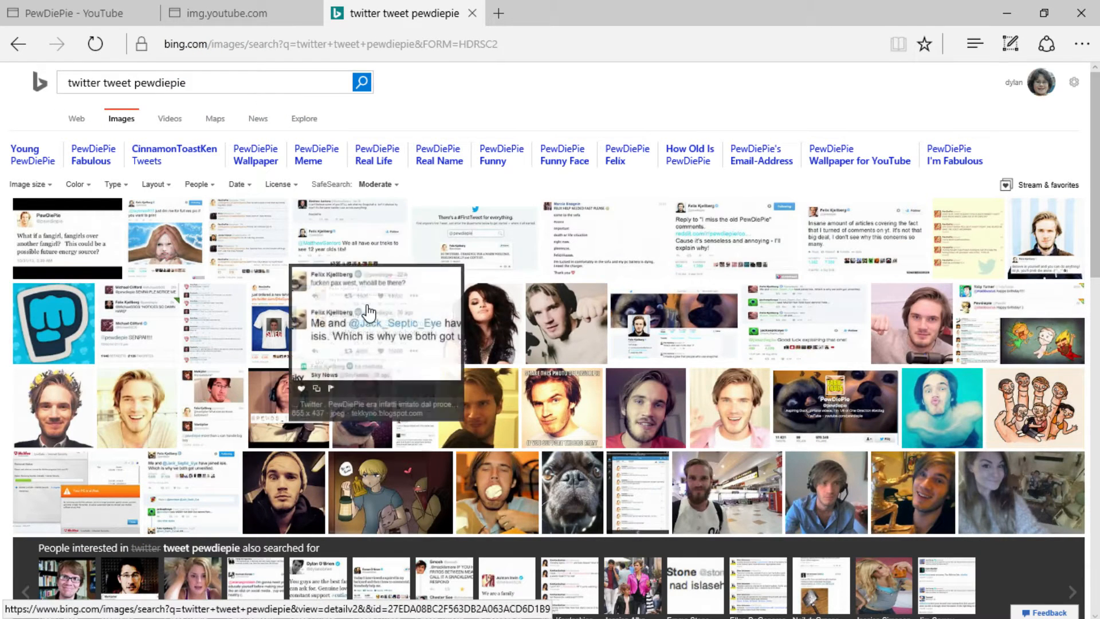
pyautogui.click(375, 310)
pyautogui.rightClick(579, 293)
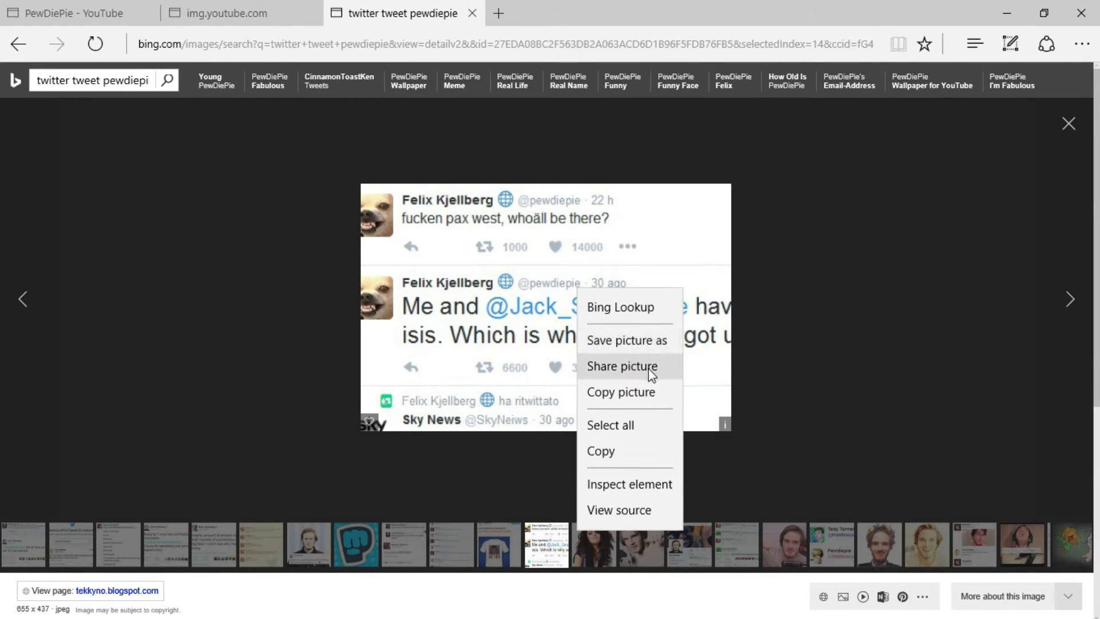
pyautogui.click(625, 449)
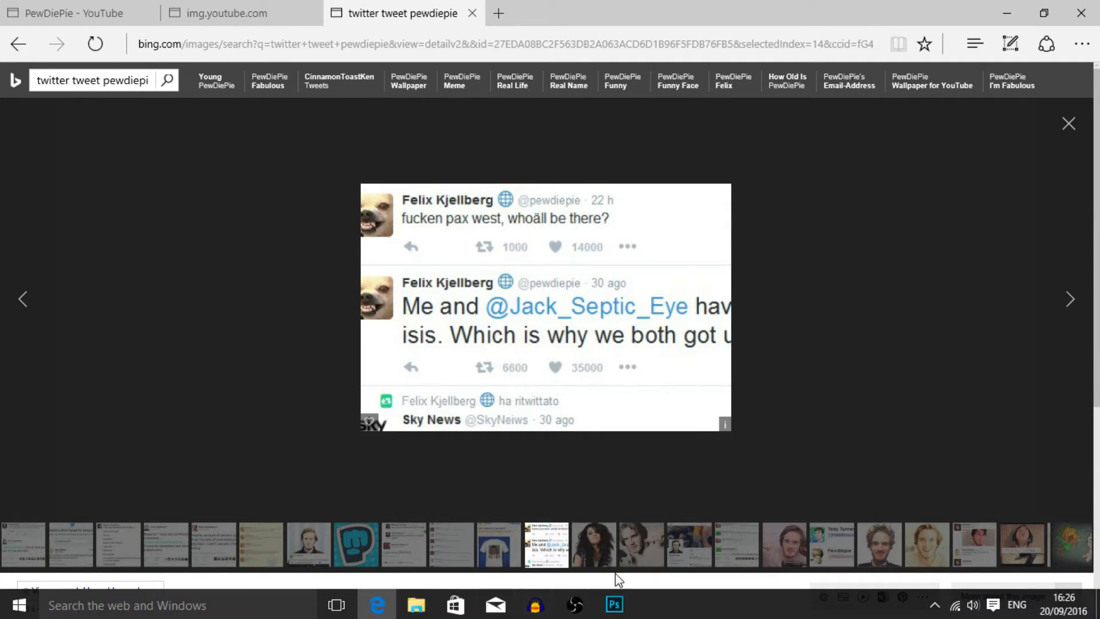
# - Switch to Photoshop, paste the tweet image beneath all other layers and enlarge it to fill the canvas as background
pyautogui.click(613, 604)
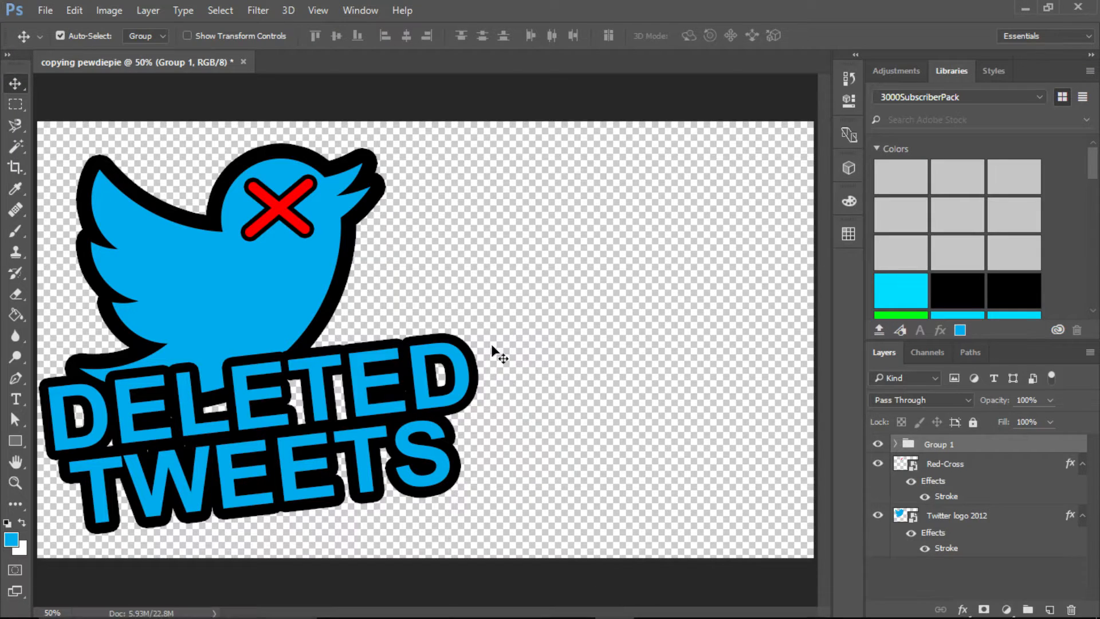
pyautogui.hotkey('ctrl', 'v')
pyautogui.moveTo(439, 321); pyautogui.dragTo(183, 199)
pyautogui.hotkey('ctrl', 't')
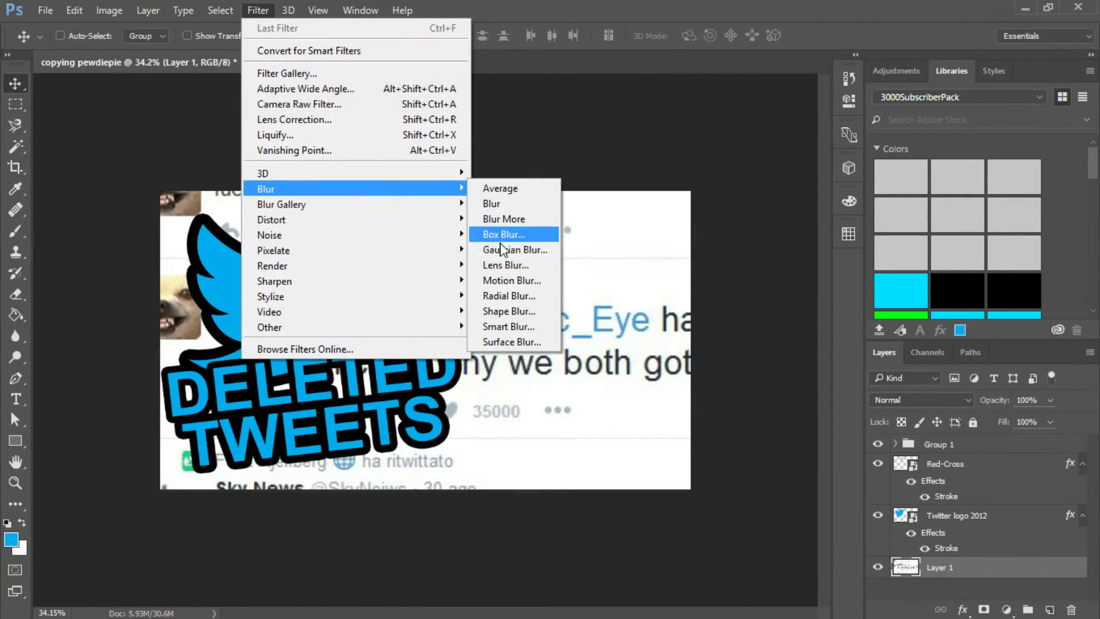
# - Apply a Gaussian Blur with a 9.2 pixel radius to the tweet background layer
pyautogui.click(502, 249)
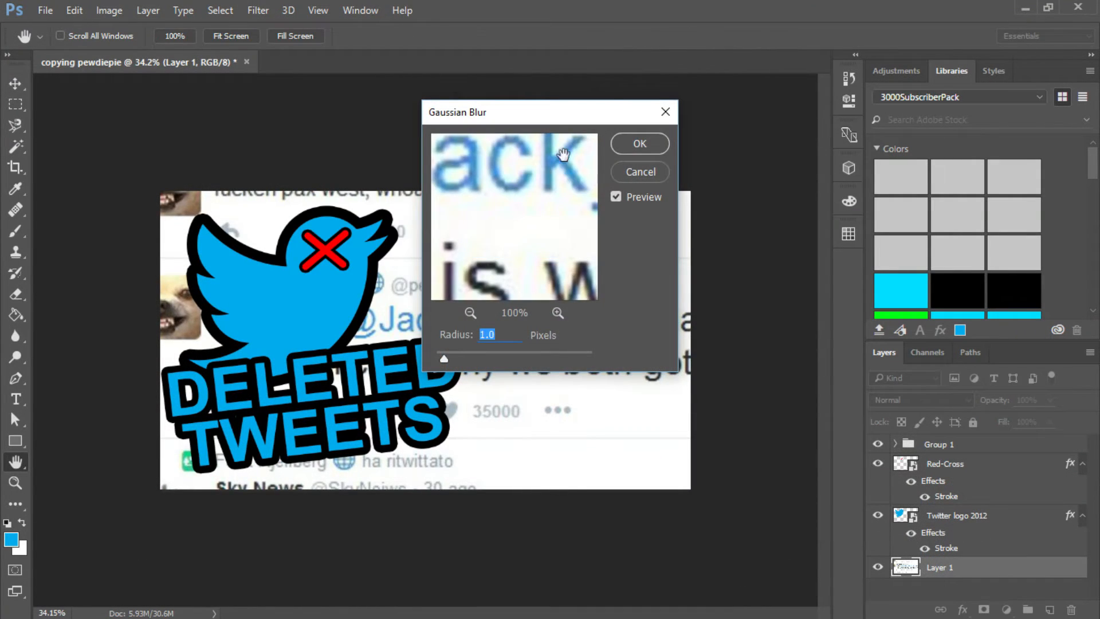
pyautogui.moveTo(564, 121); pyautogui.dragTo(758, 118)
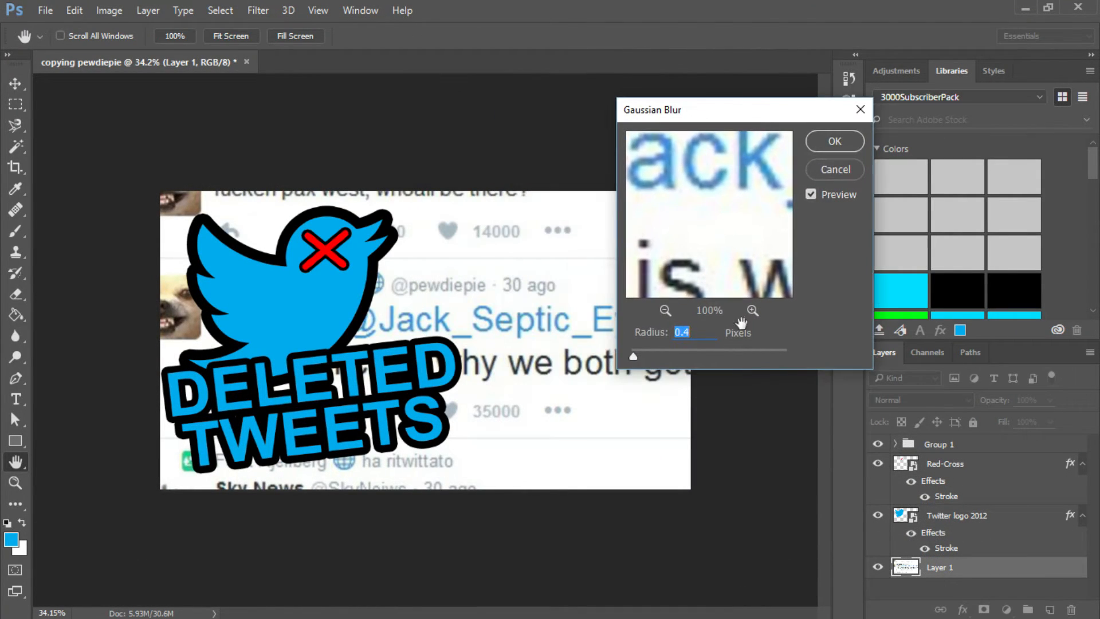
pyautogui.click(663, 309)
pyautogui.click(663, 309)
pyautogui.click(664, 309)
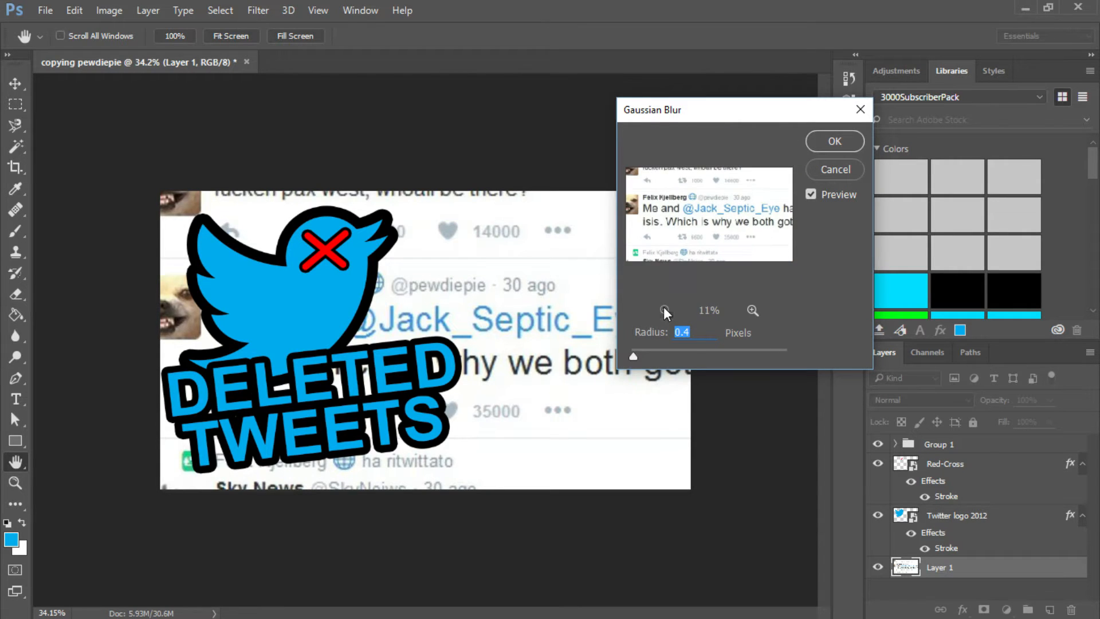
pyautogui.moveTo(634, 355); pyautogui.dragTo(691, 357)
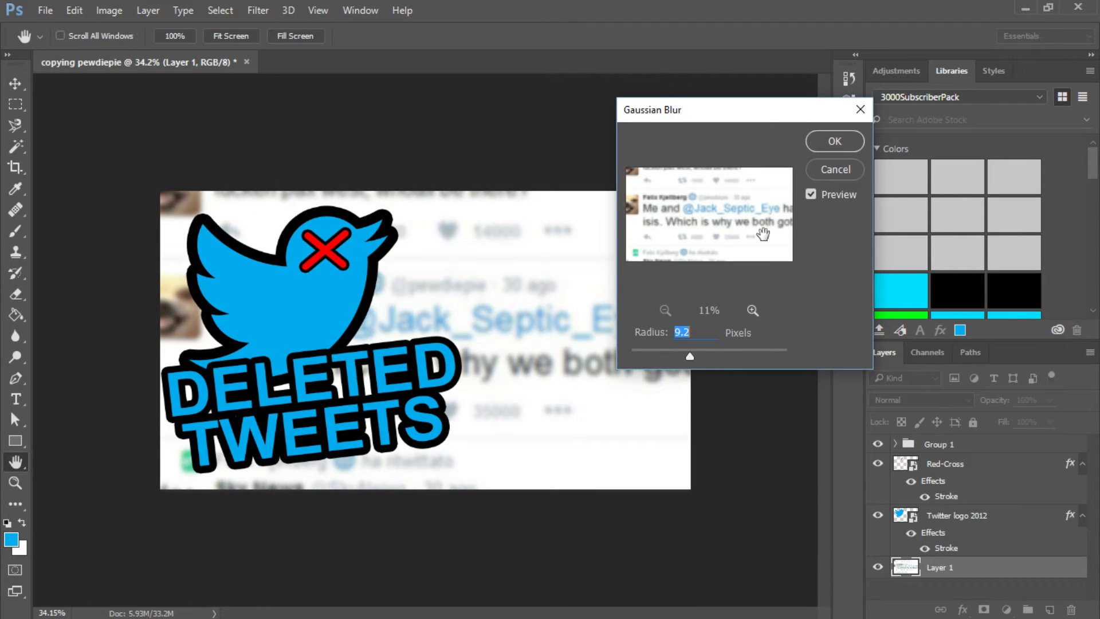
pyautogui.click(837, 140)
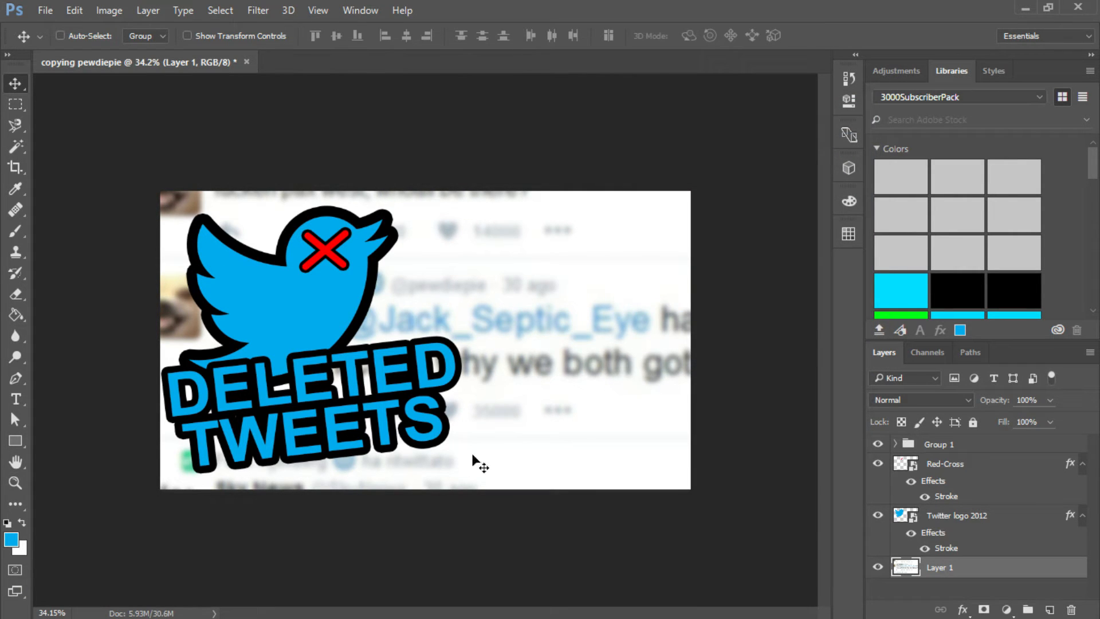
# - Compare the blurred background and overall layout with the thumbnail in Edge, then return to Photoshop
pyautogui.click(377, 605)
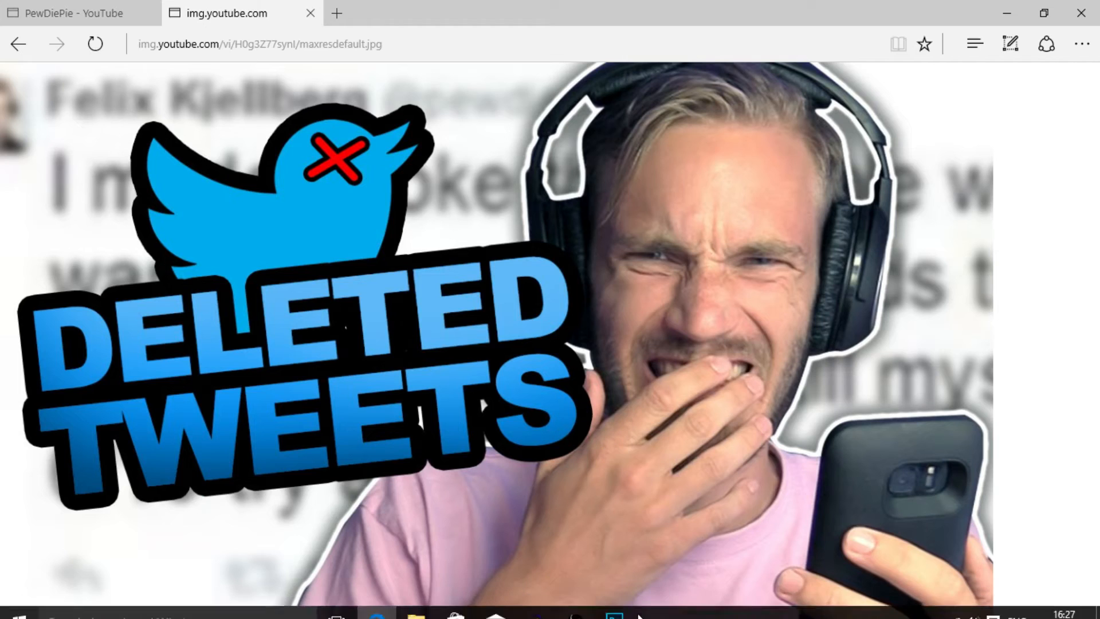
pyautogui.click(613, 608)
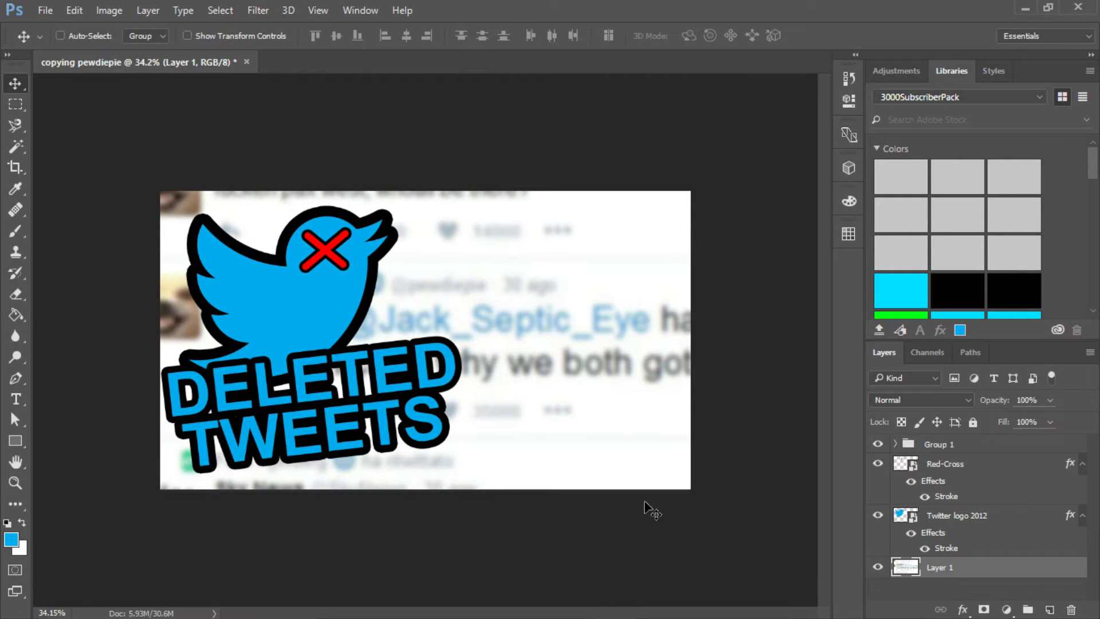
pyautogui.click(376, 607)
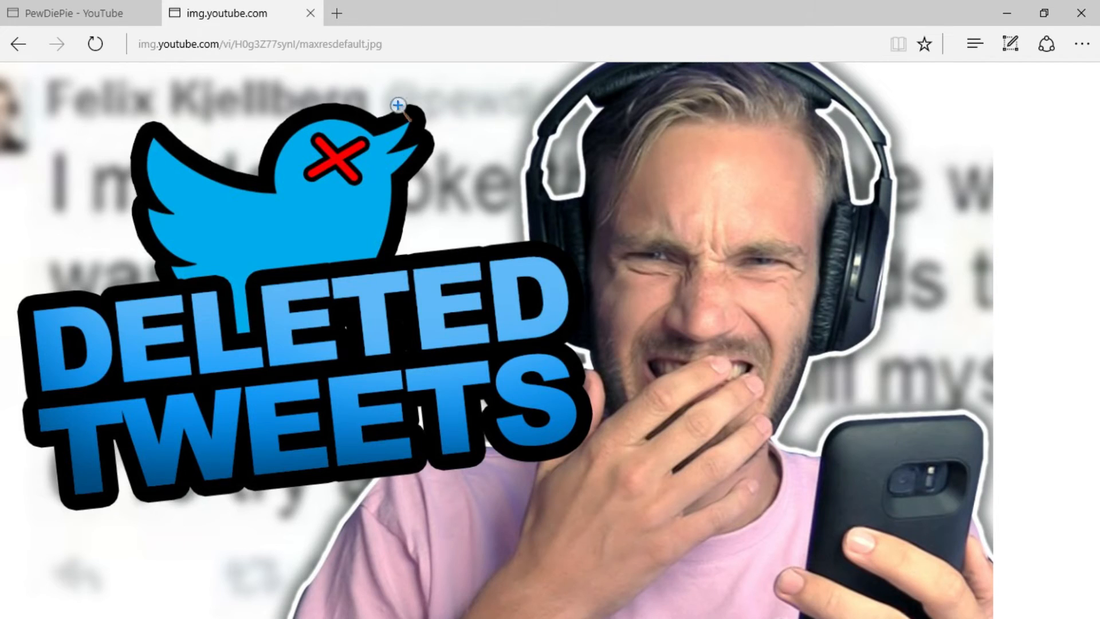
pyautogui.click(613, 610)
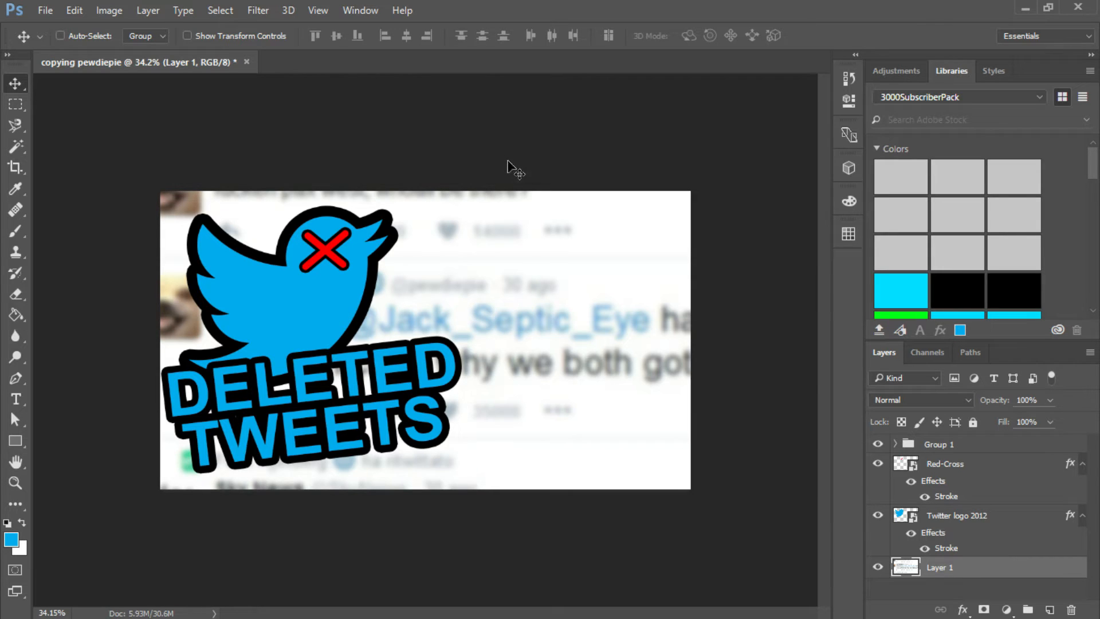
# - Place the picture WIN_20160920_16_29_17_Pro as an embedded object in the thumbnail document
pyautogui.click(43, 9)
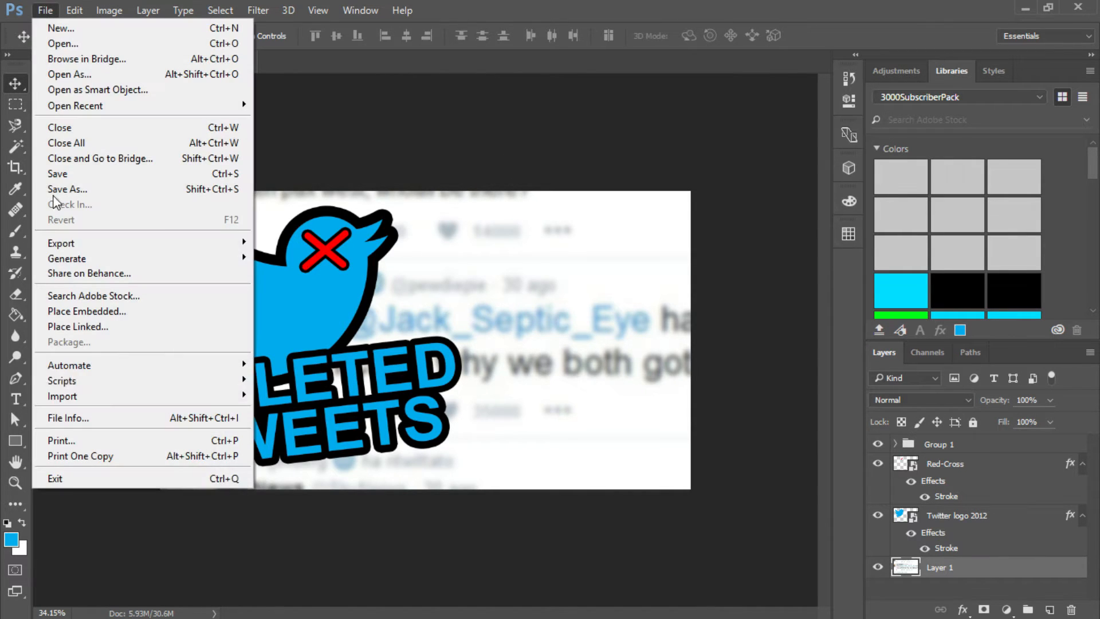
pyautogui.click(96, 317)
pyautogui.scroll(-1, 49, 218)
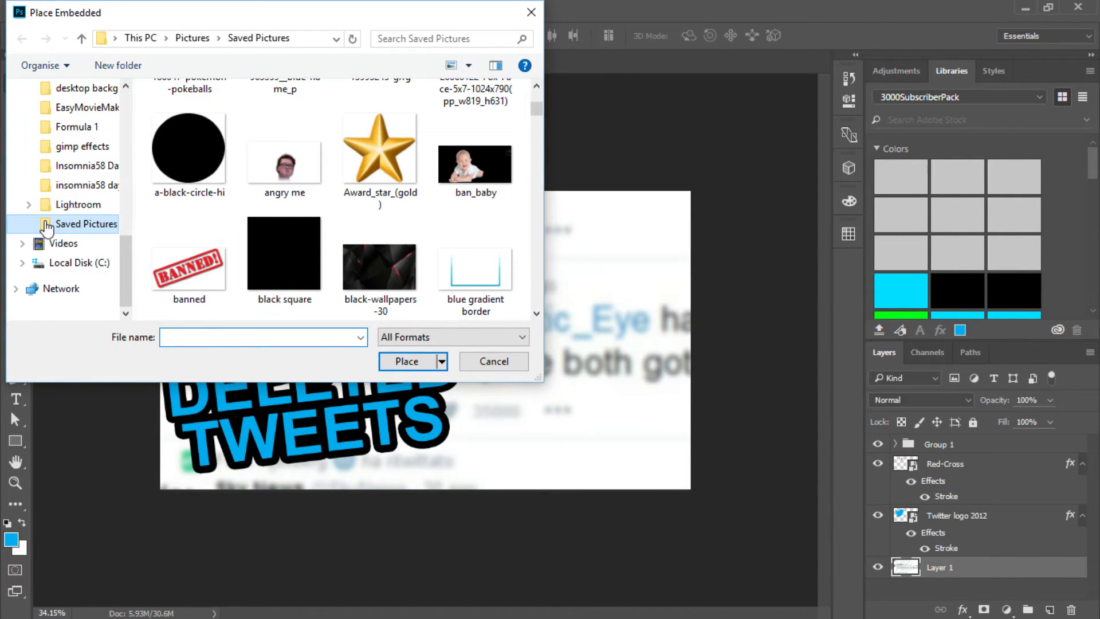
pyautogui.scroll(4, 46, 228)
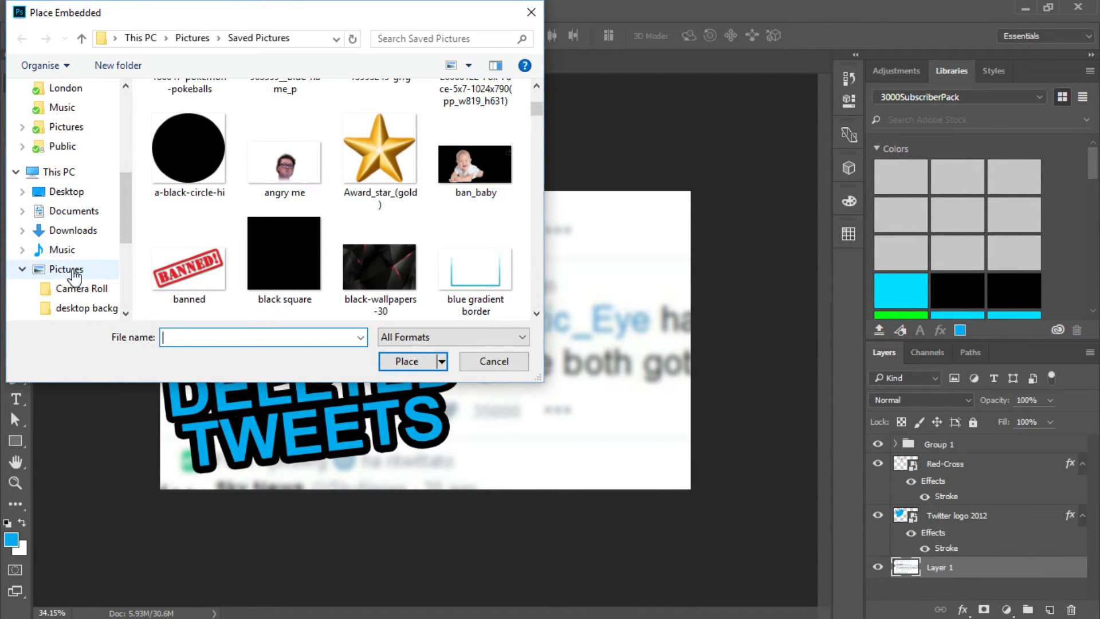
pyautogui.click(71, 270)
pyautogui.scroll(4, 68, 246)
pyautogui.scroll(-1, 68, 214)
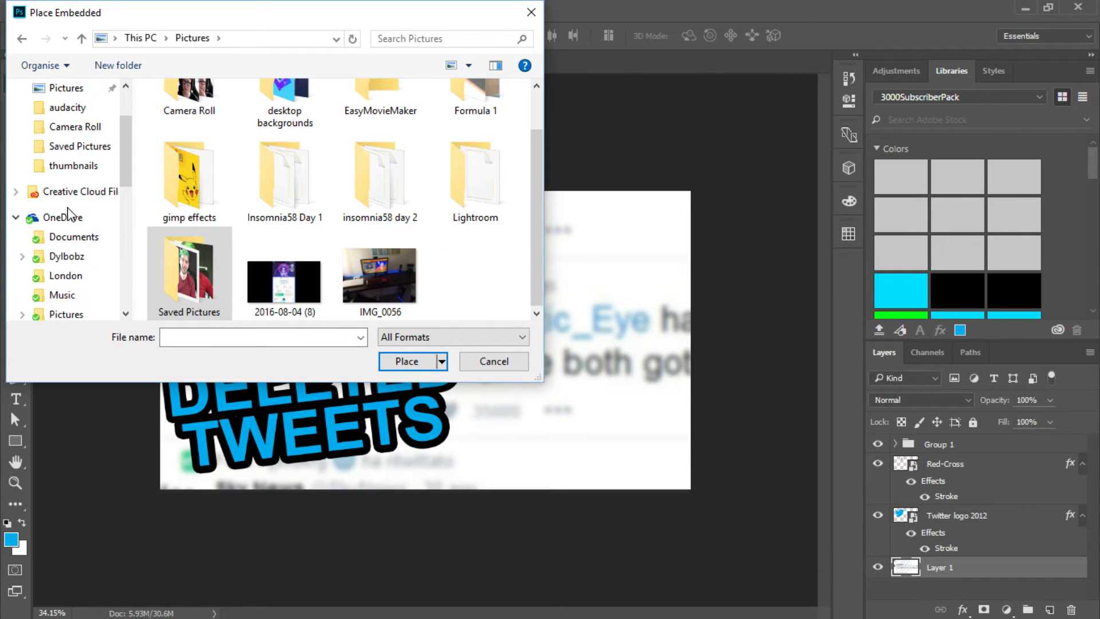
pyautogui.scroll(-1, 68, 217)
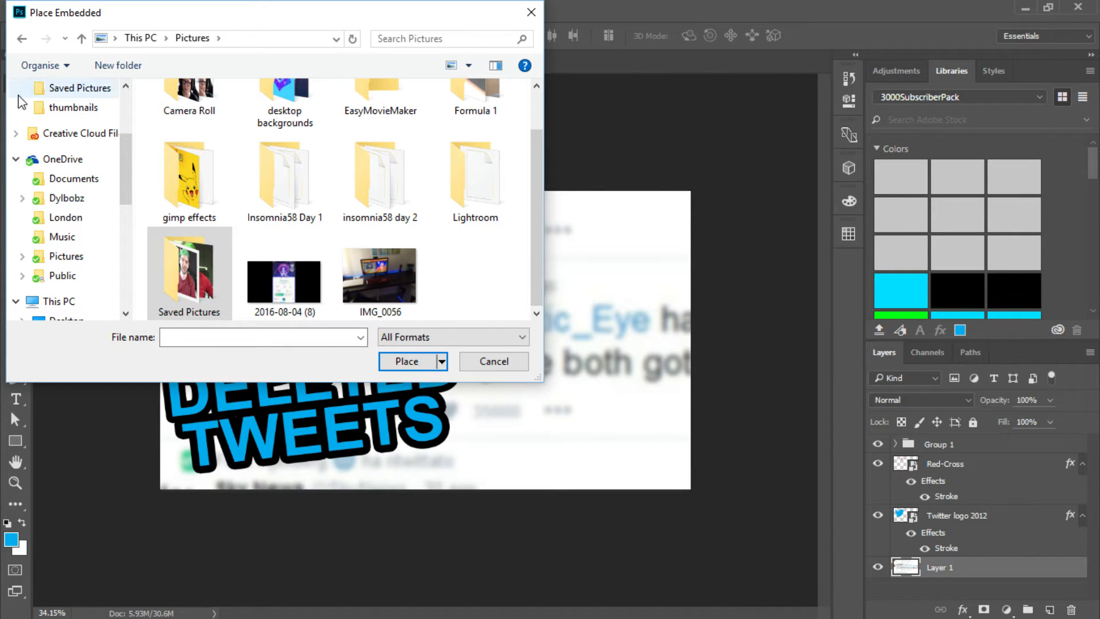
pyautogui.scroll(-1, 63, 269)
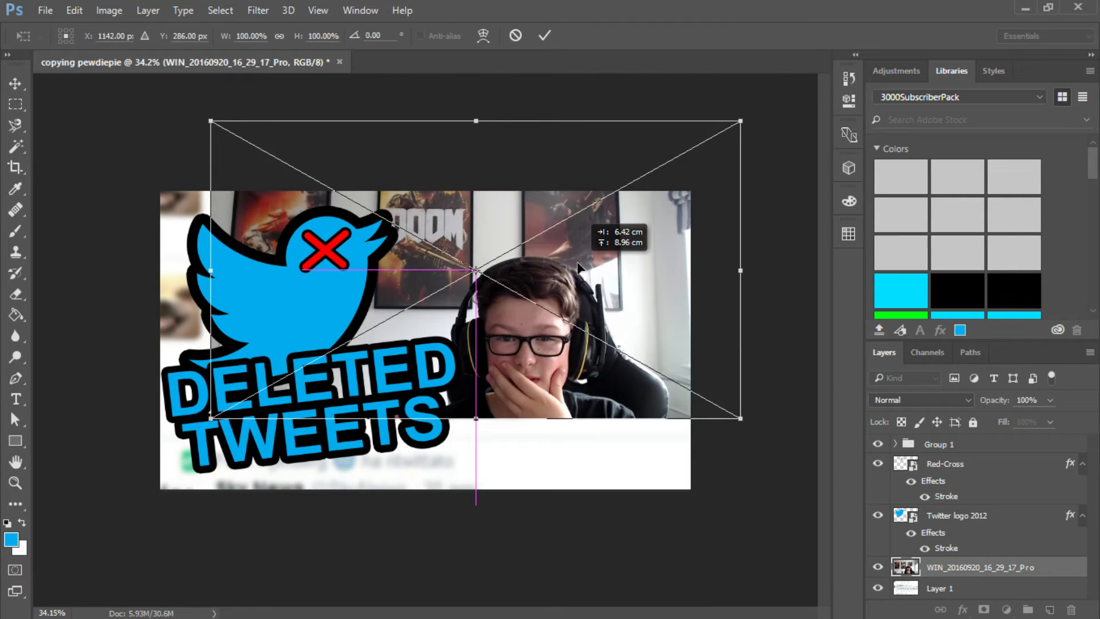
pyautogui.moveTo(582, 260); pyautogui.dragTo(551, 335)
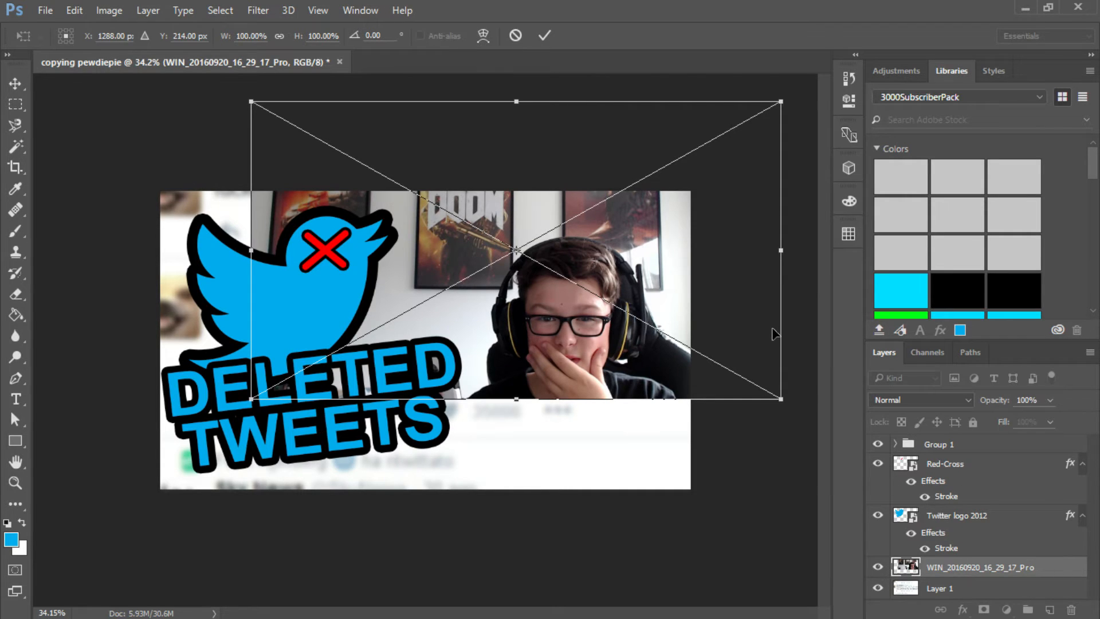
pyautogui.press('Return')
# - Bring the webcam photo layer above all others, shift the photo down and left, and check it against the reference thumbnail in Edge
pyautogui.moveTo(944, 568); pyautogui.dragTo(943, 440)
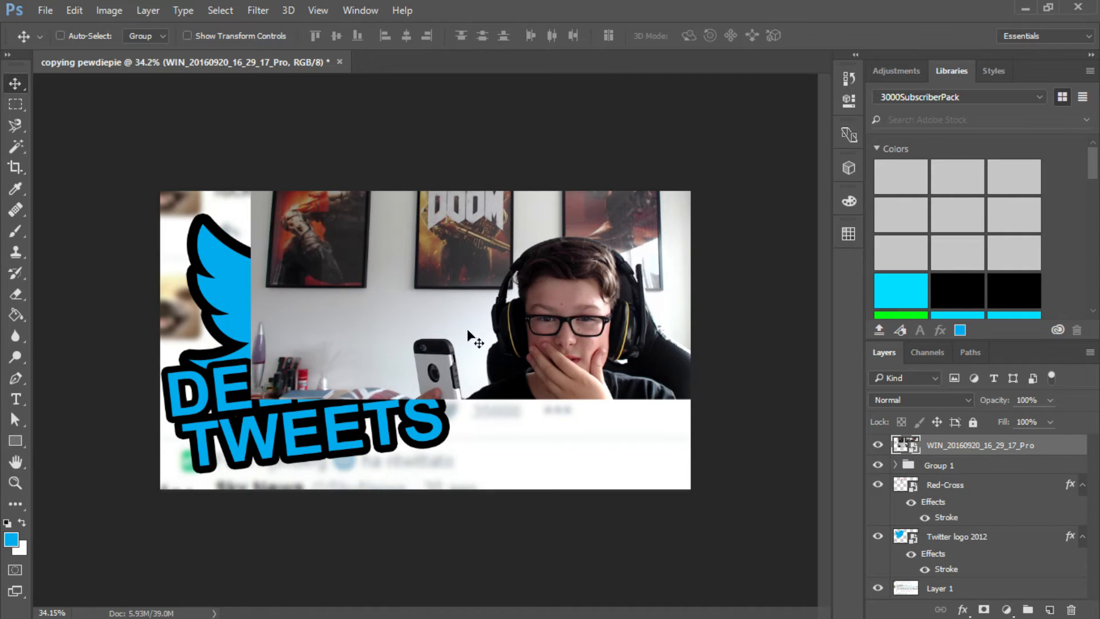
pyautogui.moveTo(466, 328); pyautogui.dragTo(426, 354)
pyautogui.click(375, 605)
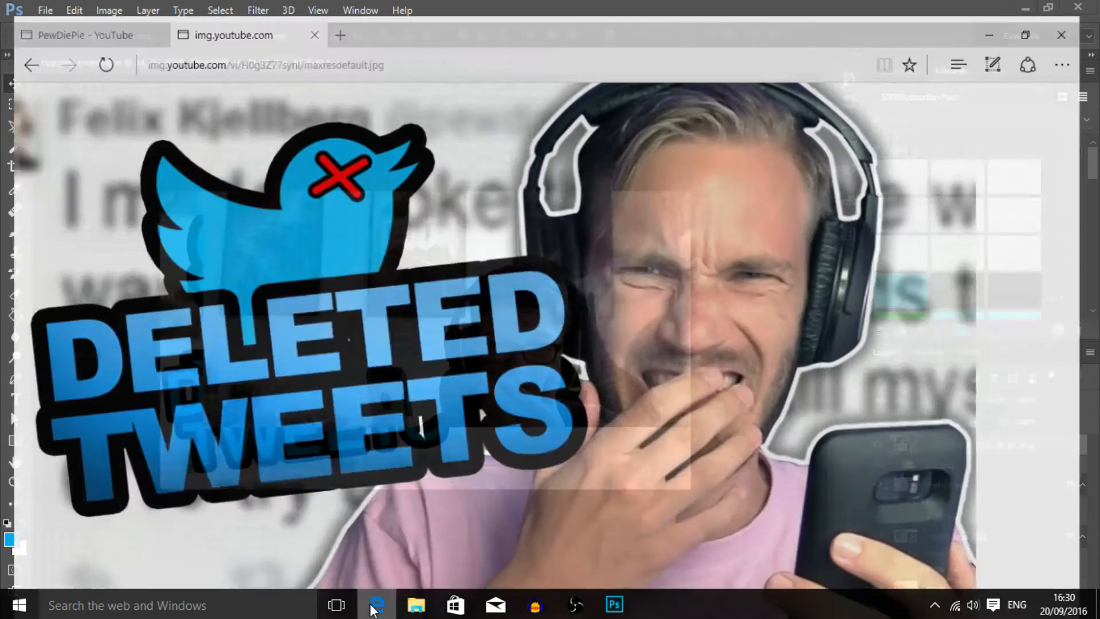
pyautogui.click(614, 604)
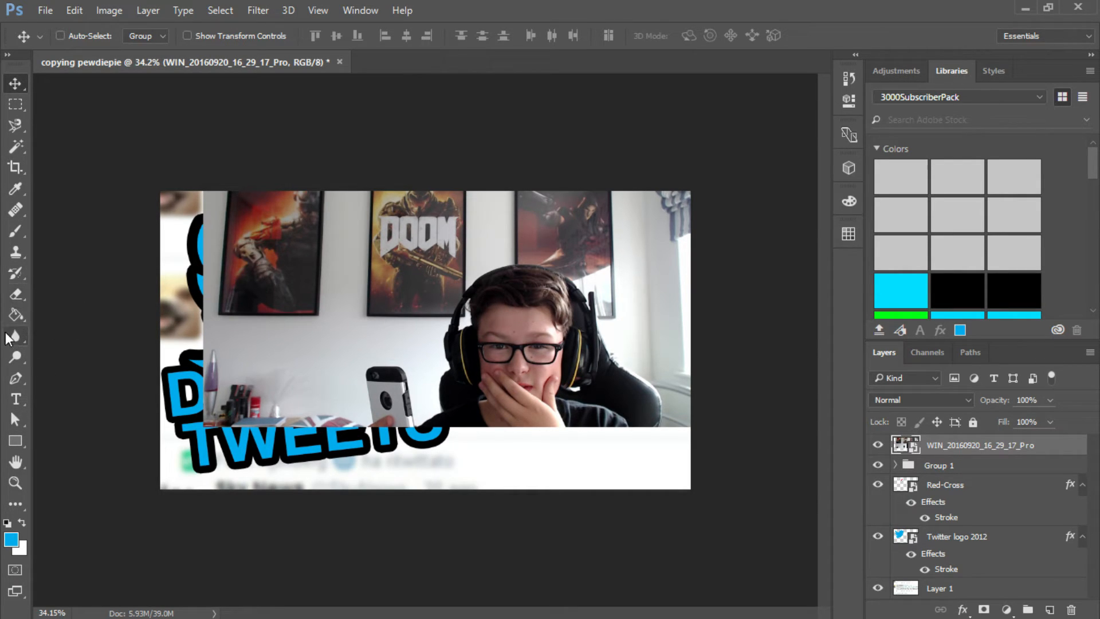
# - Rasterize the webcam photo layer for use with the Eraser and set the eraser size to 124 px
pyautogui.click(16, 294)
pyautogui.click(318, 292)
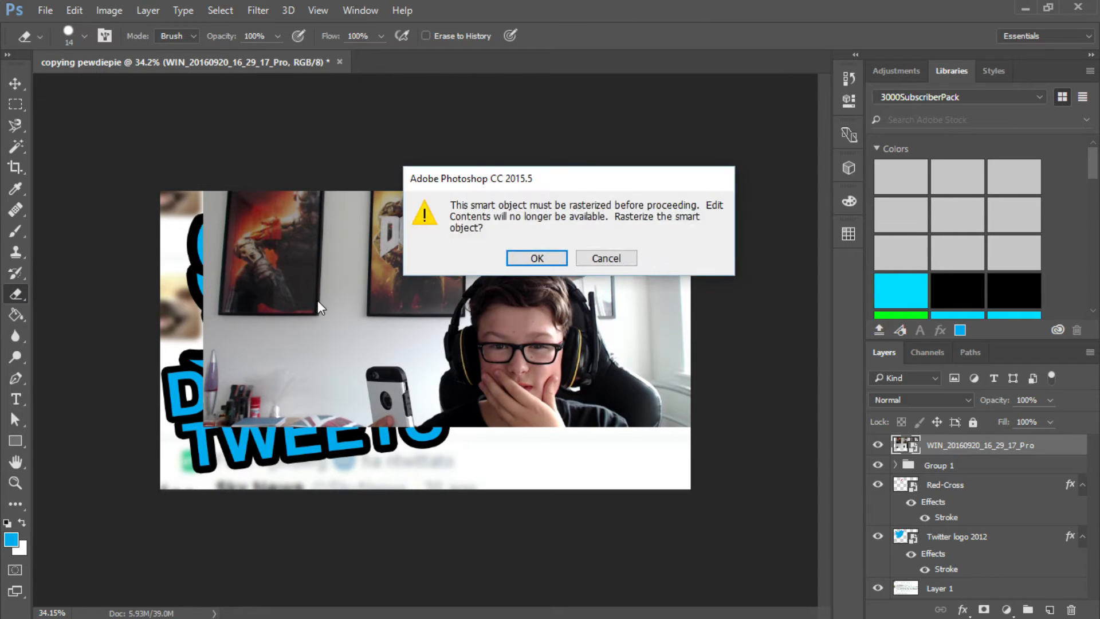
pyautogui.press('Return')
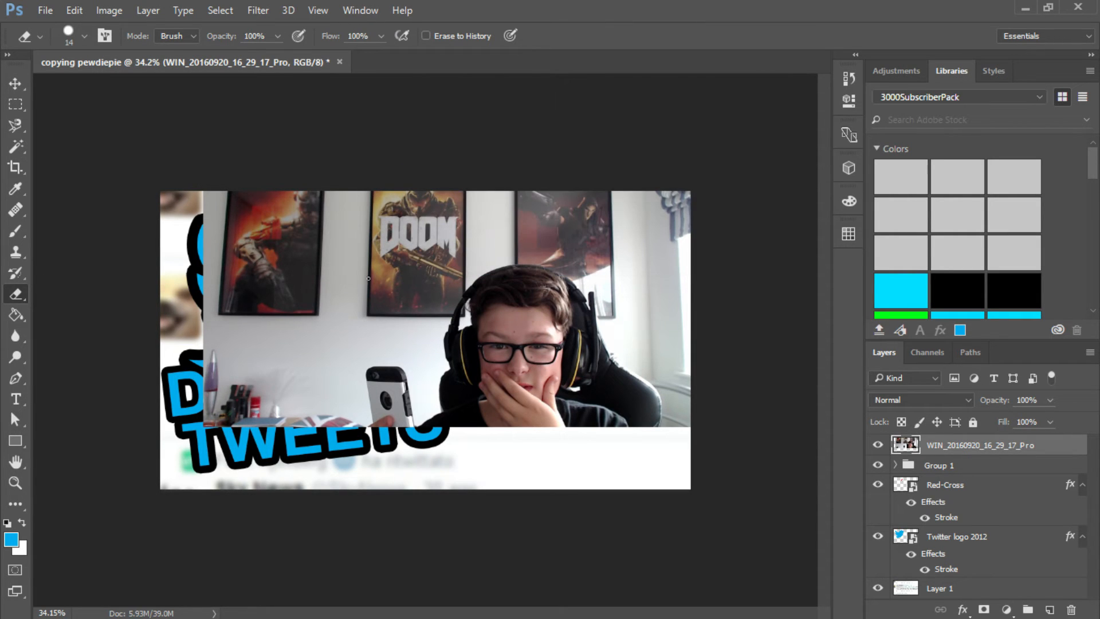
pyautogui.click(84, 37)
pyautogui.moveTo(96, 80); pyautogui.dragTo(148, 86)
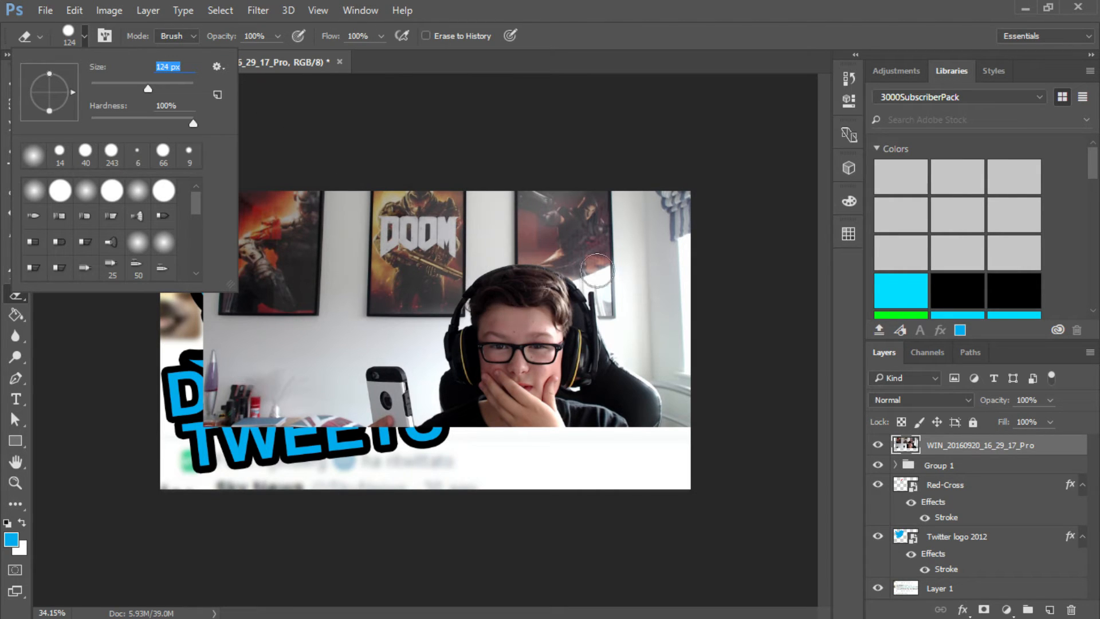
pyautogui.click(86, 32)
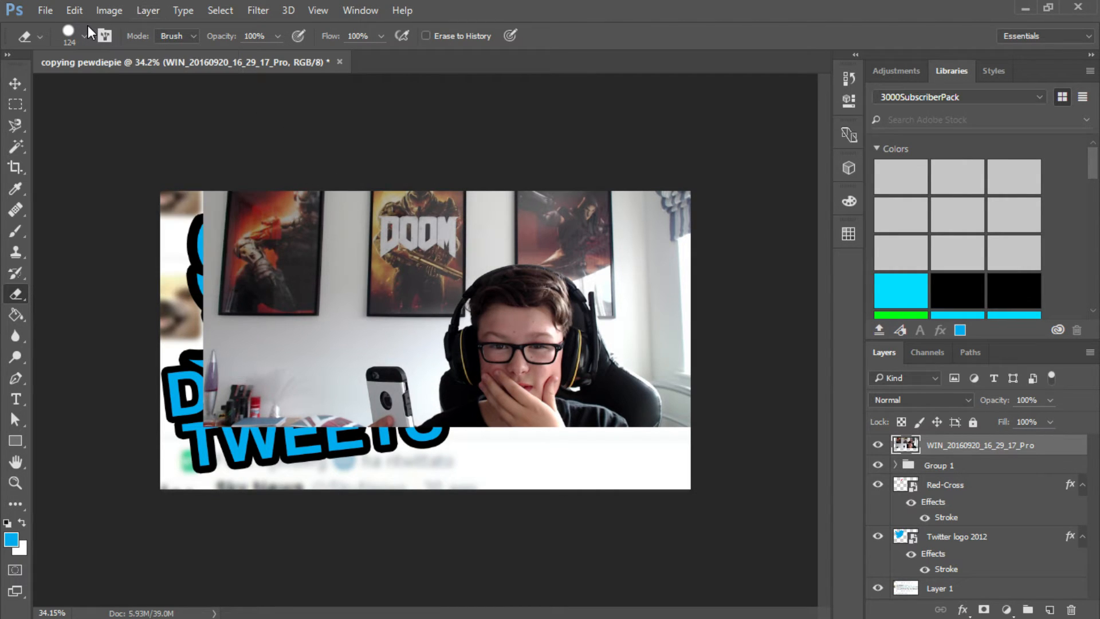
# - Roughly erase the posters, wall and window around the person and phone in the webcam photo
pyautogui.moveTo(172, 244); pyautogui.dragTo(206, 265)
pyautogui.moveTo(195, 335)
pyautogui.mouseDown()
pyautogui.moveTo(205, 308)
pyautogui.moveTo(208, 377)
pyautogui.moveTo(210, 329)
pyautogui.moveTo(188, 379)
pyautogui.moveTo(213, 413)
pyautogui.moveTo(216, 443)
pyautogui.moveTo(260, 424)
pyautogui.moveTo(265, 466)
pyautogui.moveTo(284, 421)
pyautogui.moveTo(346, 442)
pyautogui.moveTo(315, 174)
pyautogui.moveTo(326, 239)
pyautogui.moveTo(347, 264)
pyautogui.moveTo(269, 196)
pyautogui.moveTo(333, 204)
pyautogui.moveTo(408, 194)
pyautogui.moveTo(446, 175)
pyautogui.moveTo(558, 187)
pyautogui.moveTo(613, 216)
pyautogui.moveTo(645, 184)
pyautogui.moveTo(524, 184)
pyautogui.moveTo(612, 215)
pyautogui.moveTo(638, 204)
pyautogui.moveTo(662, 239)
pyautogui.moveTo(683, 247)
pyautogui.moveTo(693, 271)
pyautogui.moveTo(680, 294)
pyautogui.moveTo(645, 305)
pyautogui.moveTo(619, 268)
pyautogui.moveTo(628, 292)
pyautogui.moveTo(618, 287)
pyautogui.moveTo(645, 371)
pyautogui.moveTo(689, 399)
pyautogui.moveTo(681, 331)
pyautogui.mouseUp()
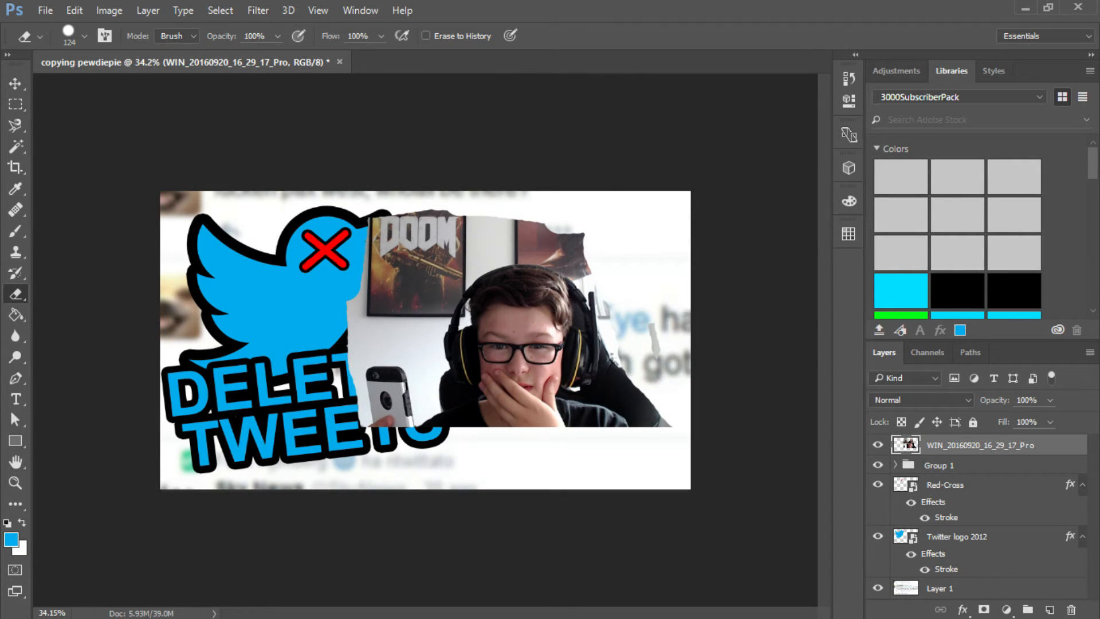
pyautogui.click(16, 124)
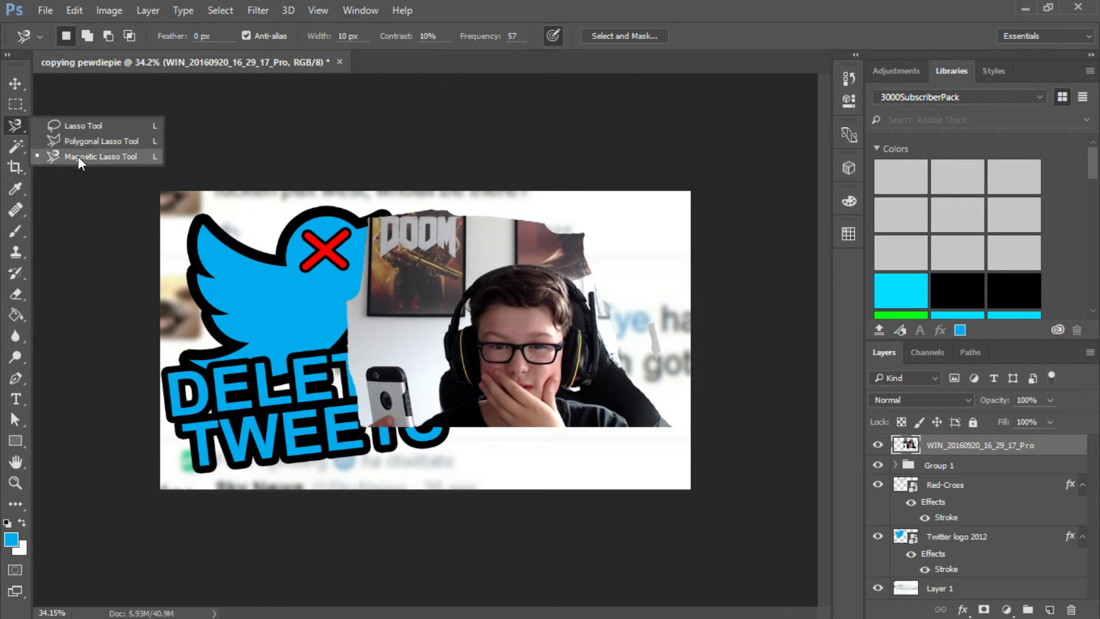
pyautogui.click(16, 124)
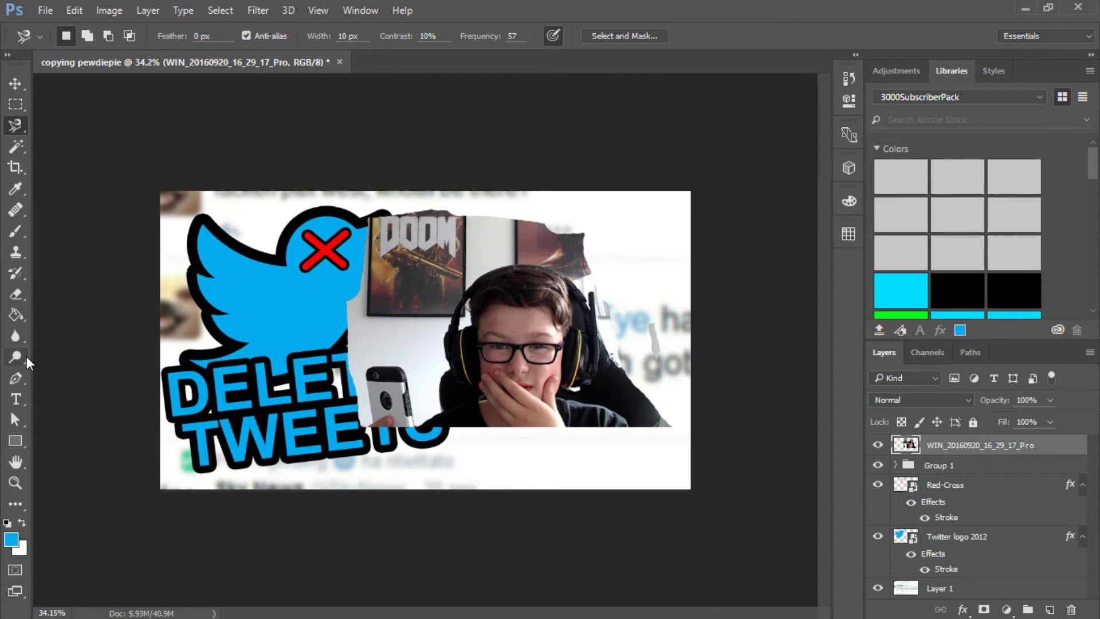
pyautogui.click(16, 294)
pyautogui.moveTo(407, 222)
pyautogui.mouseDown()
pyautogui.moveTo(352, 261)
pyautogui.moveTo(344, 254)
pyautogui.moveTo(370, 265)
pyautogui.moveTo(418, 242)
pyautogui.moveTo(430, 296)
pyautogui.mouseUp()
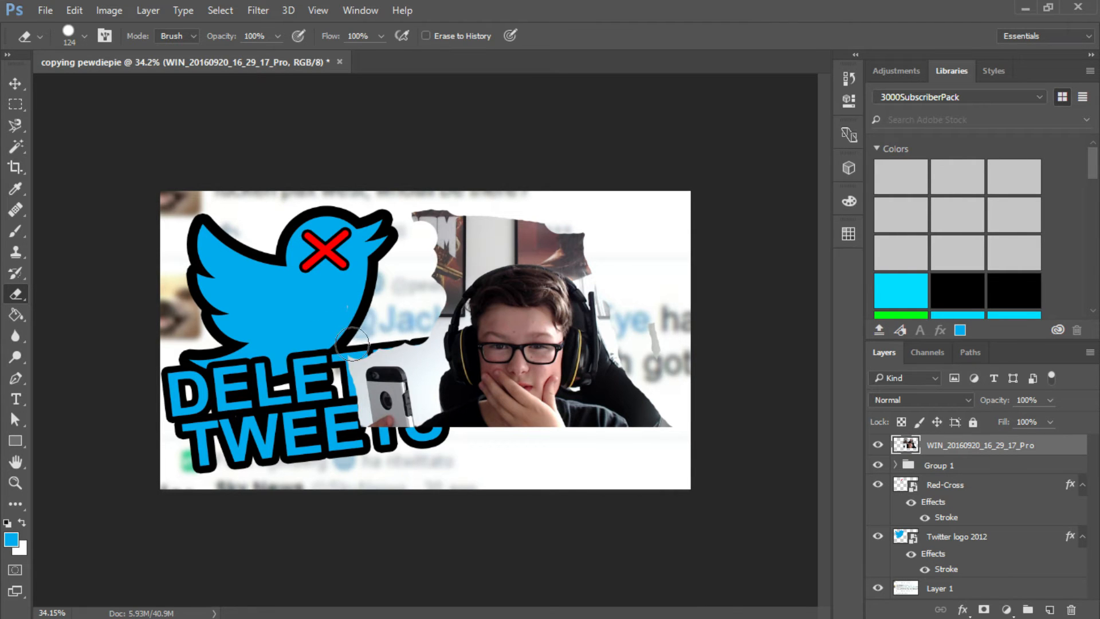
pyautogui.scroll(10, 406, 384)
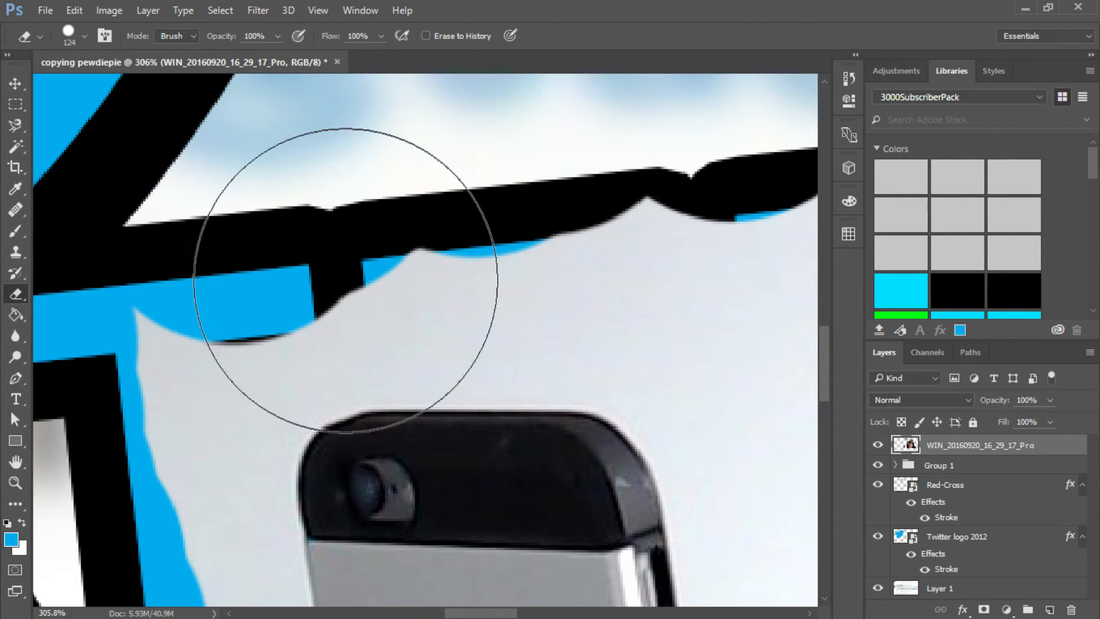
pyautogui.moveTo(345, 280)
pyautogui.mouseDown()
pyautogui.moveTo(325, 219)
pyautogui.moveTo(466, 222)
pyautogui.mouseUp()
pyautogui.scroll(-10, 608, 201)
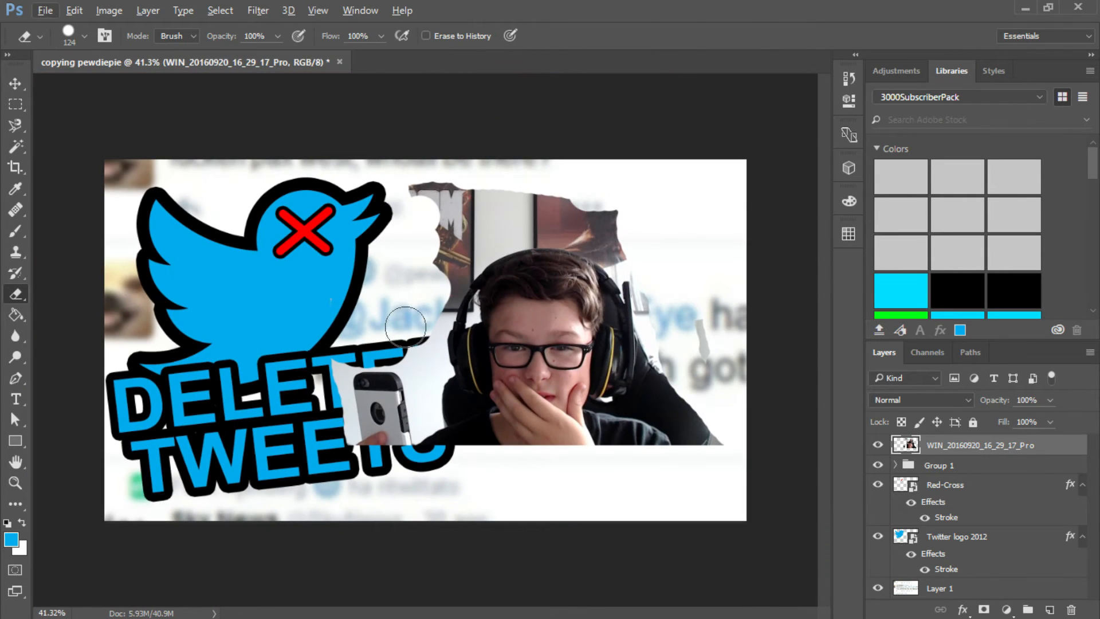
pyautogui.moveTo(406, 326); pyautogui.dragTo(421, 357)
pyautogui.moveTo(425, 315)
pyautogui.mouseDown()
pyautogui.moveTo(493, 200)
pyautogui.moveTo(442, 203)
pyautogui.moveTo(427, 177)
pyautogui.moveTo(535, 203)
pyautogui.moveTo(473, 220)
pyautogui.moveTo(456, 241)
pyautogui.moveTo(581, 208)
pyautogui.moveTo(631, 212)
pyautogui.moveTo(524, 216)
pyautogui.moveTo(615, 234)
pyautogui.moveTo(652, 259)
pyautogui.moveTo(707, 349)
pyautogui.moveTo(707, 467)
pyautogui.moveTo(703, 414)
pyautogui.moveTo(657, 386)
pyautogui.mouseUp()
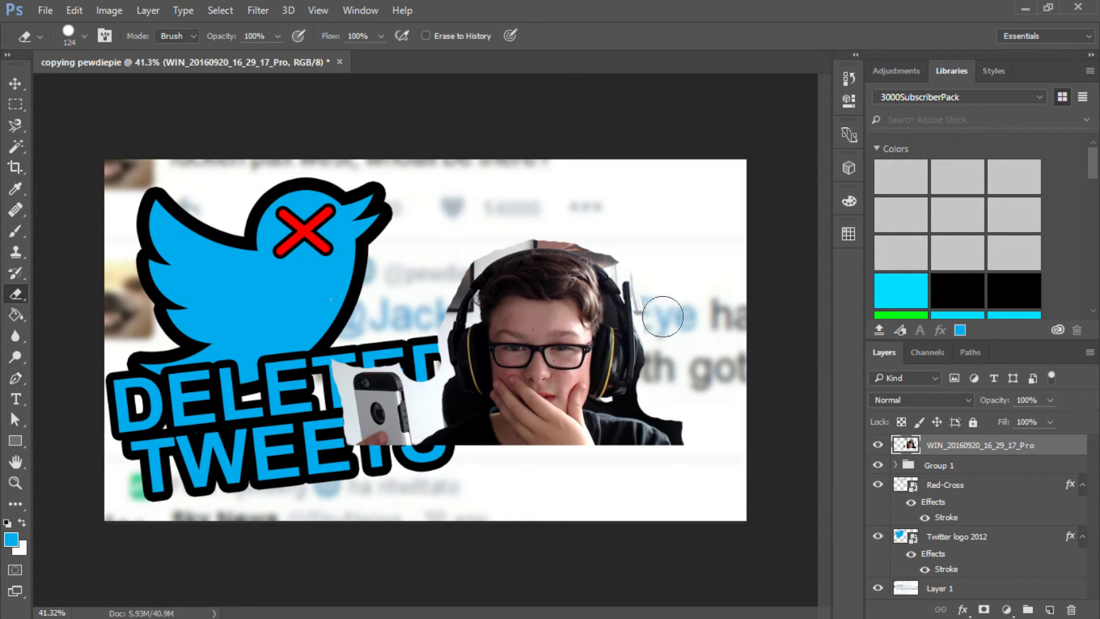
pyautogui.moveTo(652, 273)
pyautogui.mouseDown()
pyautogui.moveTo(635, 242)
pyautogui.moveTo(501, 235)
pyautogui.mouseUp()
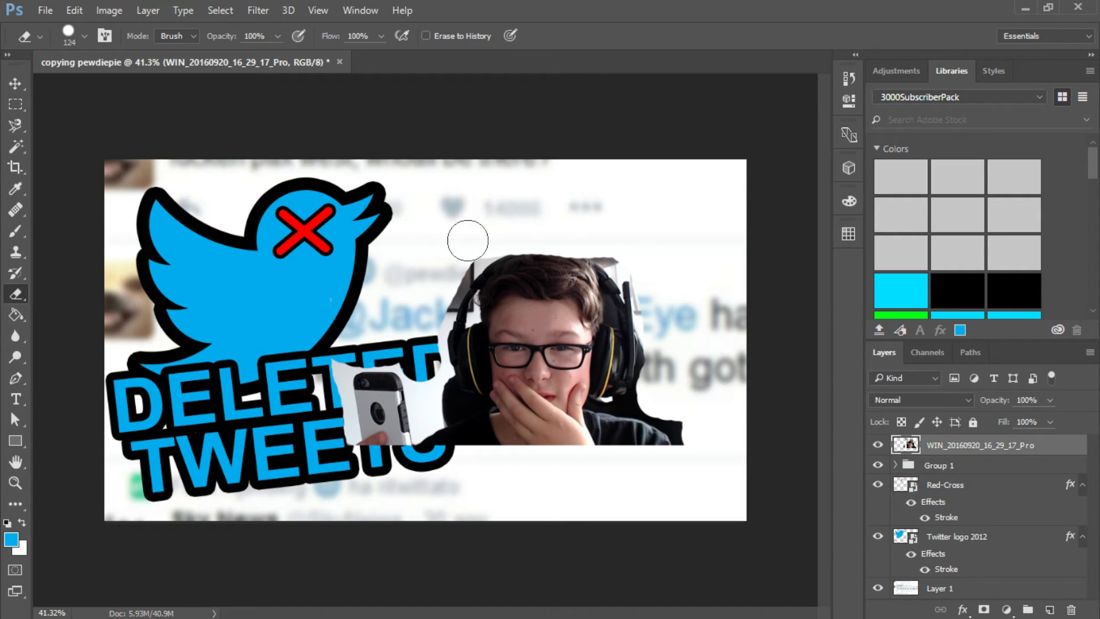
pyautogui.hotkey('ctrl', 'z')
# - Erase the posters above the head, the wall between phone and headphones, and the outer part of the chair
pyautogui.moveTo(628, 222)
pyautogui.mouseDown()
pyautogui.moveTo(431, 222)
pyautogui.moveTo(556, 195)
pyautogui.moveTo(427, 191)
pyautogui.moveTo(448, 265)
pyautogui.moveTo(491, 226)
pyautogui.mouseUp()
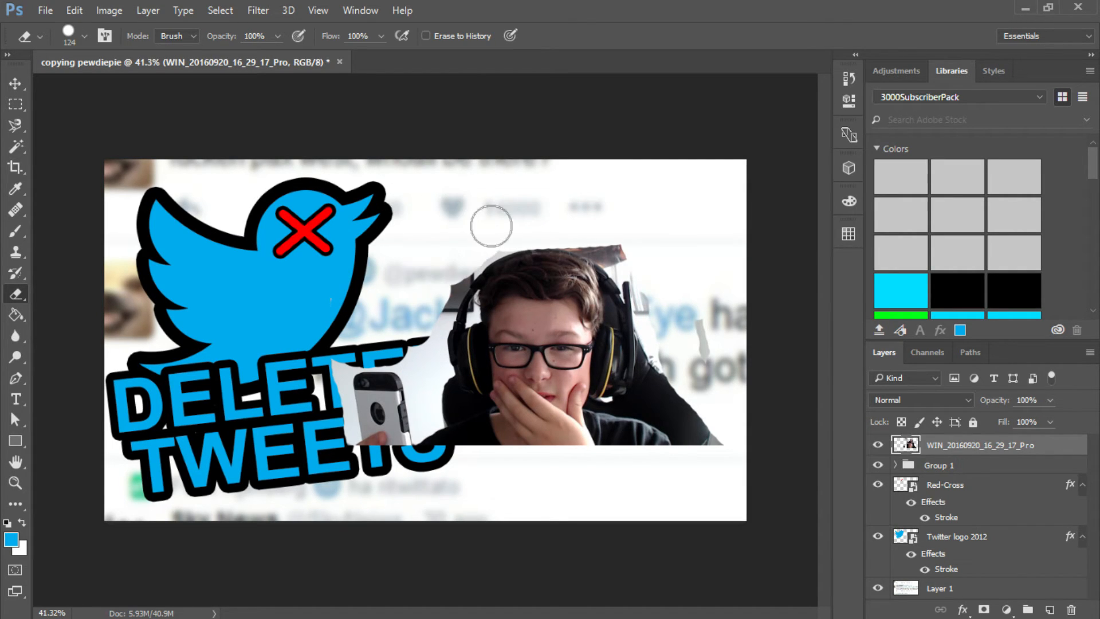
pyautogui.moveTo(419, 327); pyautogui.dragTo(432, 395)
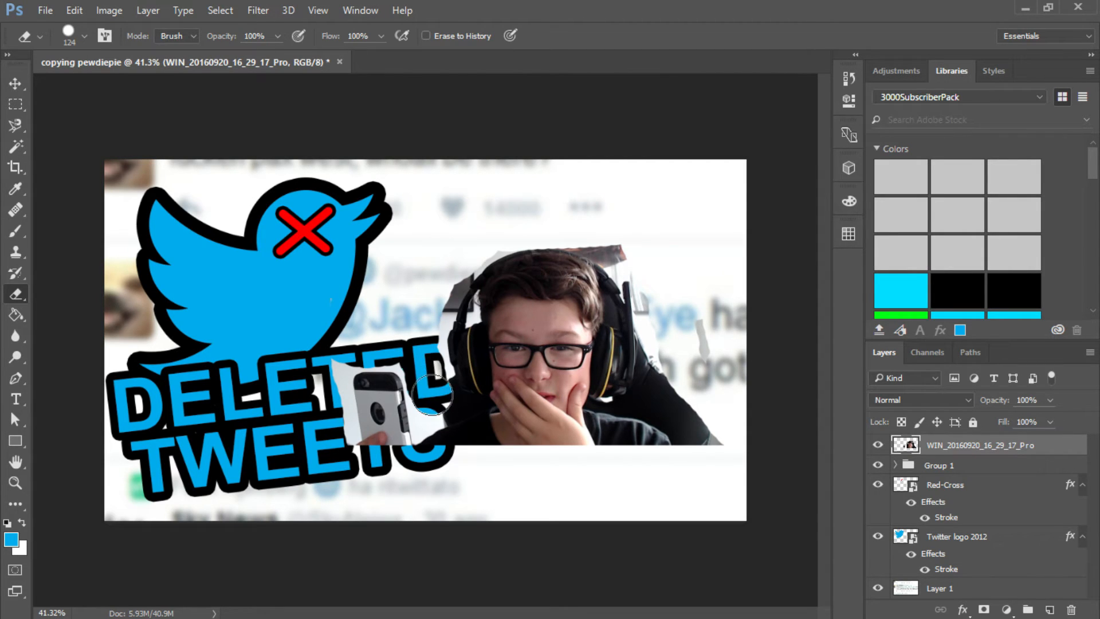
pyautogui.hotkey('ctrl', 'z')
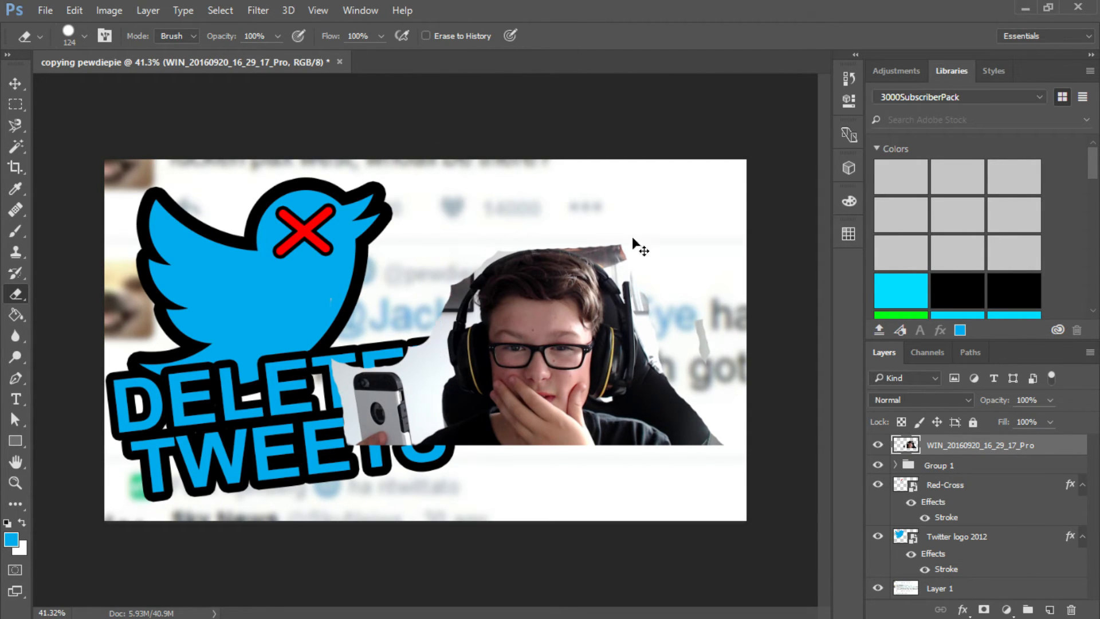
pyautogui.hotkey('ctrl', 'z')
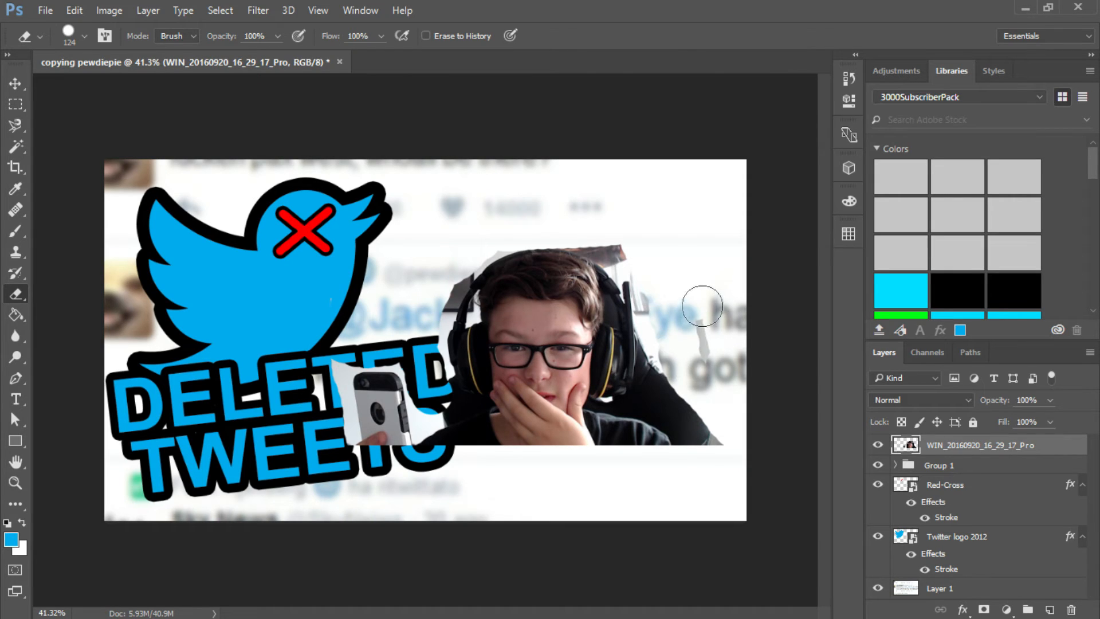
pyautogui.moveTo(702, 306)
pyautogui.mouseDown()
pyautogui.moveTo(692, 412)
pyautogui.moveTo(705, 343)
pyautogui.moveTo(699, 398)
pyautogui.moveTo(707, 431)
pyautogui.moveTo(720, 435)
pyautogui.moveTo(700, 439)
pyautogui.moveTo(669, 395)
pyautogui.mouseUp()
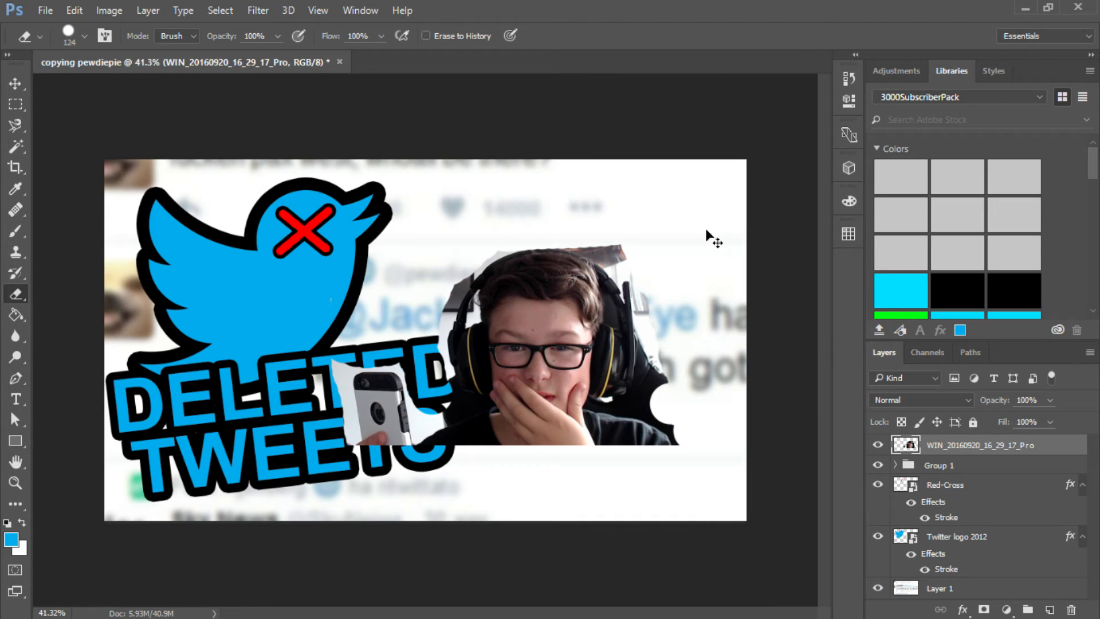
pyautogui.moveTo(671, 372)
pyautogui.mouseDown()
pyautogui.moveTo(665, 398)
pyautogui.moveTo(667, 346)
pyautogui.mouseUp()
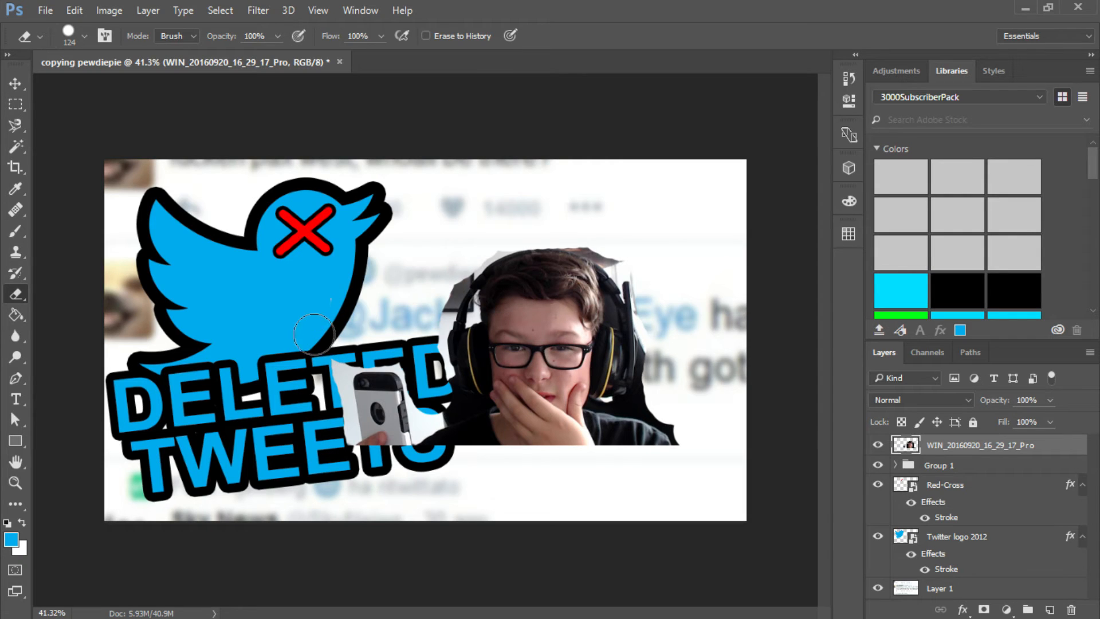
# - Trace the leftover wall around the headphones with the Magnetic Lasso, including the gap between headband and hair
pyautogui.click(12, 122)
pyautogui.scroll(14, 469, 313)
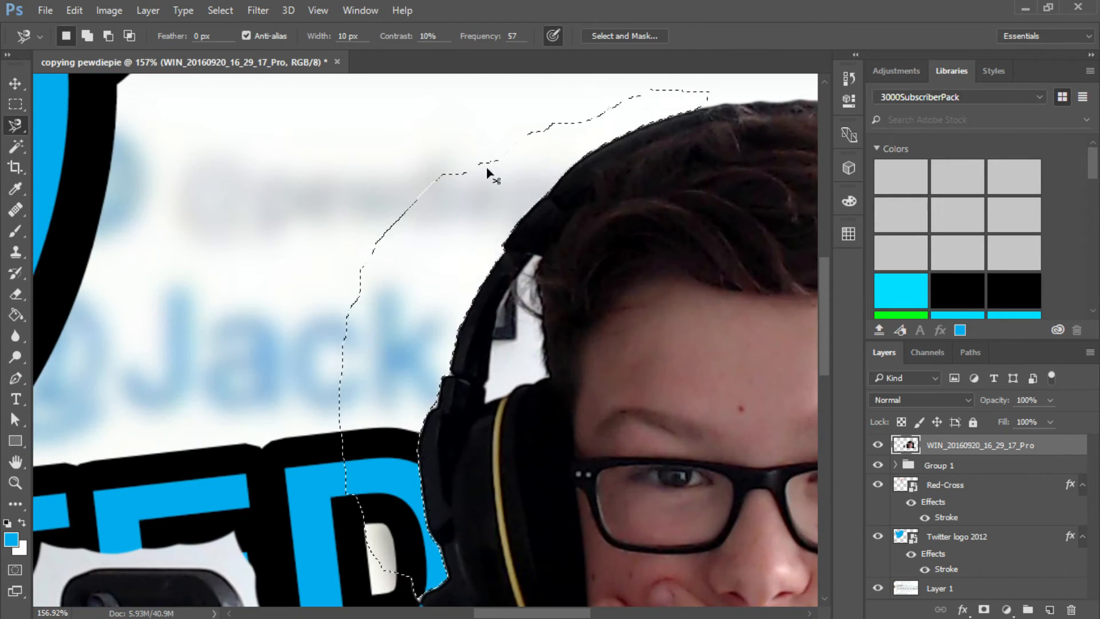
pyautogui.scroll(10, 494, 394)
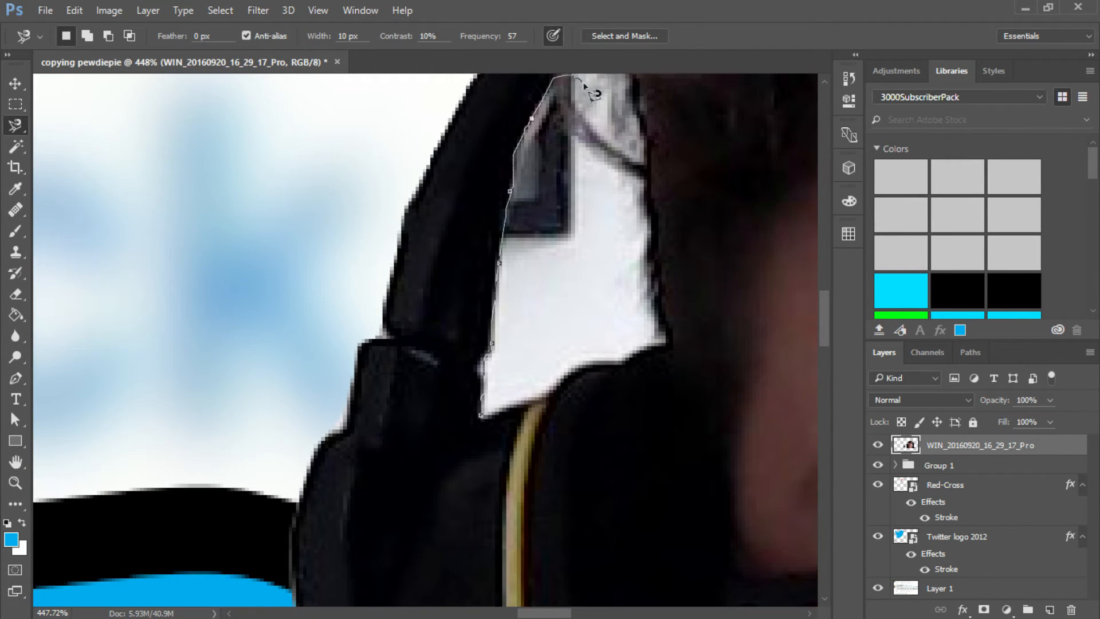
pyautogui.scroll(2, 573, 118)
pyautogui.scroll(3, 565, 118)
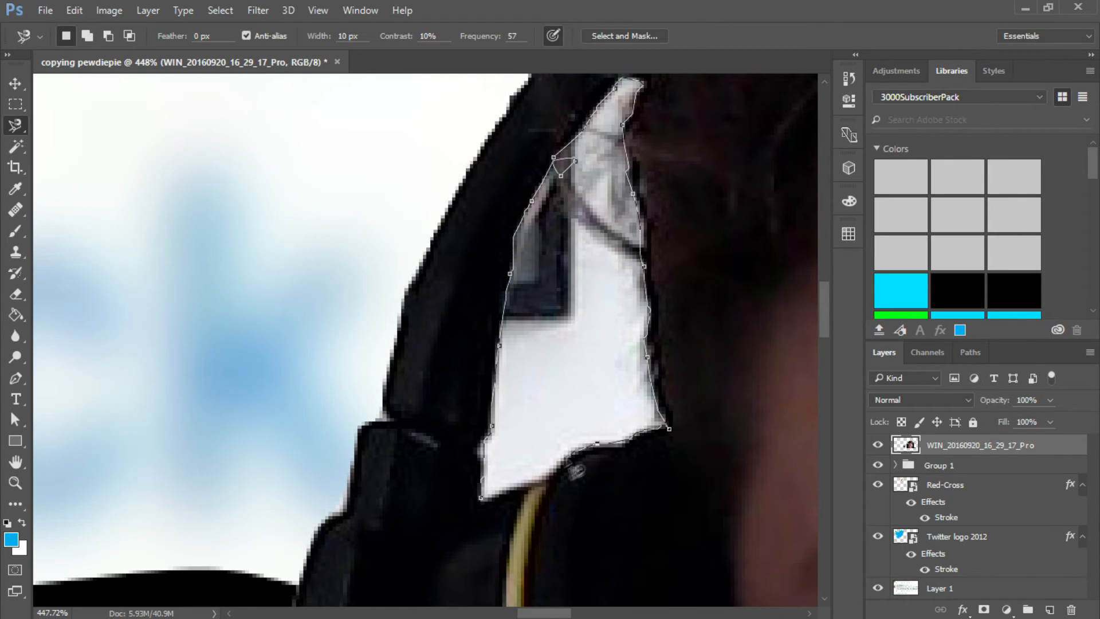
pyautogui.click(498, 510)
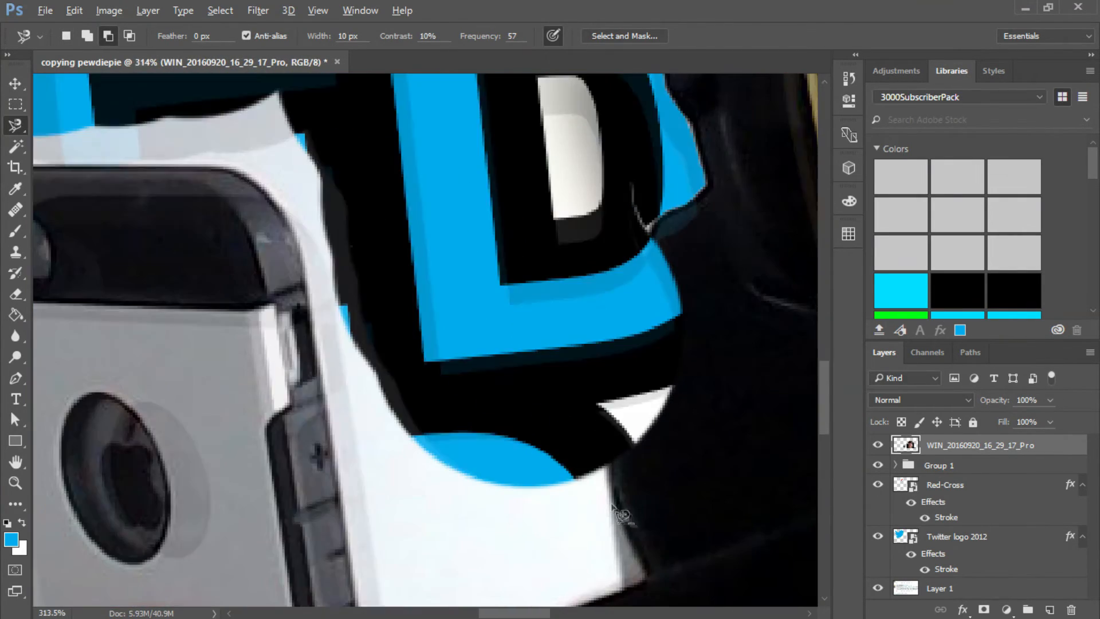
# - Outline the leftover wall around the phone with the Magnetic Lasso and delete it from the webcam photo
pyautogui.click(609, 453)
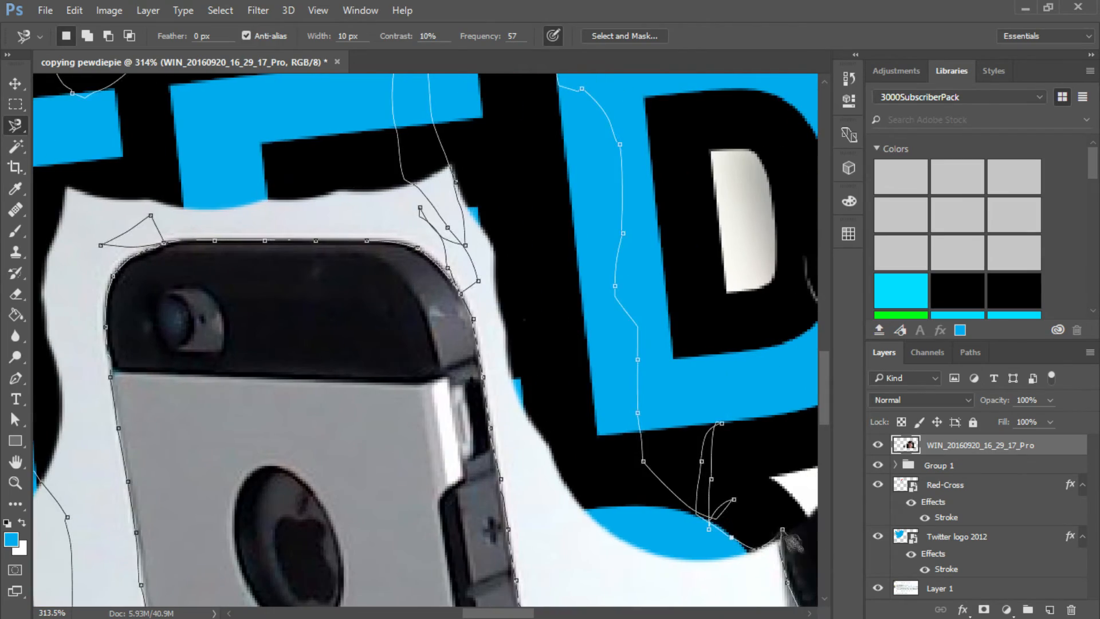
pyautogui.click(783, 531)
pyautogui.press('Delete')
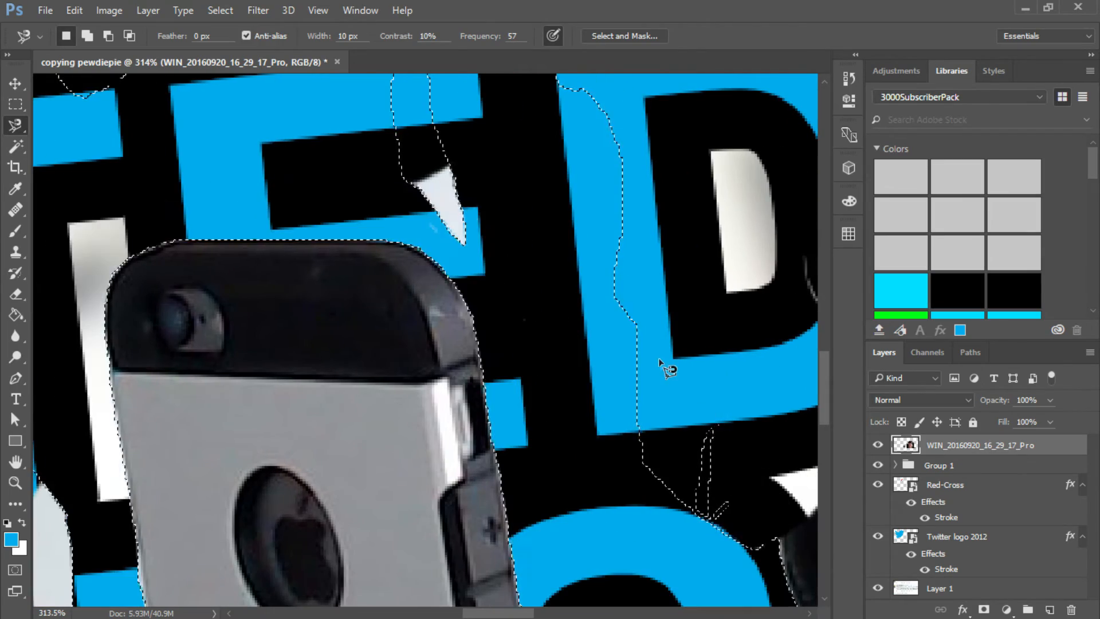
pyautogui.click(16, 294)
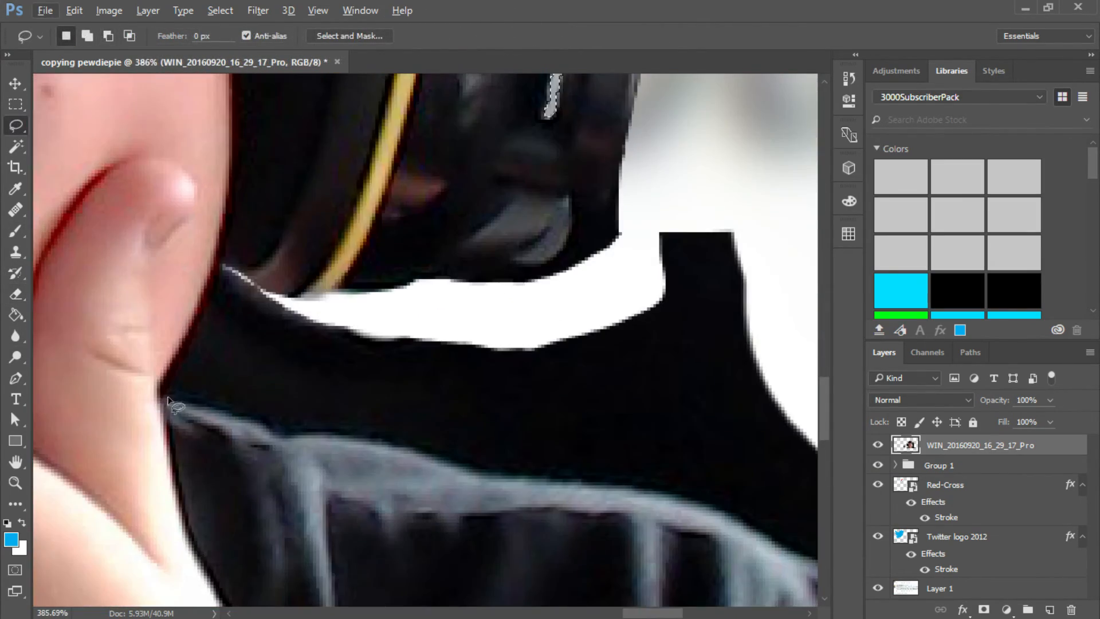
# - Lasso and delete the black chair area between the headphones, neck and shoulder in the webcam photo
pyautogui.moveTo(166, 398)
pyautogui.mouseDown()
pyautogui.moveTo(336, 412)
pyautogui.moveTo(801, 241)
pyautogui.moveTo(361, 315)
pyautogui.mouseUp()
pyautogui.moveTo(224, 267); pyautogui.dragTo(225, 269)
pyautogui.press('Delete')
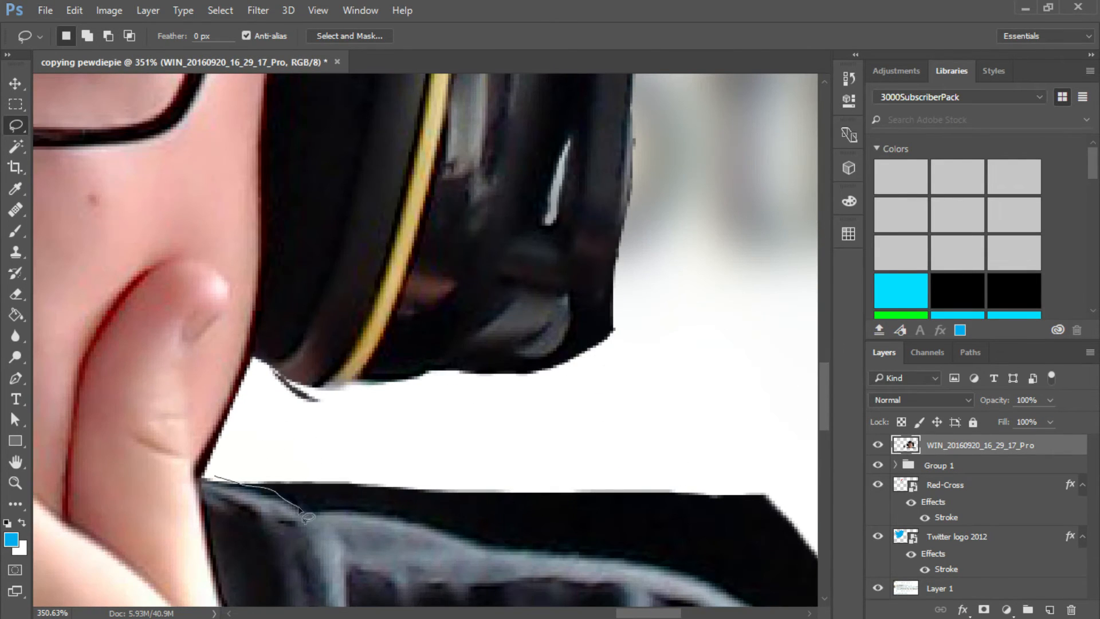
pyautogui.moveTo(730, 601)
pyautogui.mouseDown()
pyautogui.moveTo(241, 469)
pyautogui.moveTo(217, 476)
pyautogui.mouseUp()
pyautogui.press('Delete')
pyautogui.scroll(-10, 351, 417)
pyautogui.scroll(17, 498, 442)
pyautogui.hotkey('ctrl', 'd')
# - Remove the thin leftover sliver along the lower edge of the headphone ear cup
pyautogui.moveTo(349, 380)
pyautogui.mouseDown()
pyautogui.moveTo(472, 460)
pyautogui.moveTo(820, 461)
pyautogui.moveTo(355, 369)
pyautogui.mouseUp()
pyautogui.press('Delete')
pyautogui.scroll(-7, 378, 389)
pyautogui.scroll(9, 611, 535)
pyautogui.hotkey('ctrl', 'd')
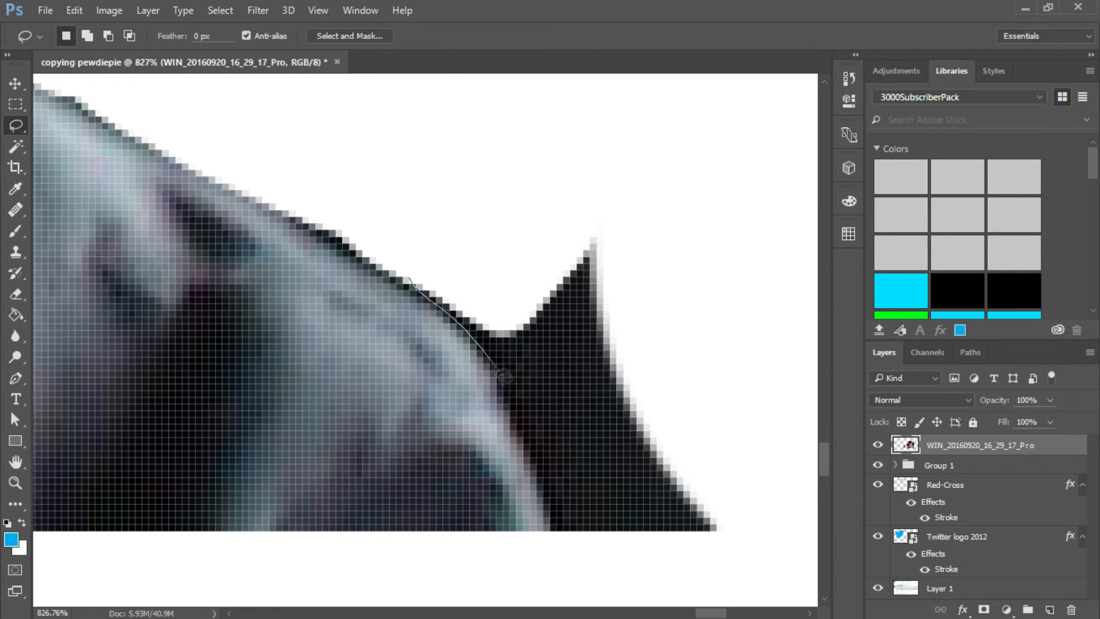
# - Lasso and delete the remaining pointed piece of black chair beside the edge of the shoulder
pyautogui.moveTo(494, 366)
pyautogui.mouseDown()
pyautogui.moveTo(615, 215)
pyautogui.moveTo(409, 281)
pyautogui.mouseUp()
pyautogui.press('Delete')
pyautogui.scroll(-2, 597, 300)
pyautogui.hotkey('ctrl', 'd')
pyautogui.moveTo(601, 272)
pyautogui.mouseDown()
pyautogui.moveTo(553, 230)
pyautogui.moveTo(563, 435)
pyautogui.mouseUp()
pyautogui.press('Delete')
pyautogui.scroll(-5, 560, 184)
pyautogui.scroll(6, 559, 215)
pyautogui.hotkey('ctrl', 'd')
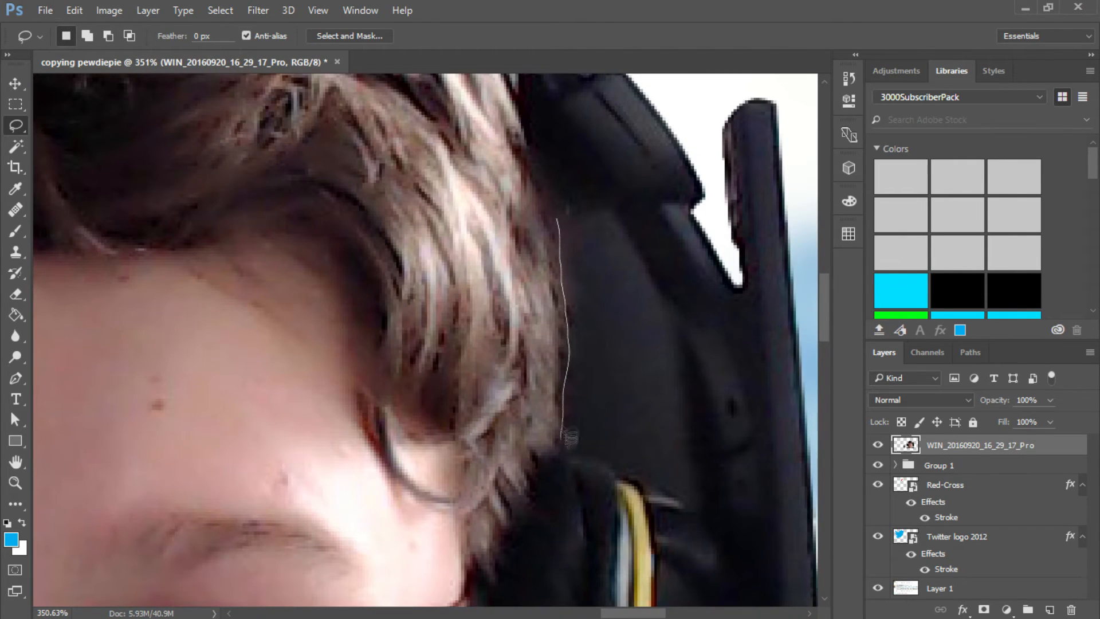
# - Lasso and delete the dark area enclosed between the hair and the headphone band
pyautogui.moveTo(690, 515)
pyautogui.mouseDown()
pyautogui.moveTo(681, 408)
pyautogui.moveTo(653, 266)
pyautogui.mouseUp()
pyautogui.moveTo(573, 228); pyautogui.dragTo(569, 223)
pyautogui.press('Delete')
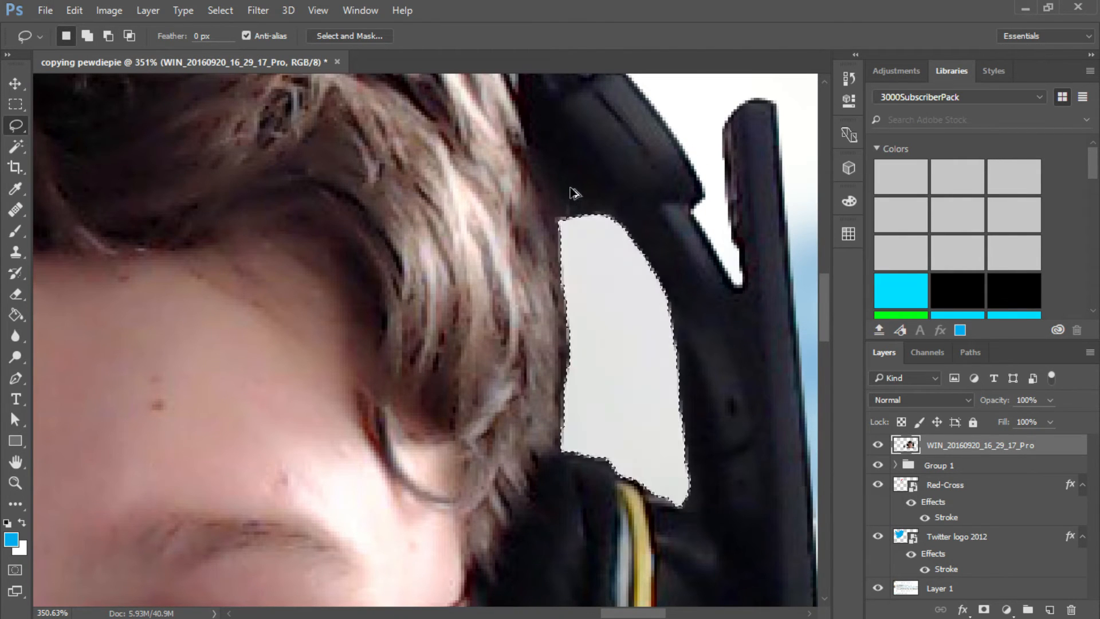
pyautogui.scroll(-5, 422, 332)
# - Move the webcam photo down to expose its leftover ceiling strip and enlarge the photo from its upper corner
pyautogui.press('v')
pyautogui.scroll(-1, 422, 332)
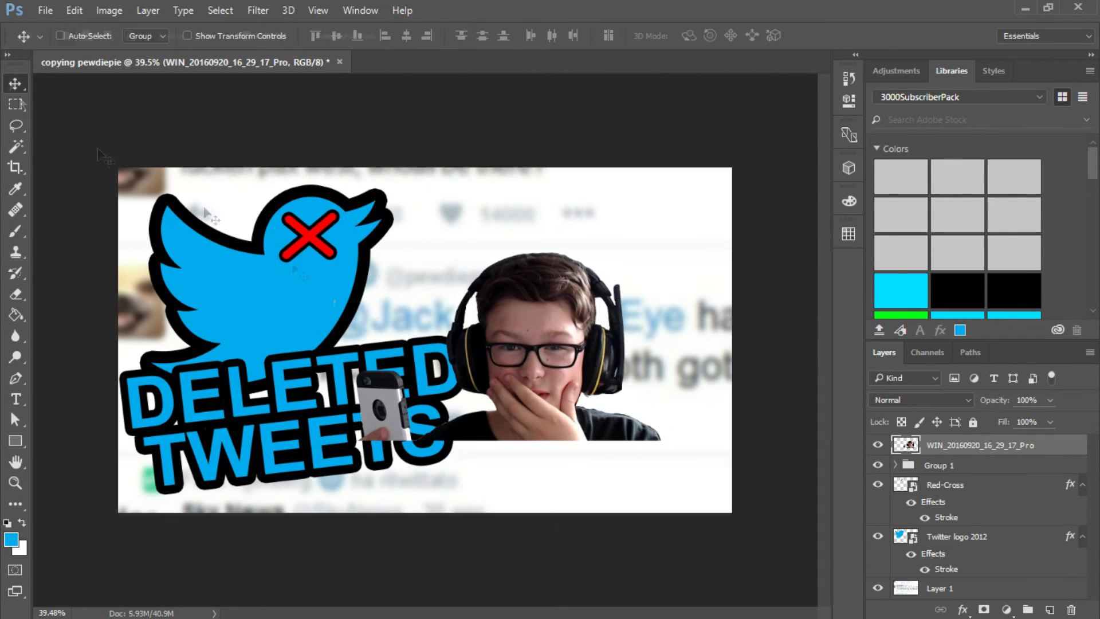
pyautogui.moveTo(530, 379)
pyautogui.mouseDown()
pyautogui.moveTo(559, 456)
pyautogui.moveTo(566, 441)
pyautogui.moveTo(578, 493)
pyautogui.moveTo(620, 501)
pyautogui.moveTo(554, 431)
pyautogui.moveTo(552, 466)
pyautogui.moveTo(350, 510)
pyautogui.moveTo(365, 404)
pyautogui.moveTo(343, 355)
pyautogui.moveTo(503, 555)
pyautogui.moveTo(584, 558)
pyautogui.mouseUp()
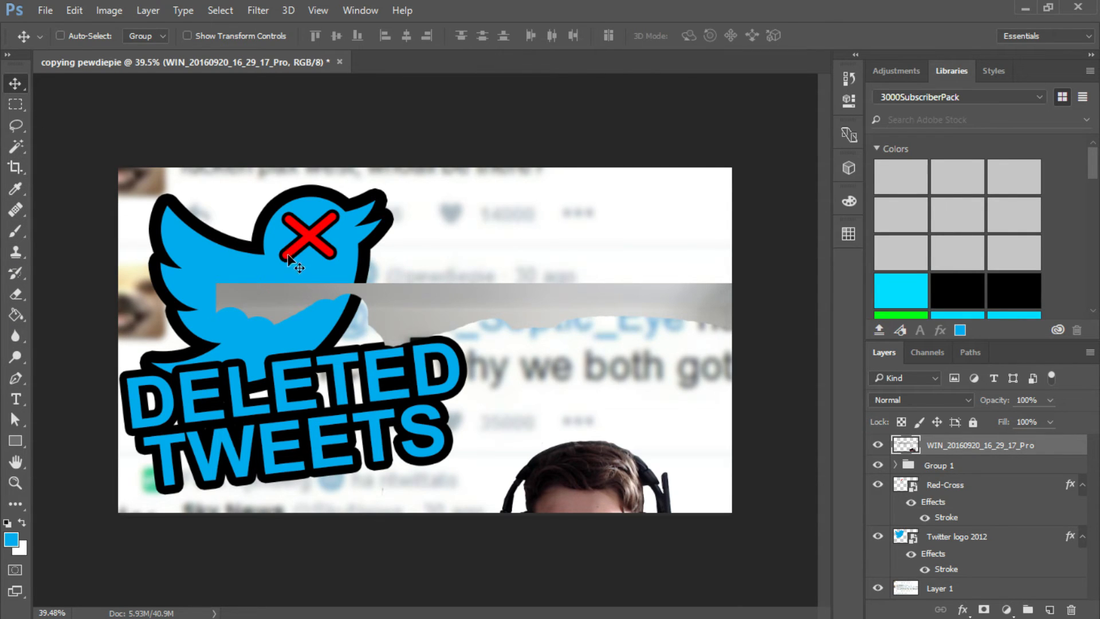
pyautogui.hotkey('ctrl', 't')
pyautogui.moveTo(216, 284); pyautogui.dragTo(144, 242)
pyautogui.press('Return')
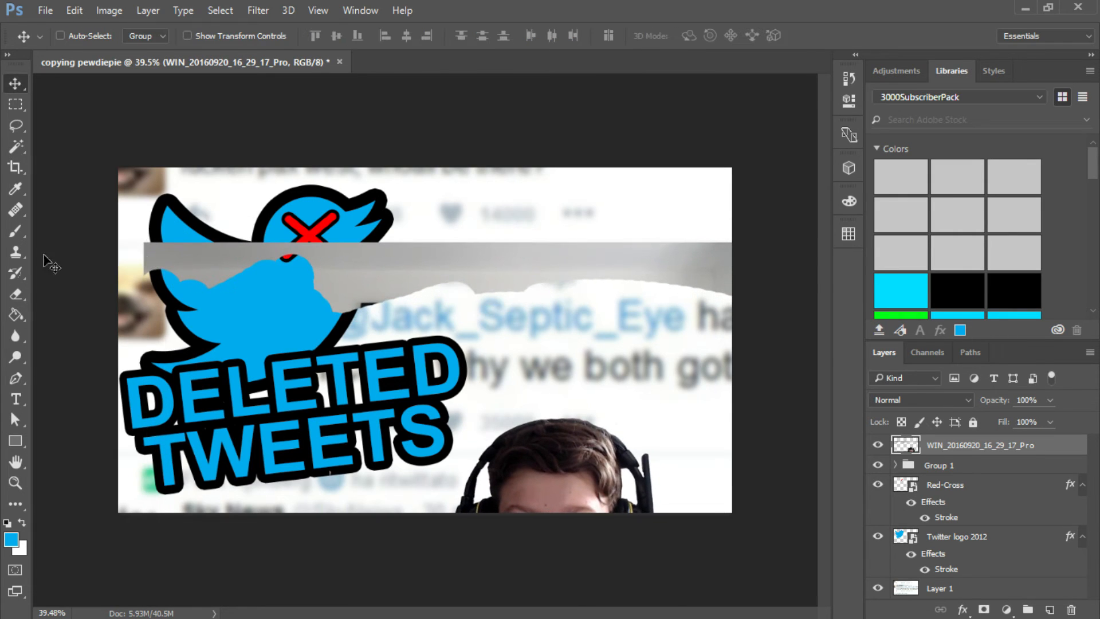
# - Erase the grey ceiling strip above the person with a much larger eraser brush
pyautogui.click(9, 295)
pyautogui.click(84, 36)
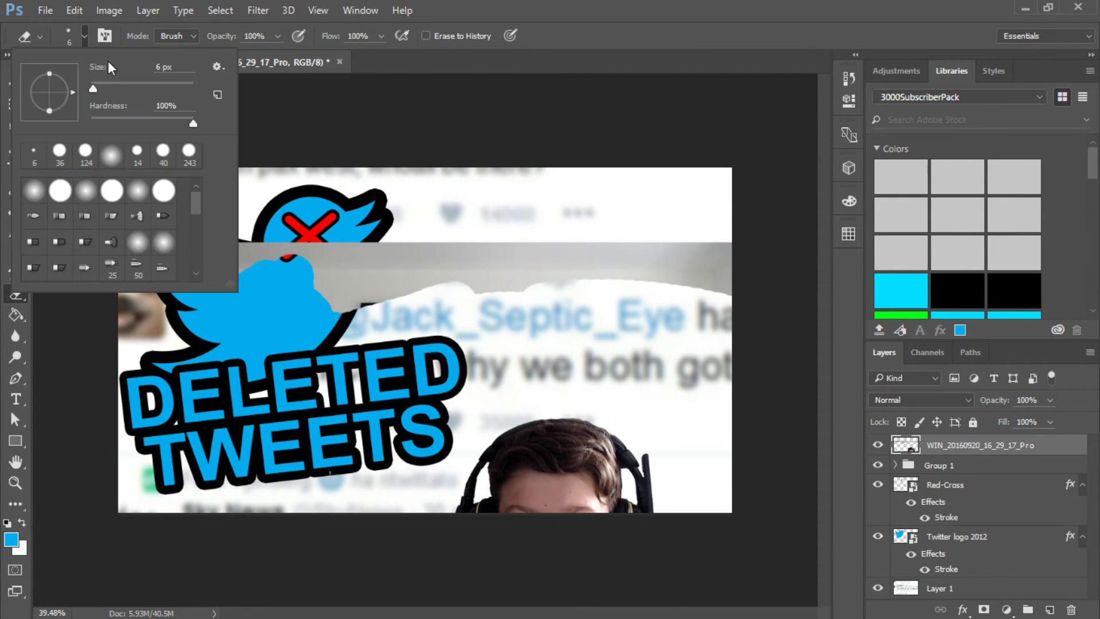
pyautogui.moveTo(94, 86); pyautogui.dragTo(163, 88)
pyautogui.click(84, 34)
pyautogui.moveTo(121, 253)
pyautogui.mouseDown()
pyautogui.moveTo(146, 378)
pyautogui.moveTo(131, 392)
pyautogui.moveTo(281, 341)
pyautogui.moveTo(191, 297)
pyautogui.moveTo(406, 254)
pyautogui.moveTo(327, 313)
pyautogui.moveTo(564, 257)
pyautogui.mouseUp()
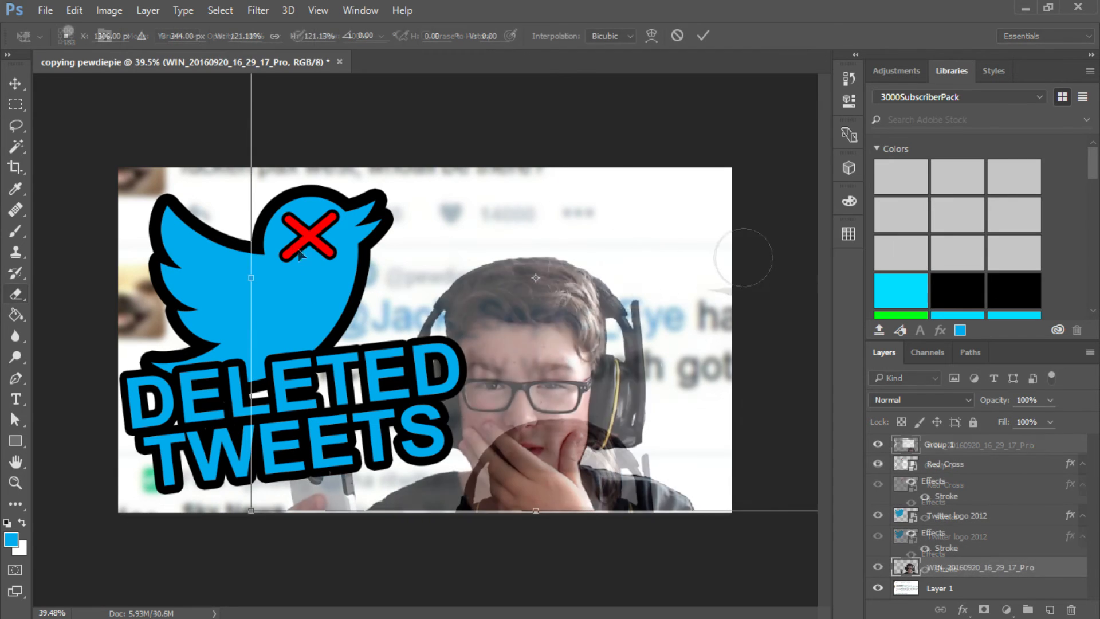
pyautogui.moveTo(302, 255); pyautogui.dragTo(307, 257)
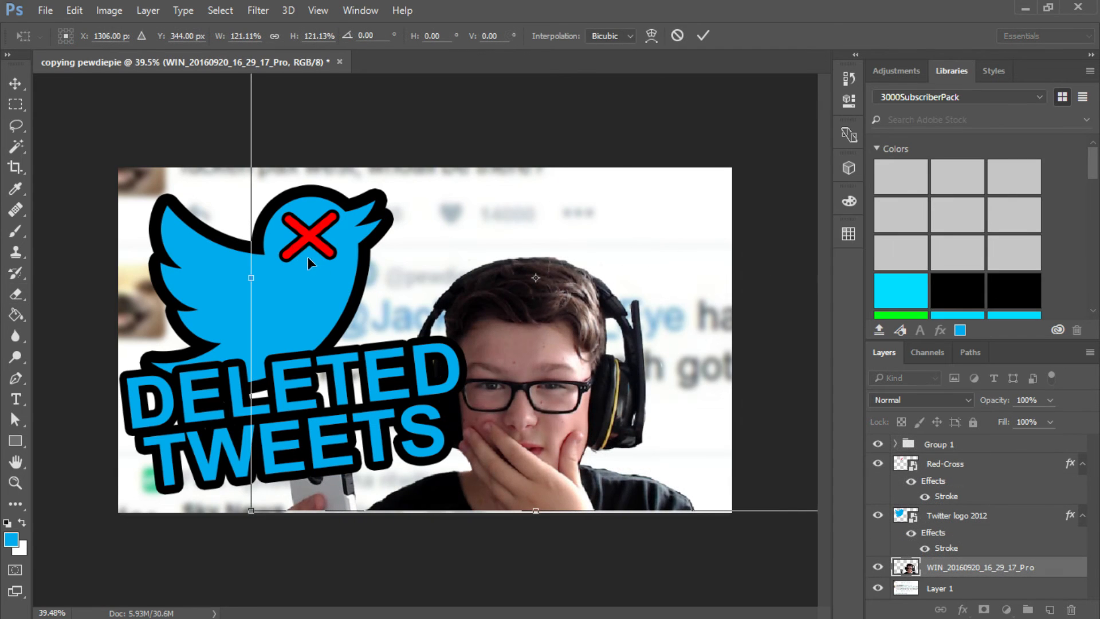
# - Enlarge the webcam photo from its upper right corner and shift it slightly left behind the text
pyautogui.scroll(-5, 302, 219)
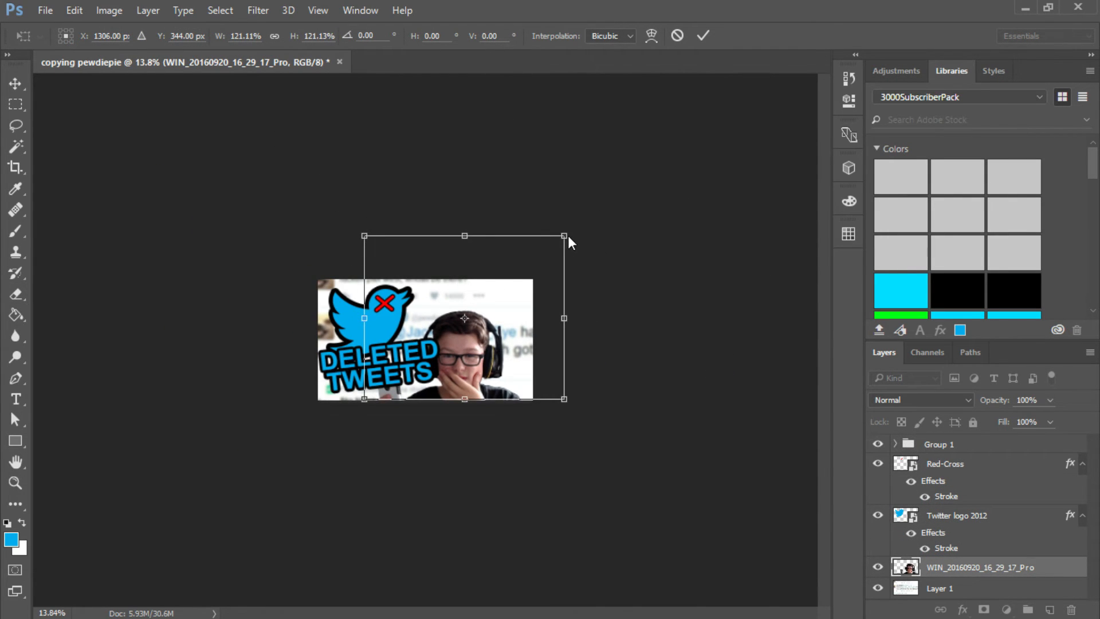
pyautogui.moveTo(568, 232); pyautogui.dragTo(616, 193)
pyautogui.press('Return')
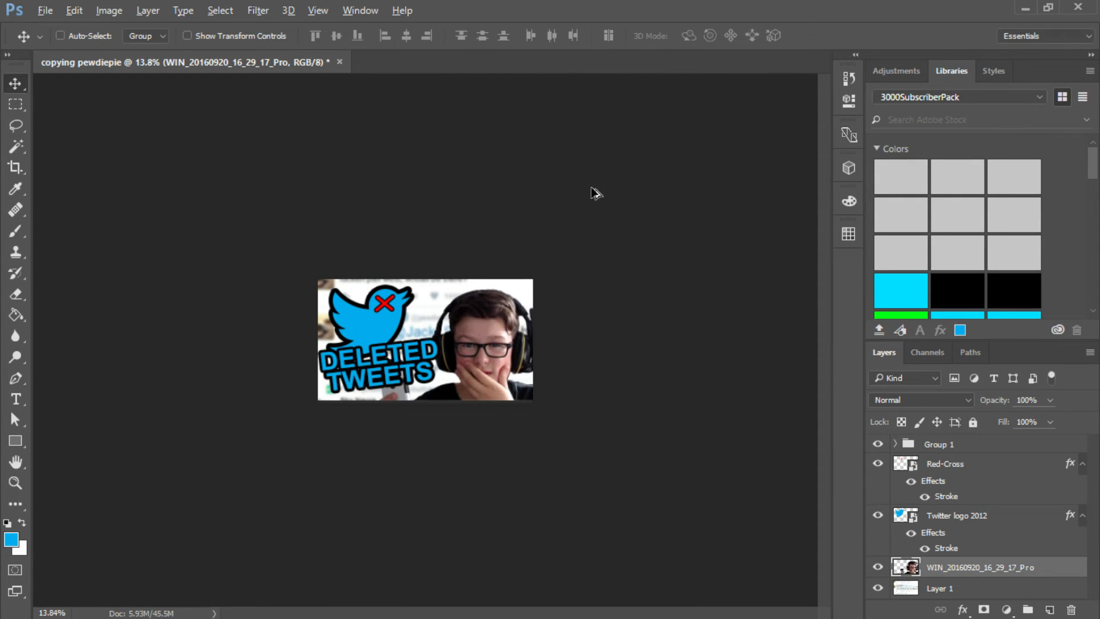
pyautogui.scroll(4, 412, 383)
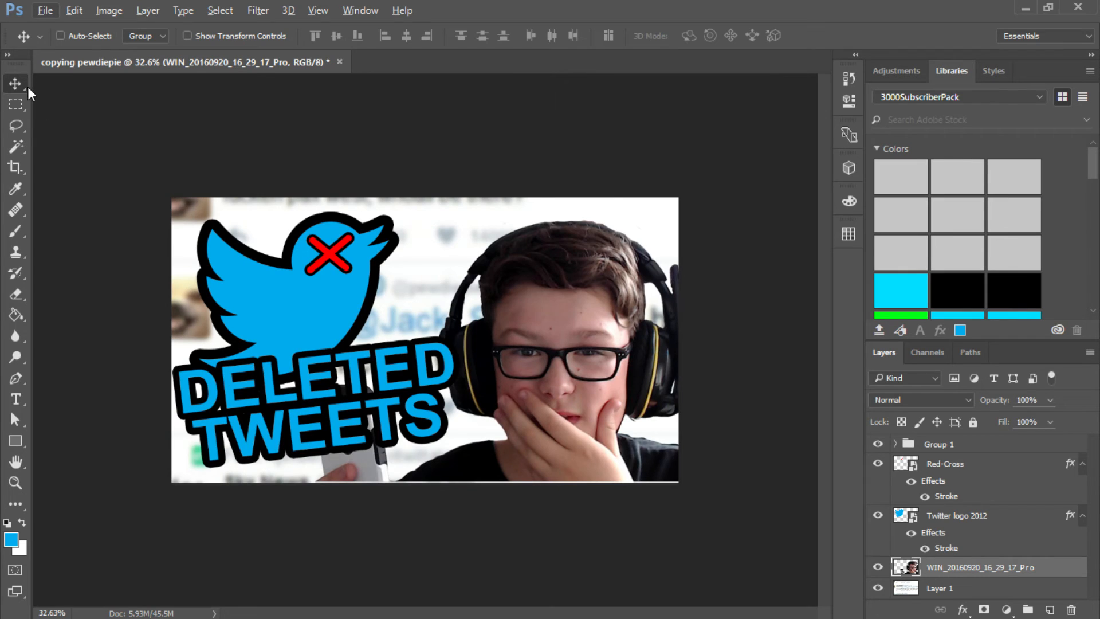
pyautogui.moveTo(537, 316)
pyautogui.mouseDown()
pyautogui.moveTo(491, 319)
pyautogui.moveTo(517, 316)
pyautogui.mouseUp()
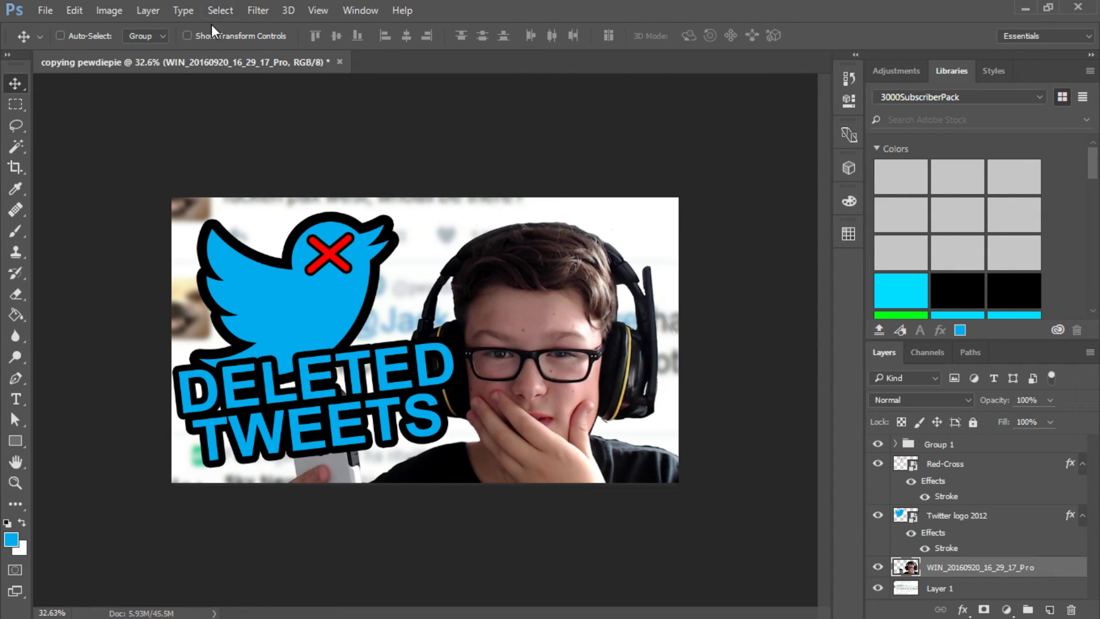
# - Try flipping the webcam photo horizontally and repositioning it, and undo both changes
pyautogui.click(110, 9)
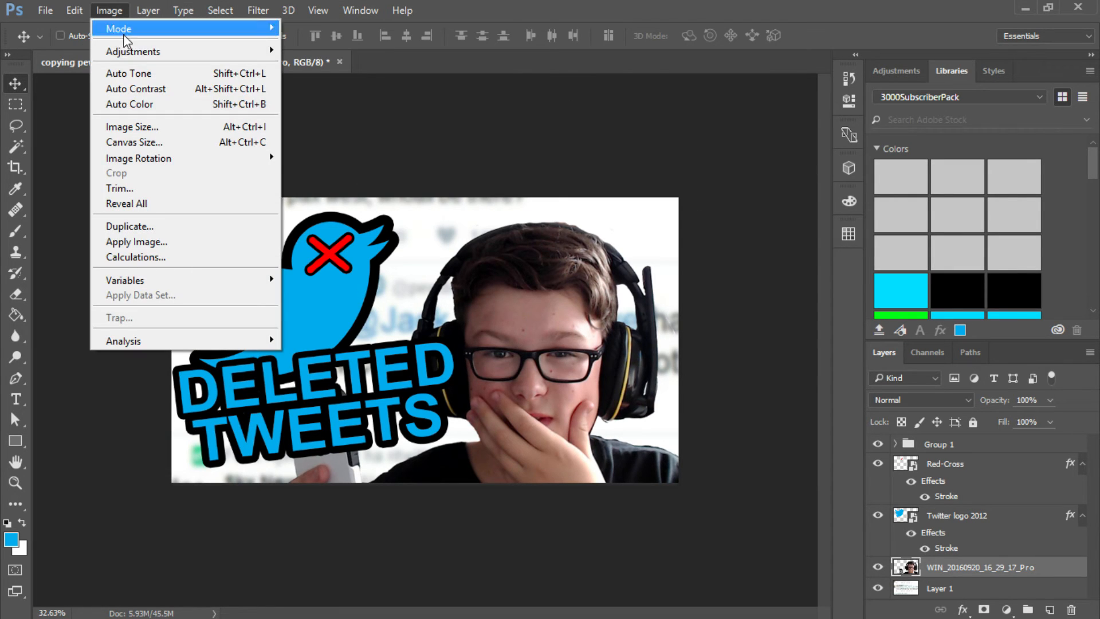
pyautogui.moveTo(163, 169)
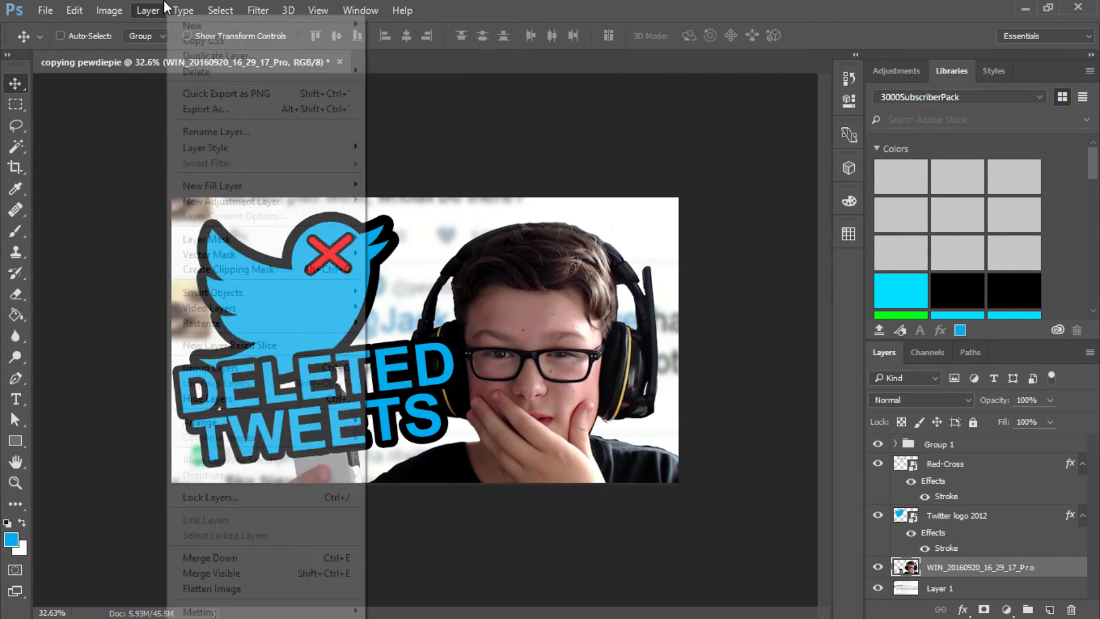
pyautogui.moveTo(188, 6)
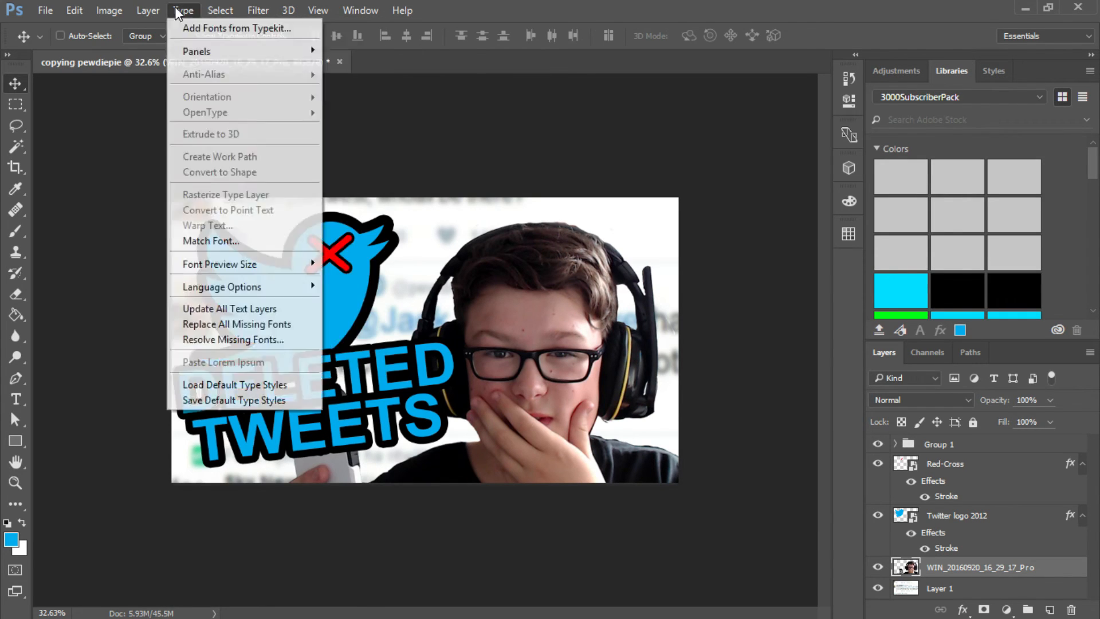
pyautogui.moveTo(73, 13)
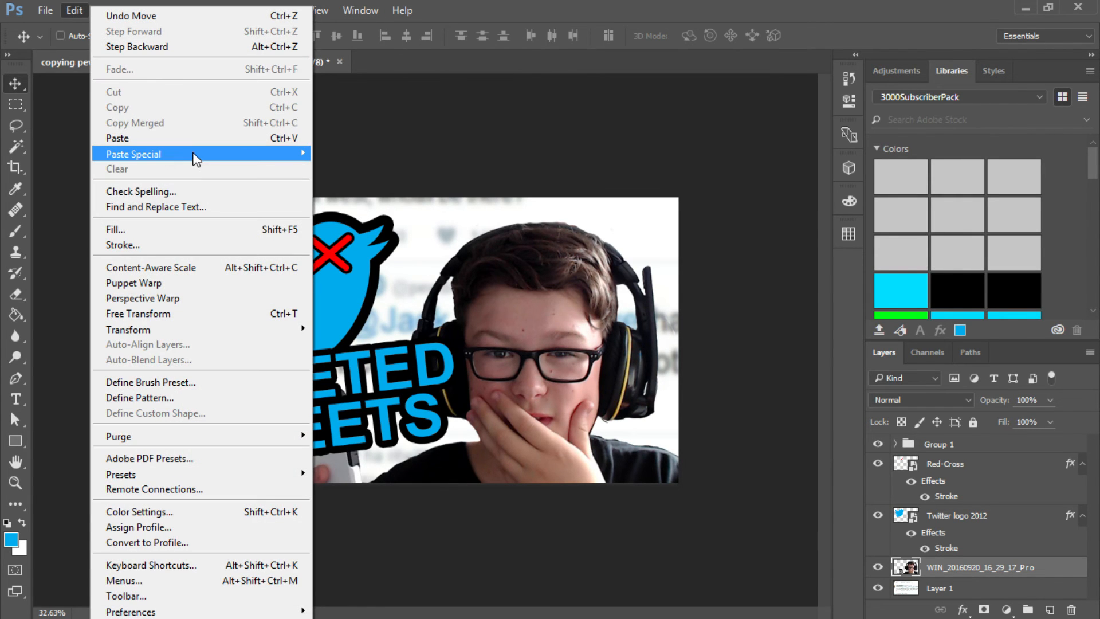
pyautogui.moveTo(197, 160)
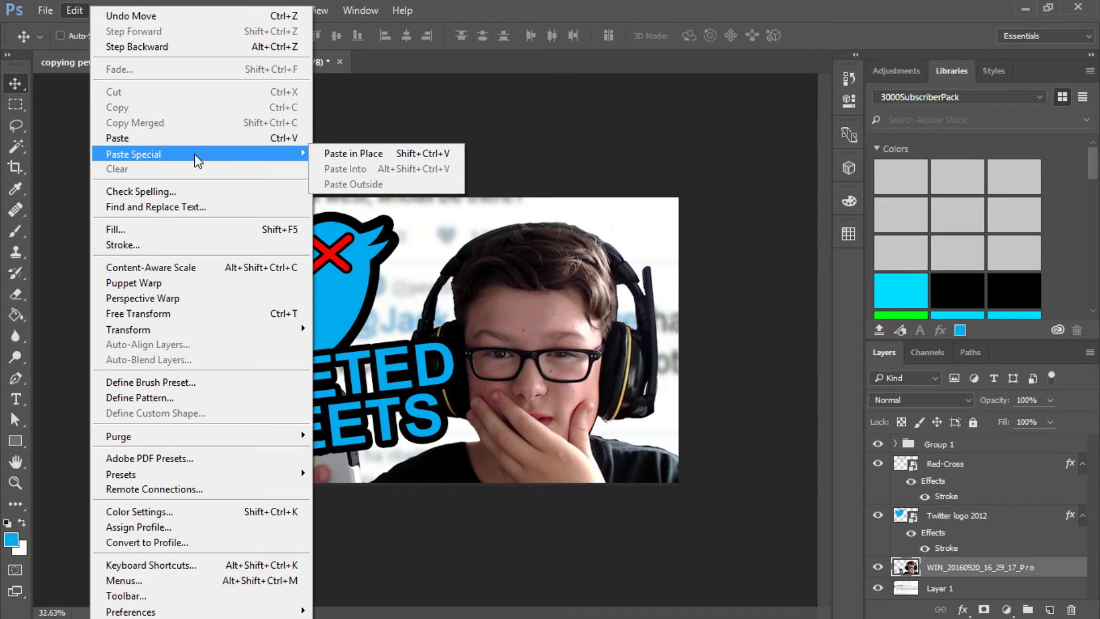
pyautogui.moveTo(186, 331)
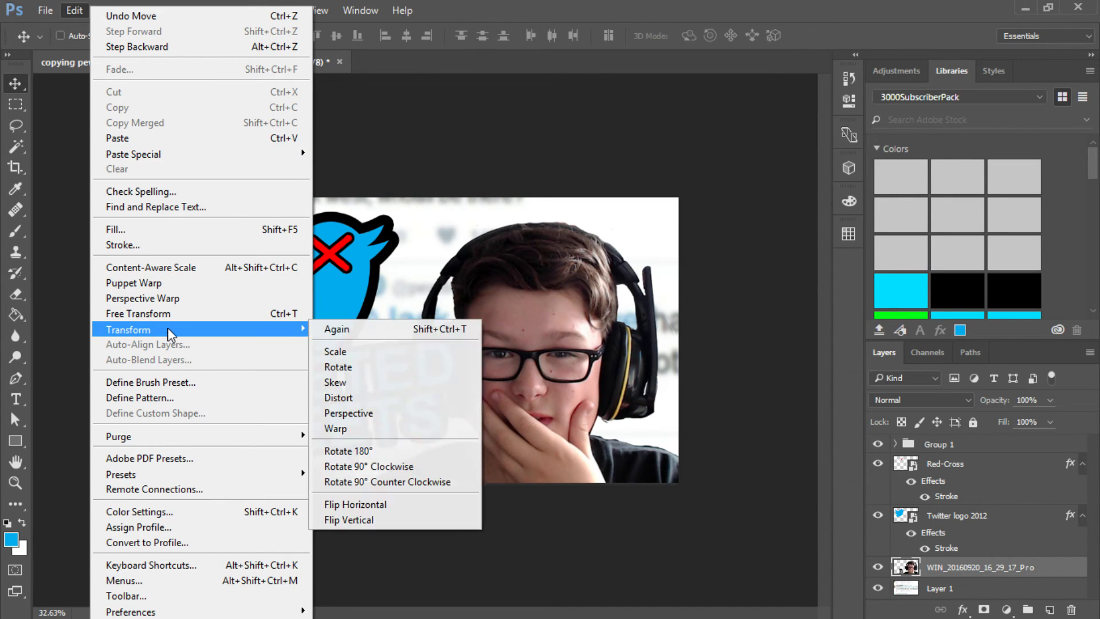
pyautogui.click(343, 505)
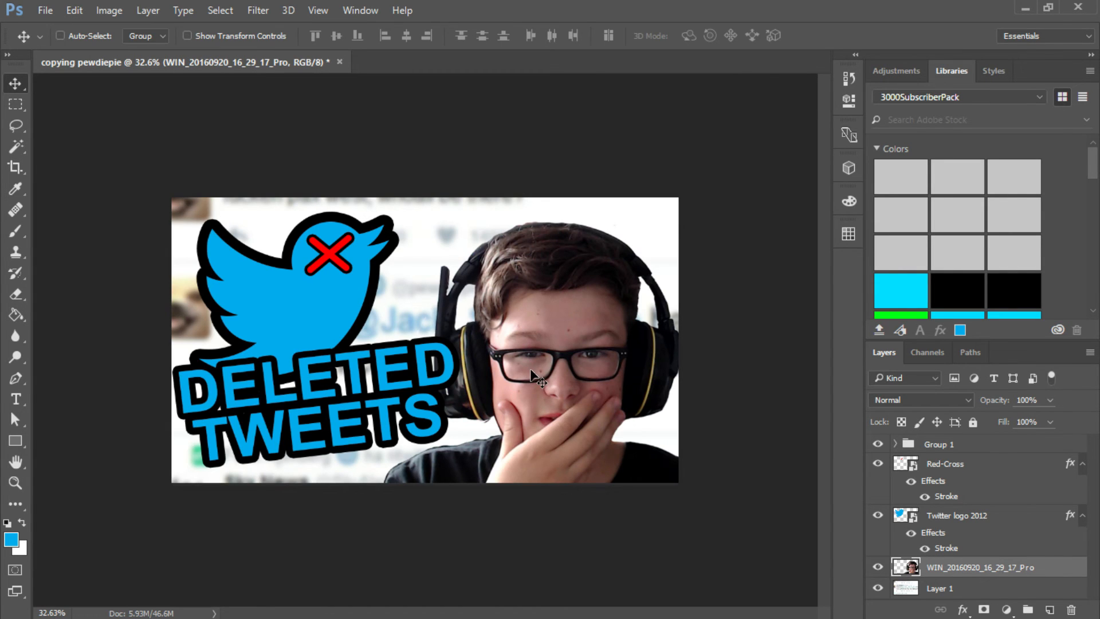
pyautogui.moveTo(543, 367); pyautogui.dragTo(546, 344)
pyautogui.hotkey('ctrl', 'alt', 'z')
pyautogui.hotkey('ctrl', 'alt', 'z')
# - Enlarge the webcam photo from its lower left corner and move it up so the head reaches the canvas edge
pyautogui.hotkey('ctrl', 't')
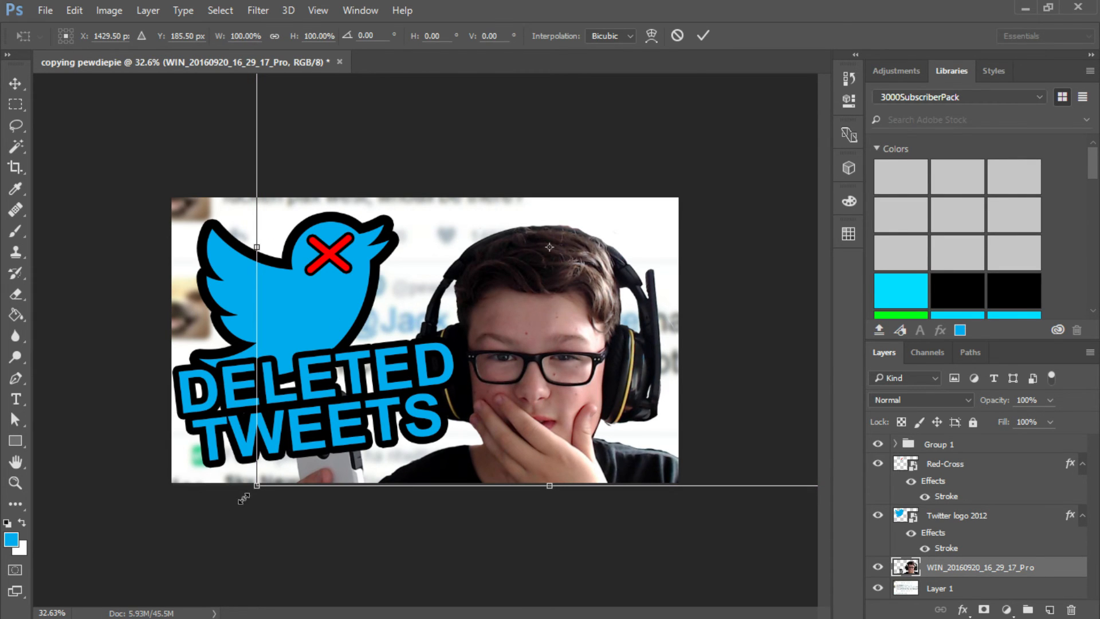
pyautogui.moveTo(243, 498); pyautogui.dragTo(163, 548)
pyautogui.press('Return')
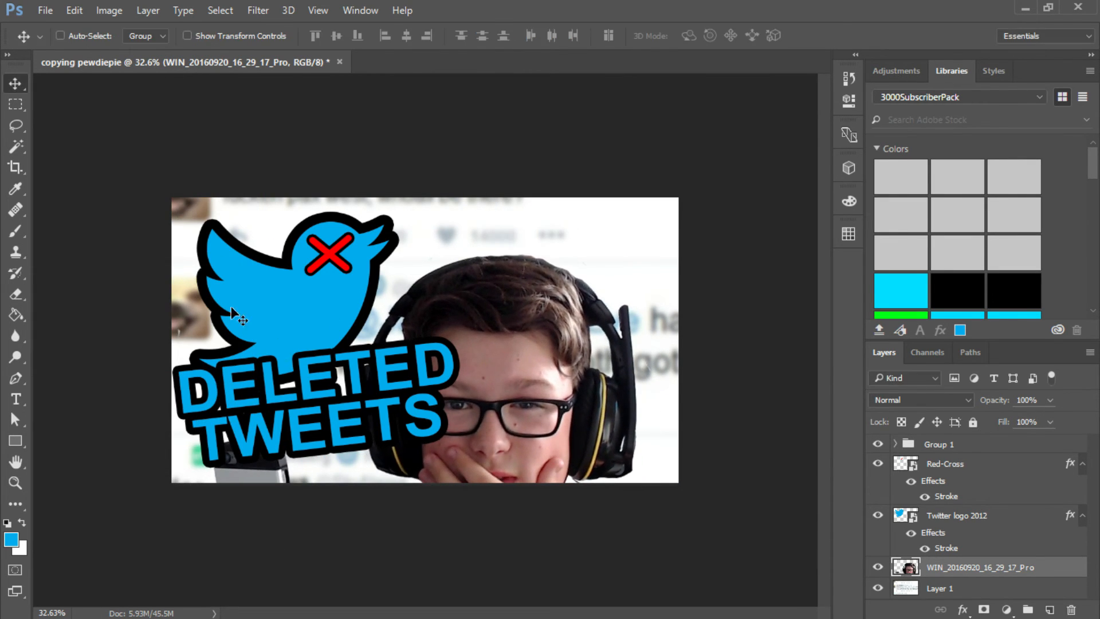
pyautogui.moveTo(509, 355); pyautogui.dragTo(524, 308)
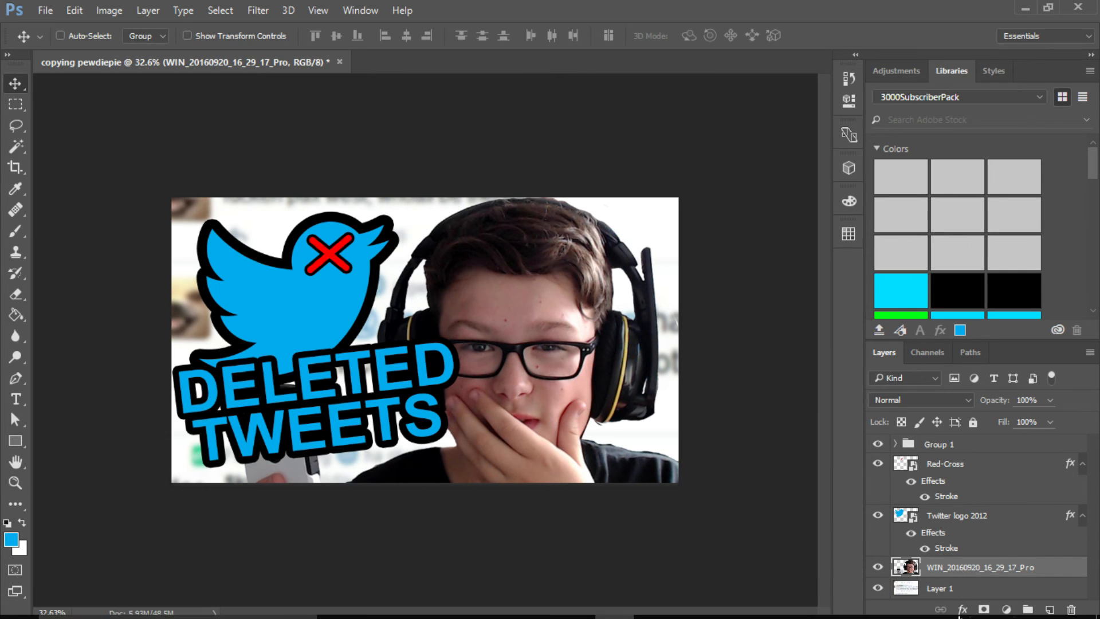
# - Add an 11 px outside stroke to the webcam photo in white sampled from the background
pyautogui.click(963, 609)
pyautogui.click(1015, 455)
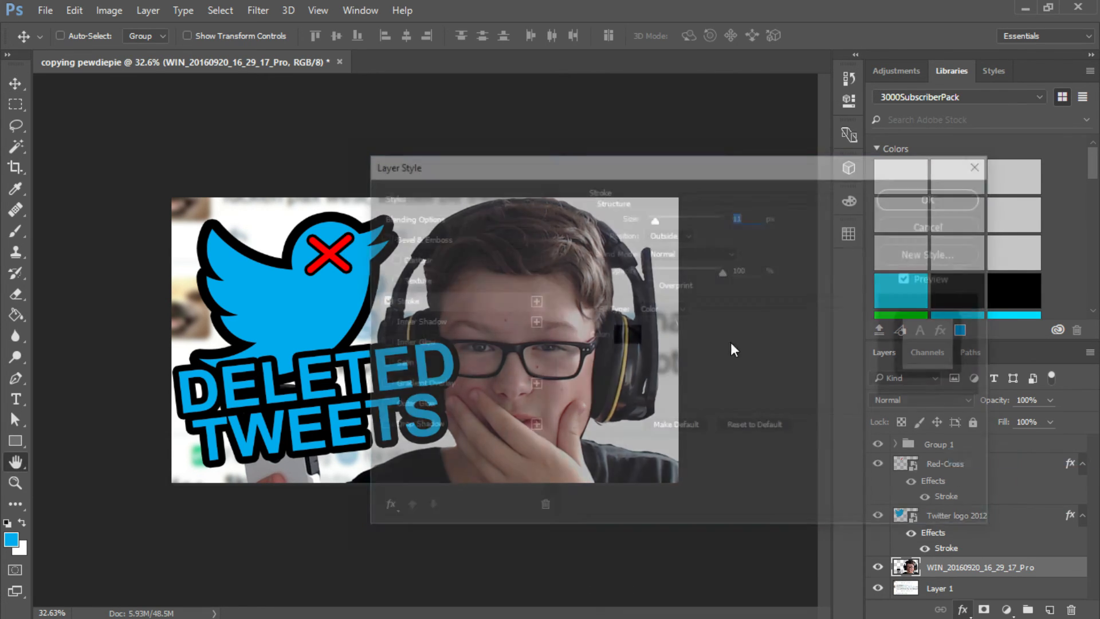
pyautogui.click(626, 334)
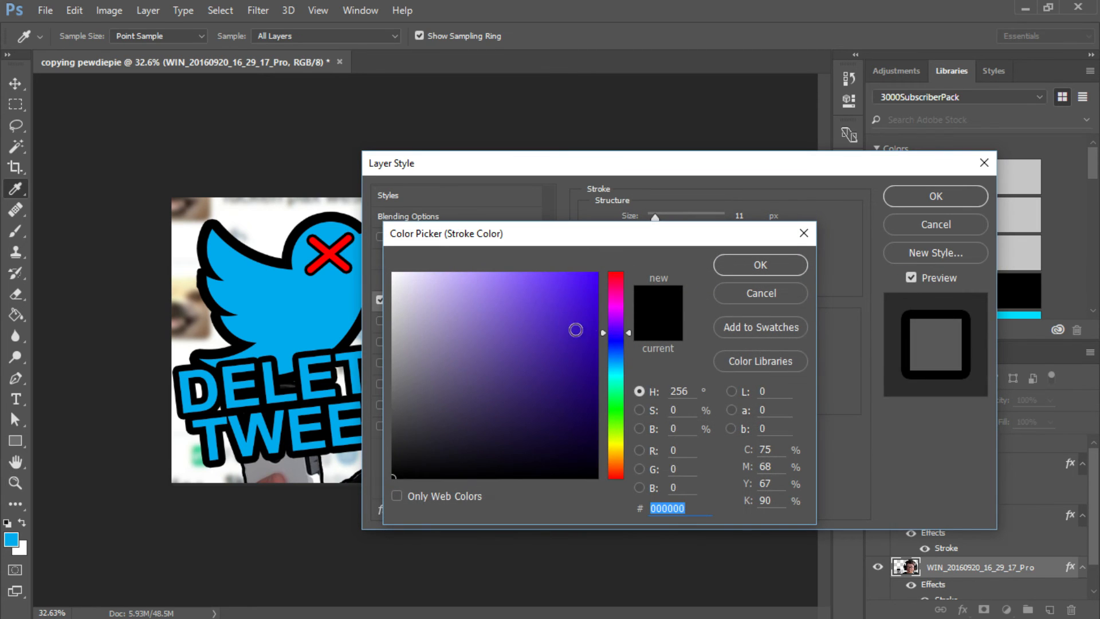
pyautogui.click(324, 217)
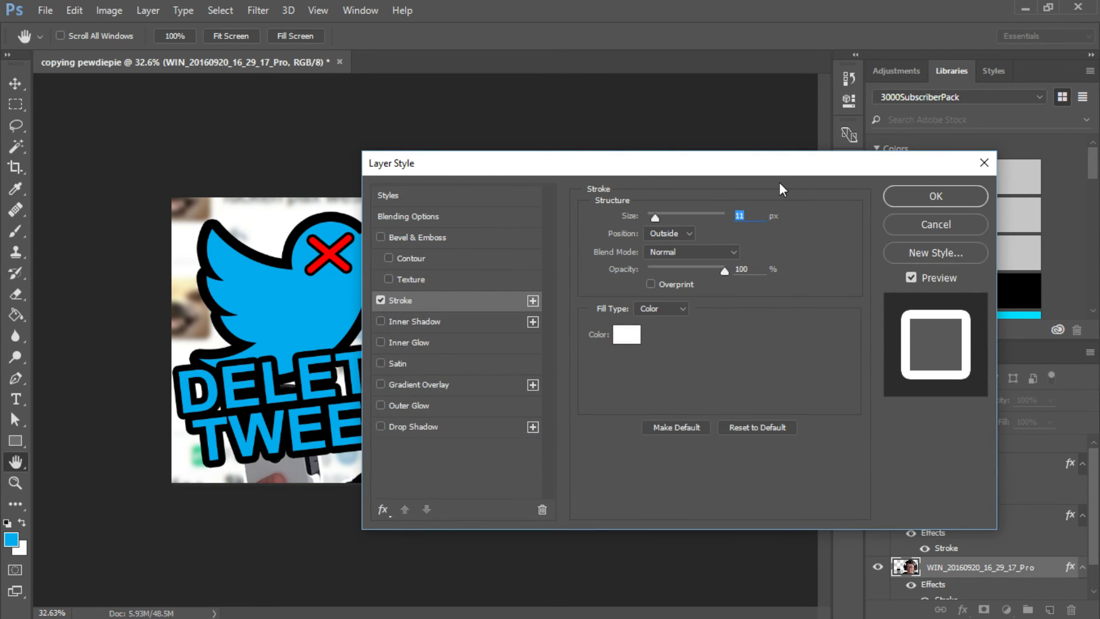
pyautogui.moveTo(779, 182); pyautogui.dragTo(259, 106)
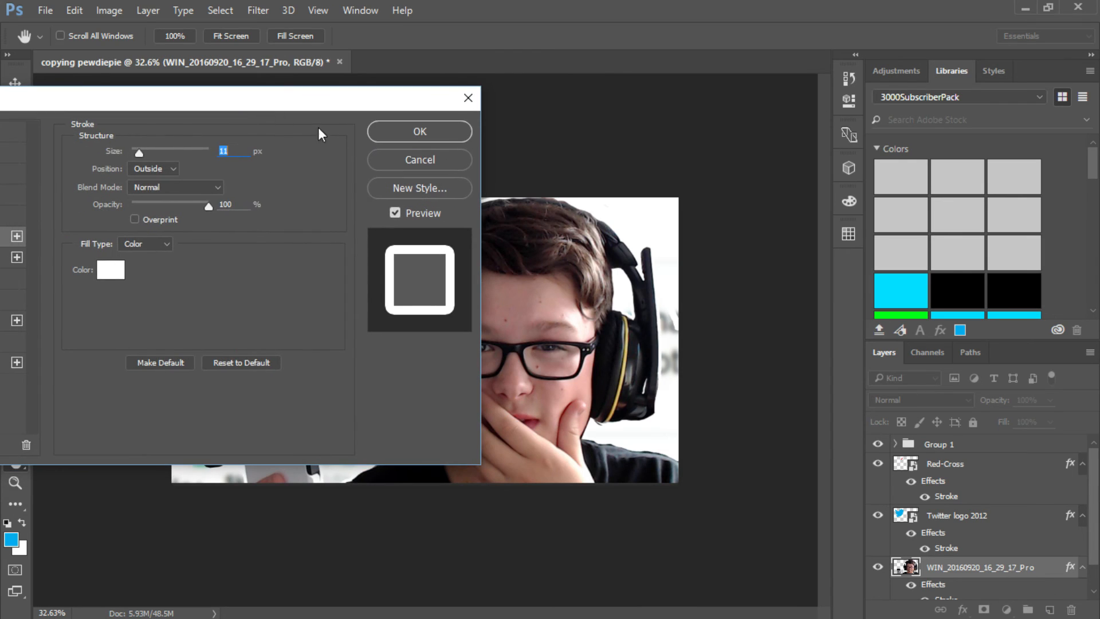
pyautogui.click(413, 140)
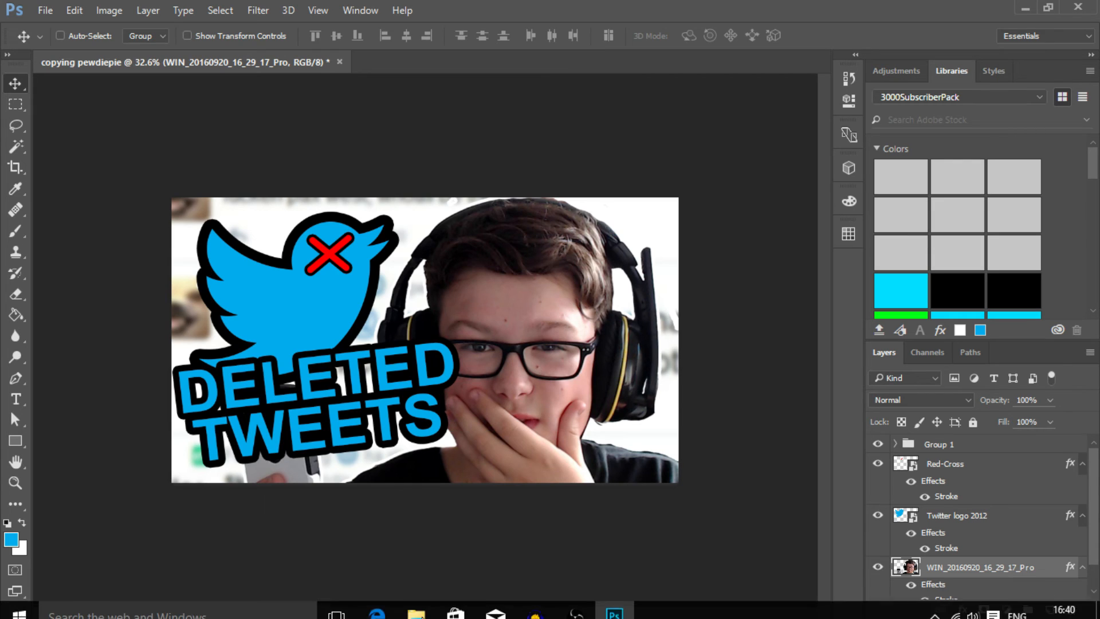
# - Switch to the browser to examine the original thumbnail's outline around the person, and return to Photoshop
pyautogui.click(378, 605)
pyautogui.moveTo(616, 607)
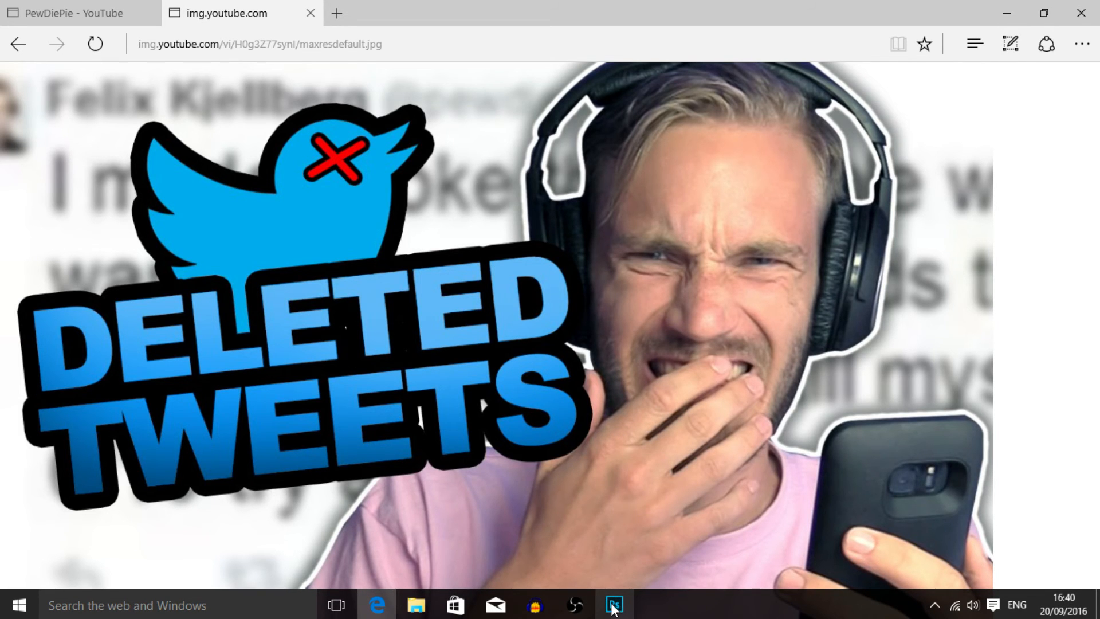
pyautogui.click(609, 608)
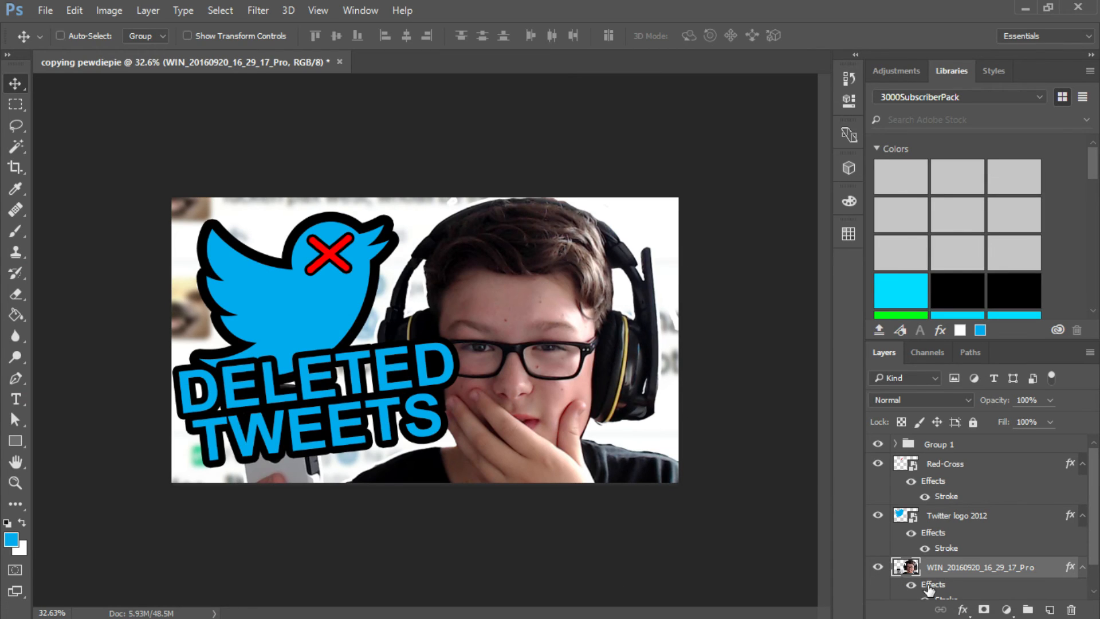
# - Open the layer style settings of the webcam photo layer
pyautogui.rightClick(946, 567)
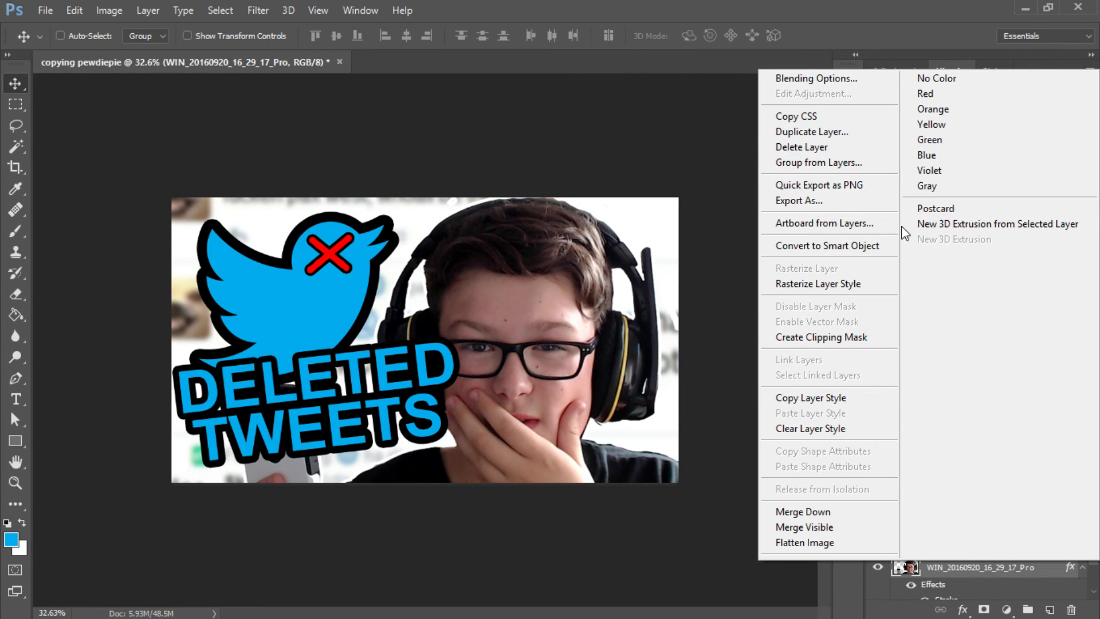
pyautogui.click(946, 567)
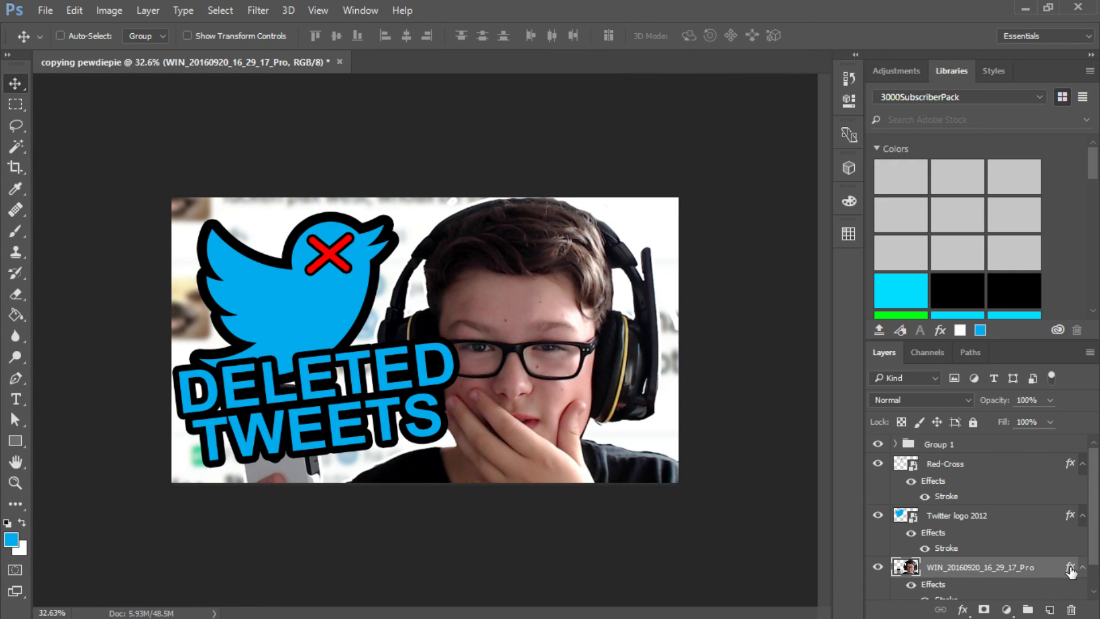
pyautogui.doubleClick(1066, 567)
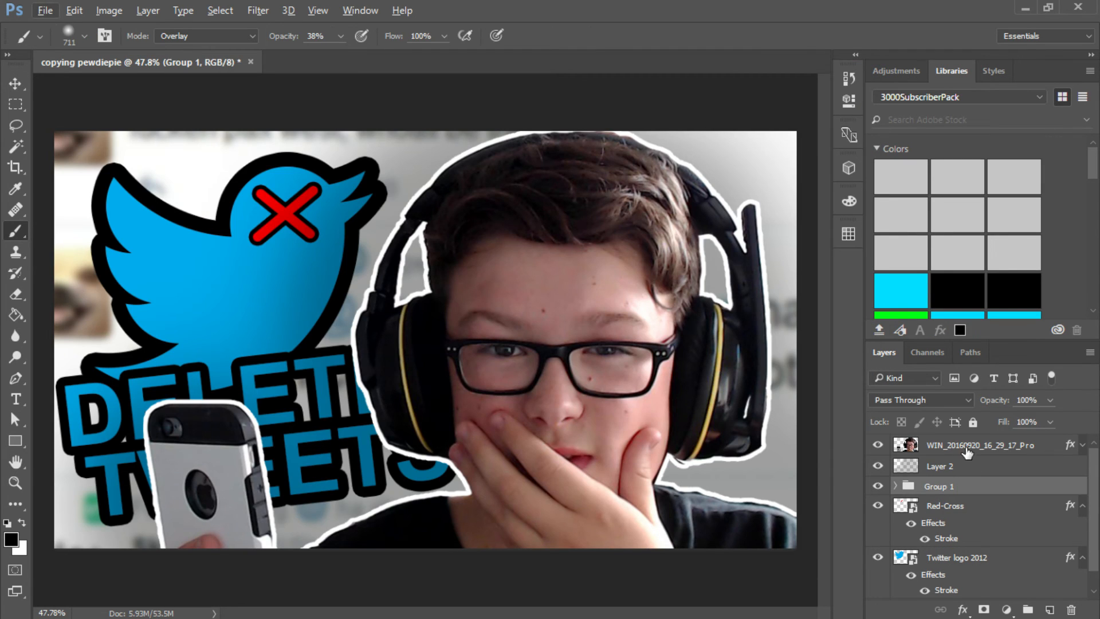
# - Group the webcam photo layer together with Layer 2
pyautogui.click(968, 446)
pyautogui.keyDown('shift'); pyautogui.click(967, 476); pyautogui.keyUp('shift')
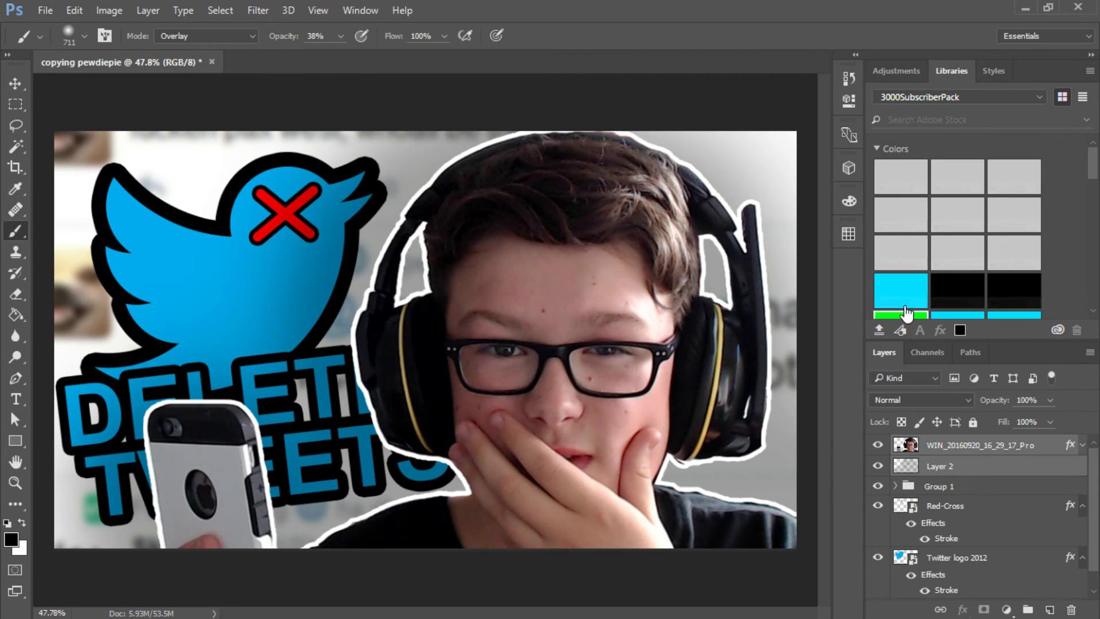
pyautogui.hotkey('ctrl', 'g')
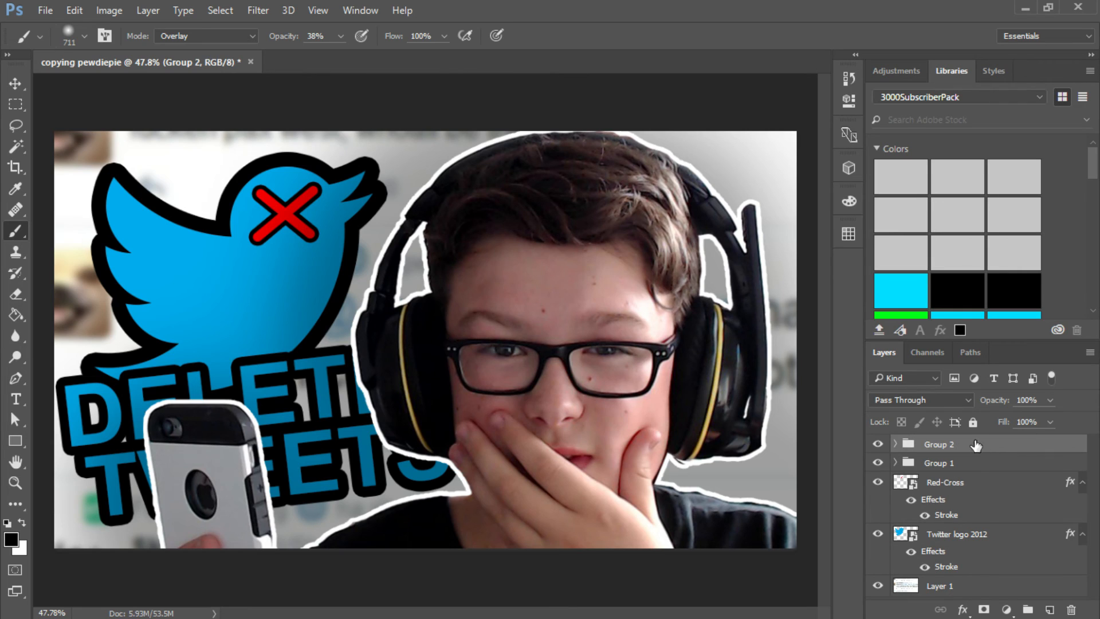
# - Move Group 2 below the Twitter logo layer and directly above Layer 1 in the layer stack
pyautogui.moveTo(957, 448); pyautogui.dragTo(962, 579)
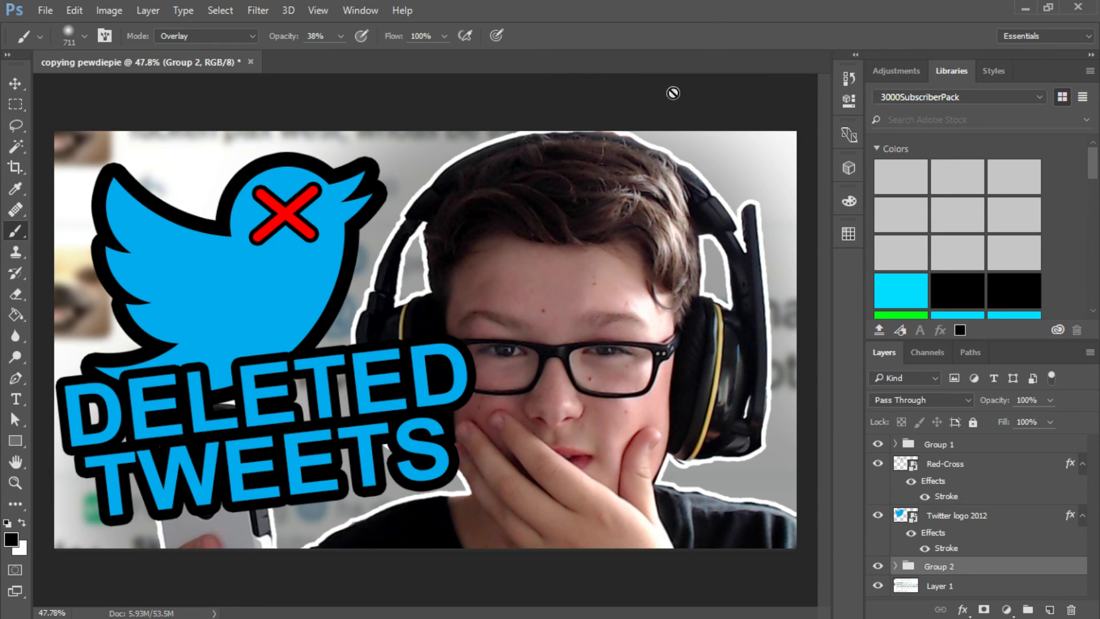
pyautogui.scroll(-3, 430, 280)
pyautogui.scroll(1, 431, 280)
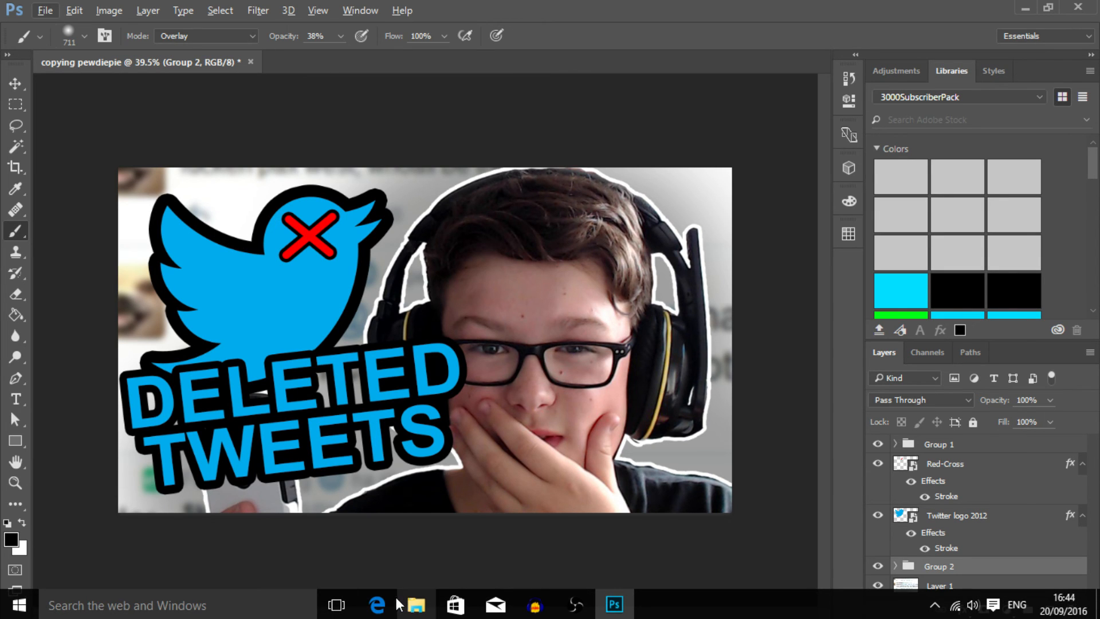
# - Compare the recreated thumbnail with the original Deleted Tweets image by alternating between the browser and Photoshop, ending in Photoshop
pyautogui.click(366, 467)
pyautogui.click(544, 257)
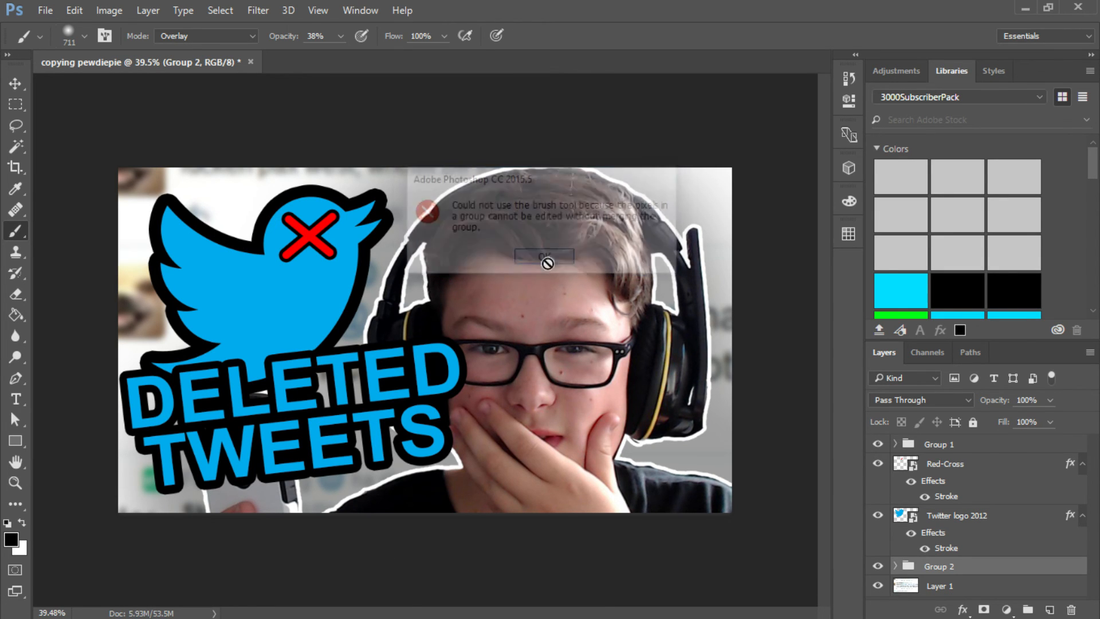
pyautogui.click(395, 605)
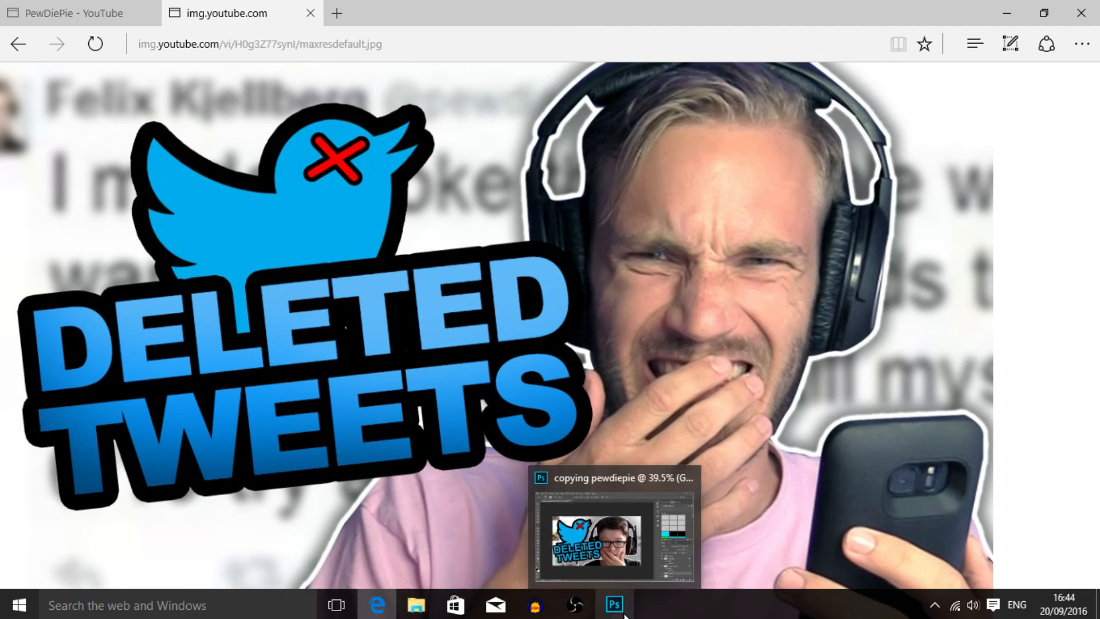
pyautogui.click(614, 604)
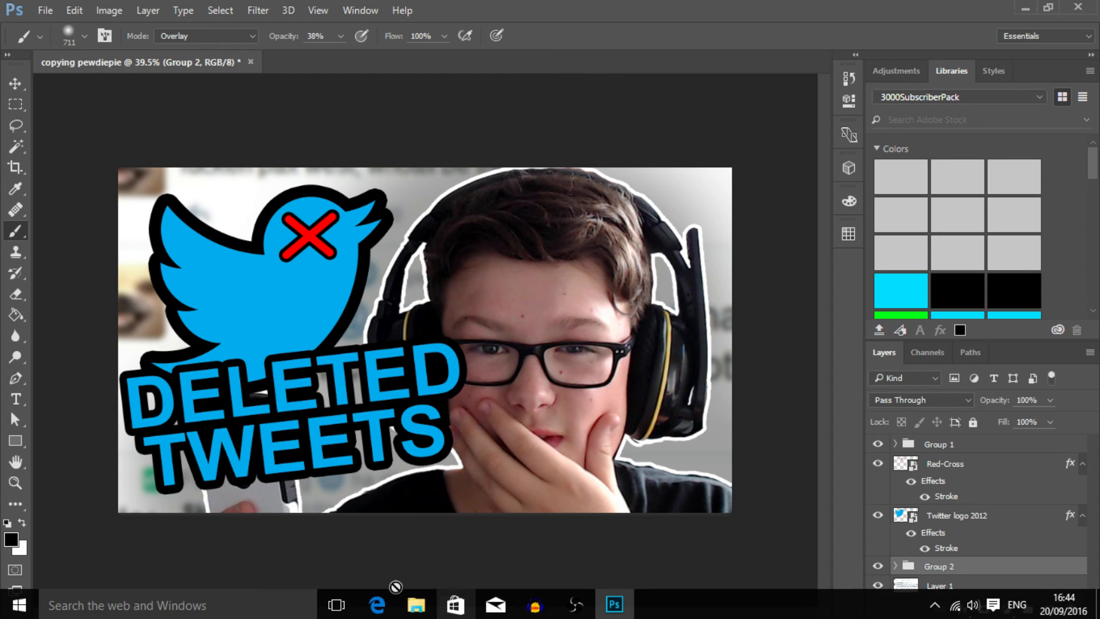
pyautogui.click(614, 613)
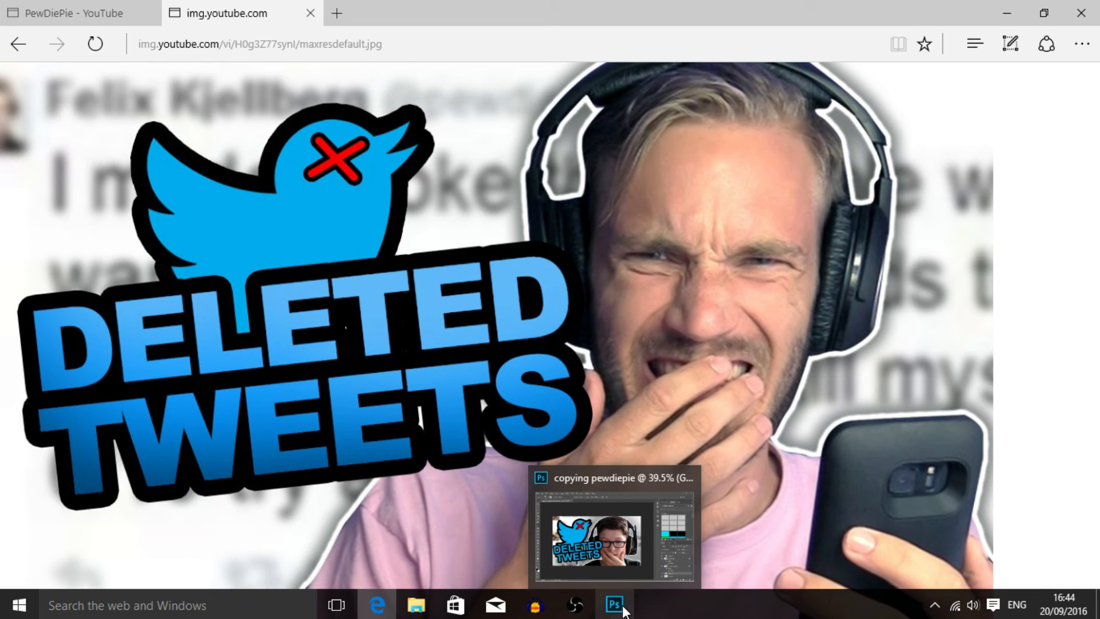
pyautogui.click(623, 611)
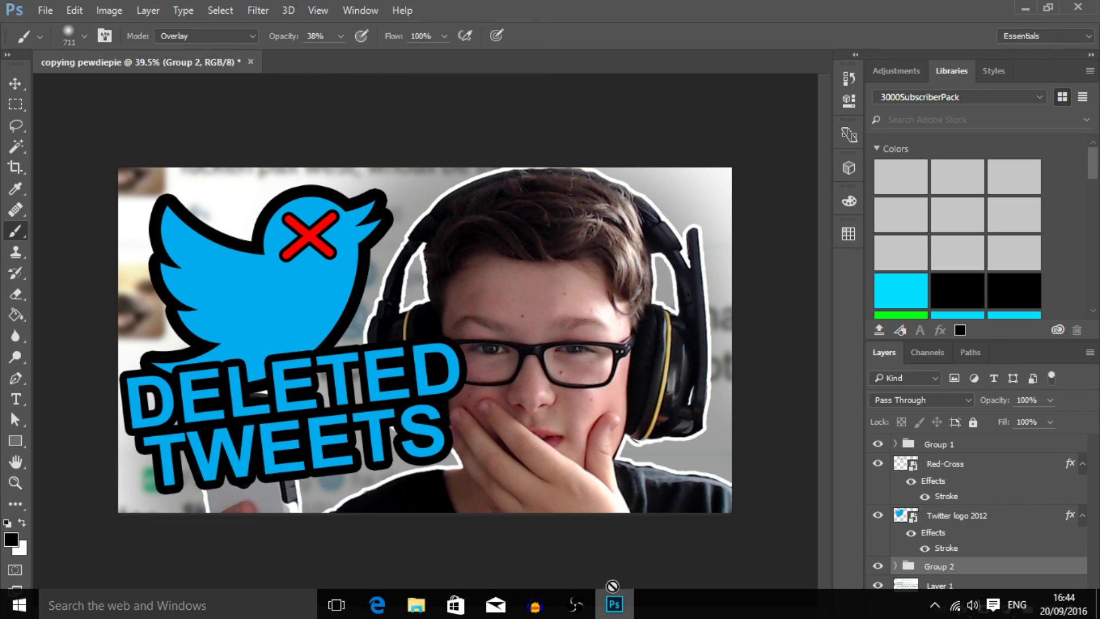
pyautogui.click(382, 613)
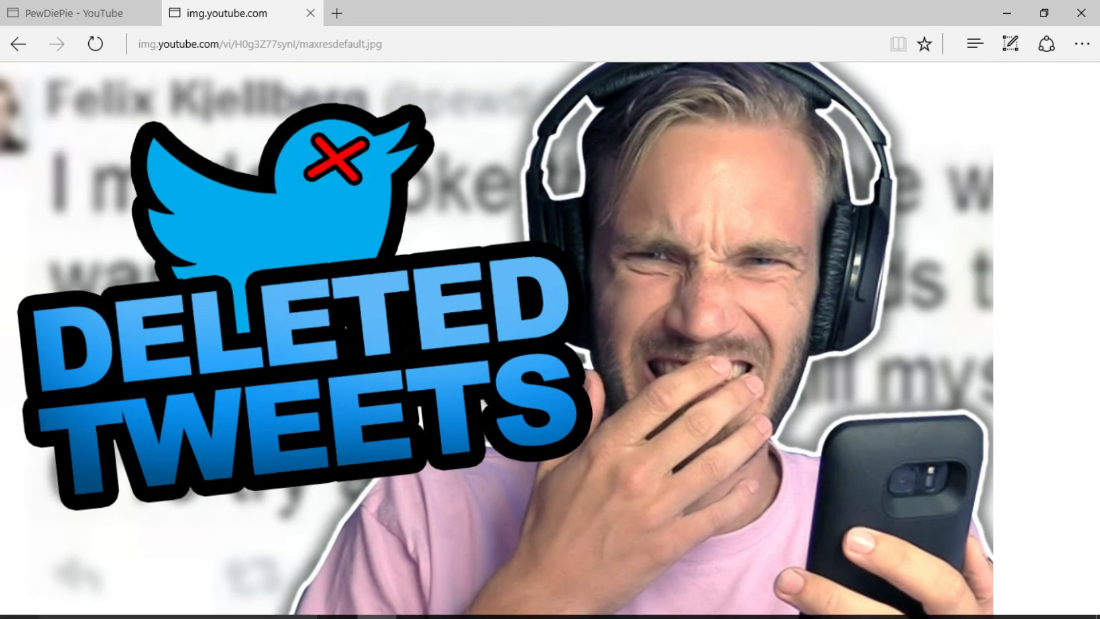
pyautogui.click(613, 609)
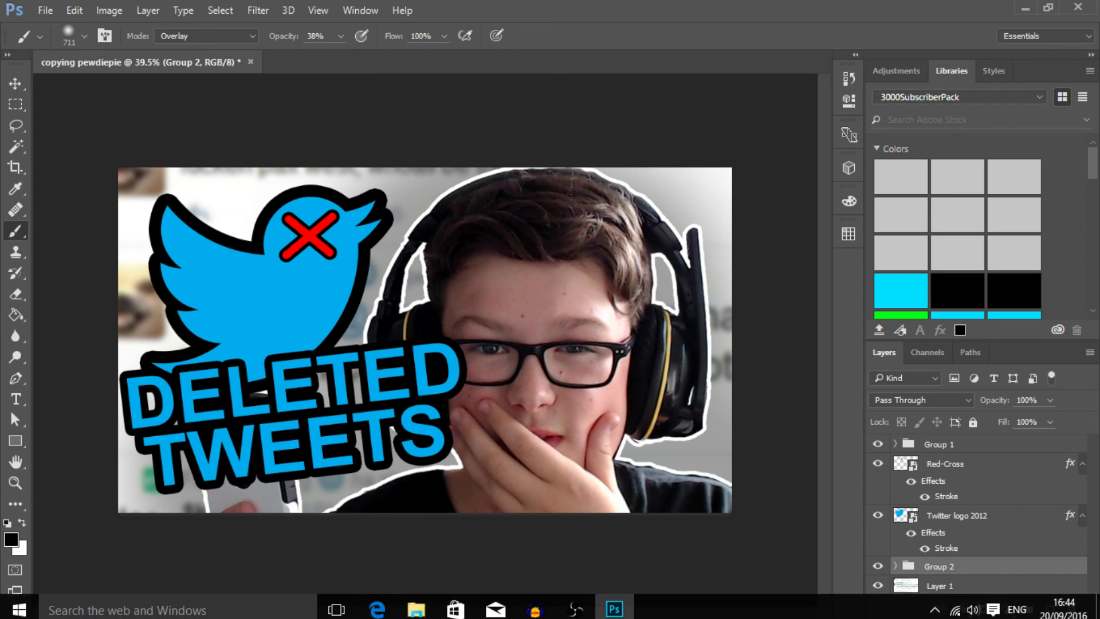
pyautogui.click(377, 609)
pyautogui.click(613, 604)
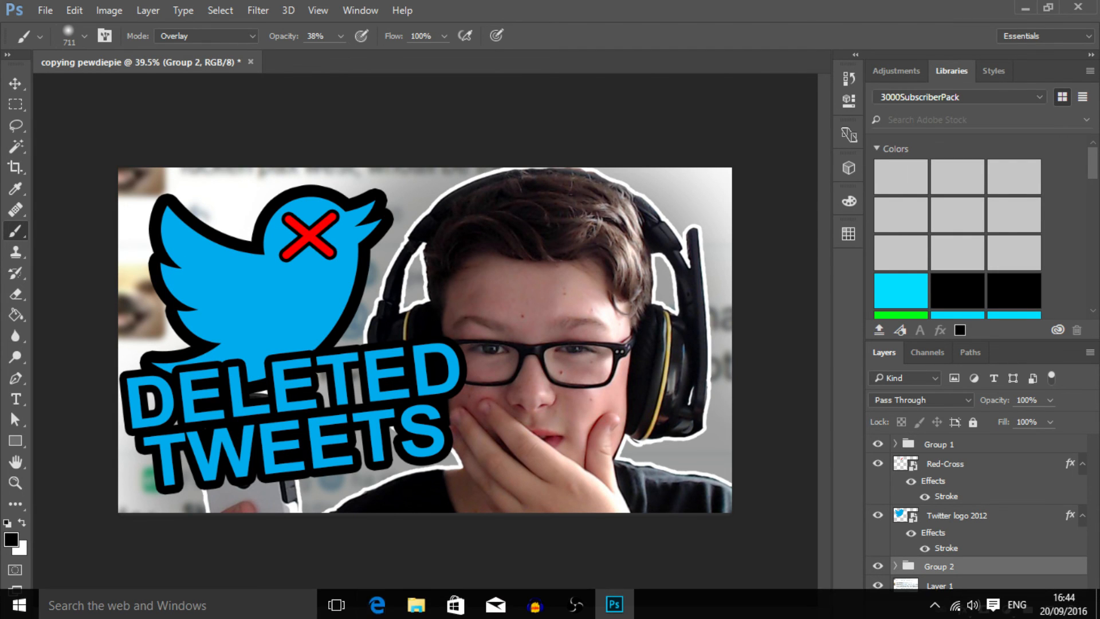
pyautogui.click(377, 606)
pyautogui.click(622, 608)
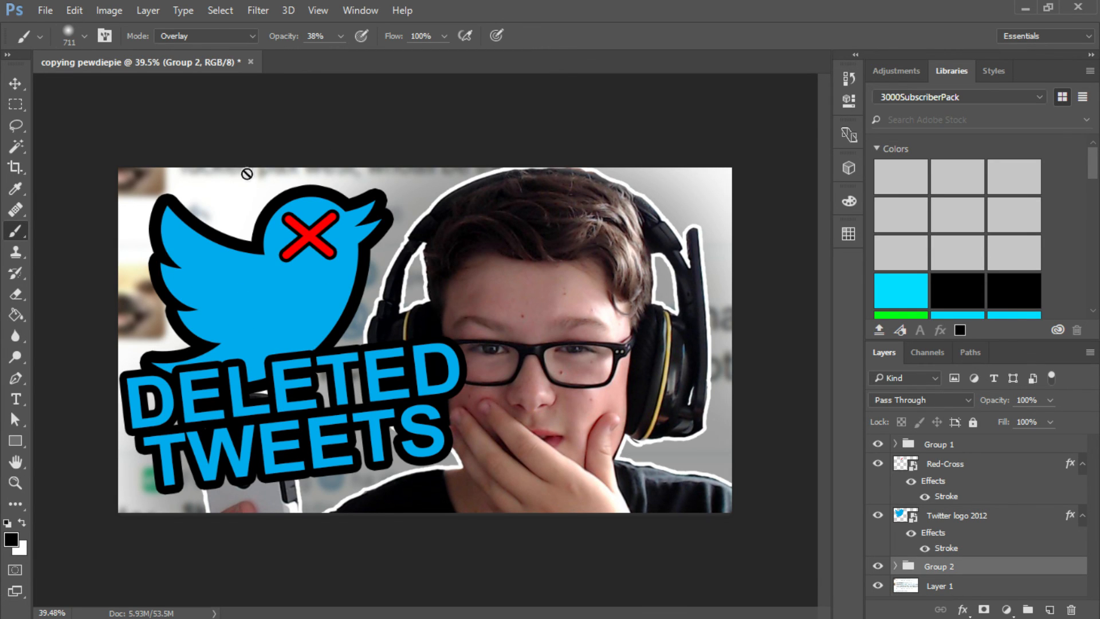
pyautogui.click(377, 606)
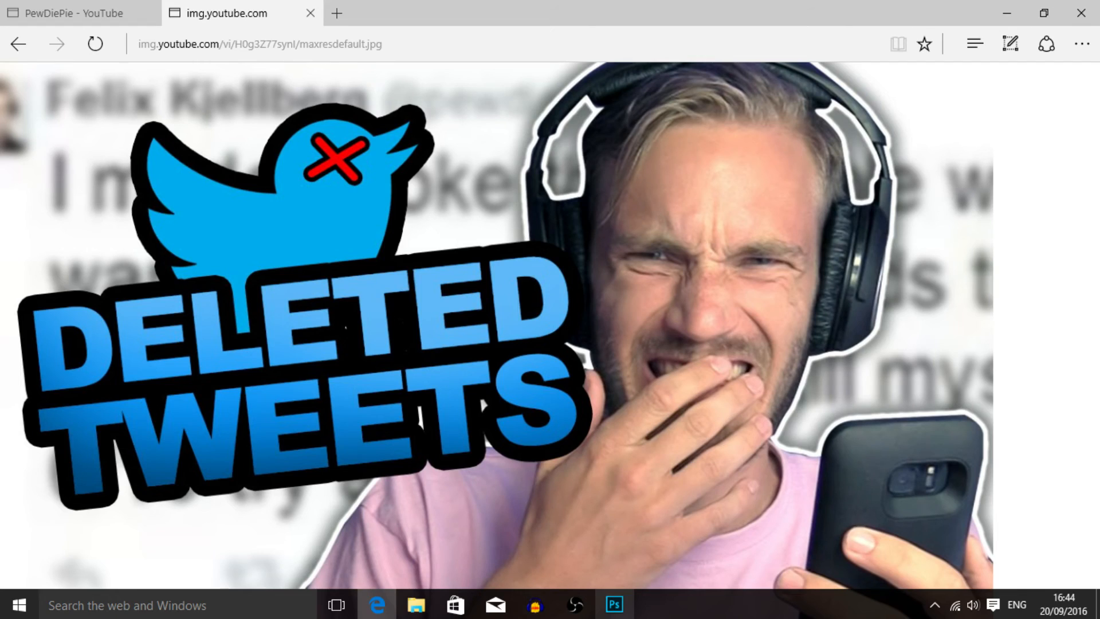
pyautogui.click(615, 602)
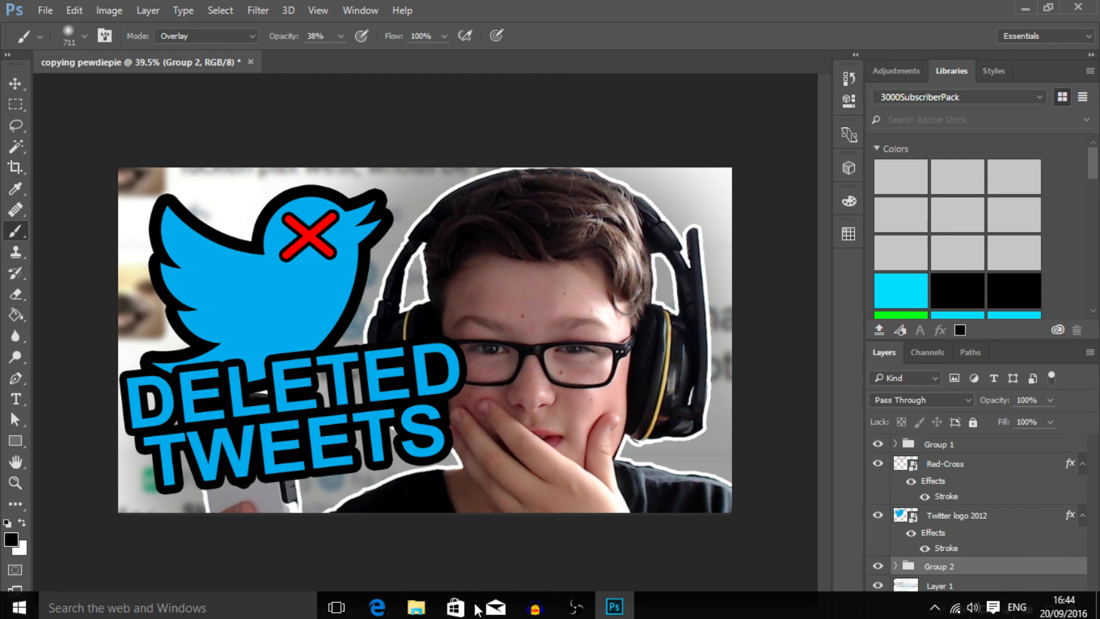
pyautogui.click(392, 608)
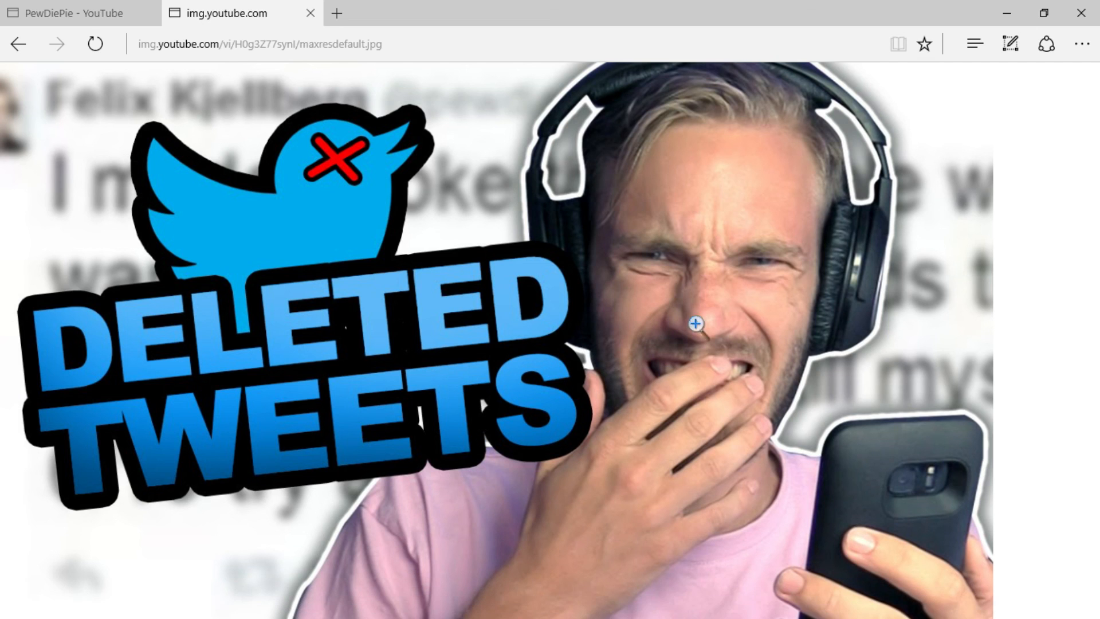
pyautogui.click(614, 604)
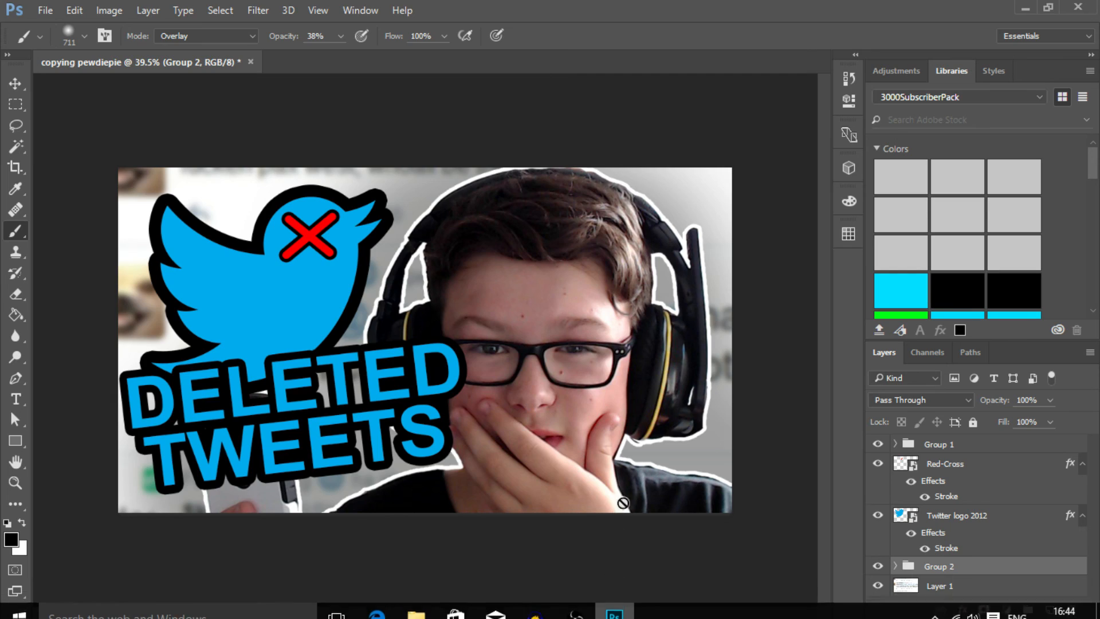